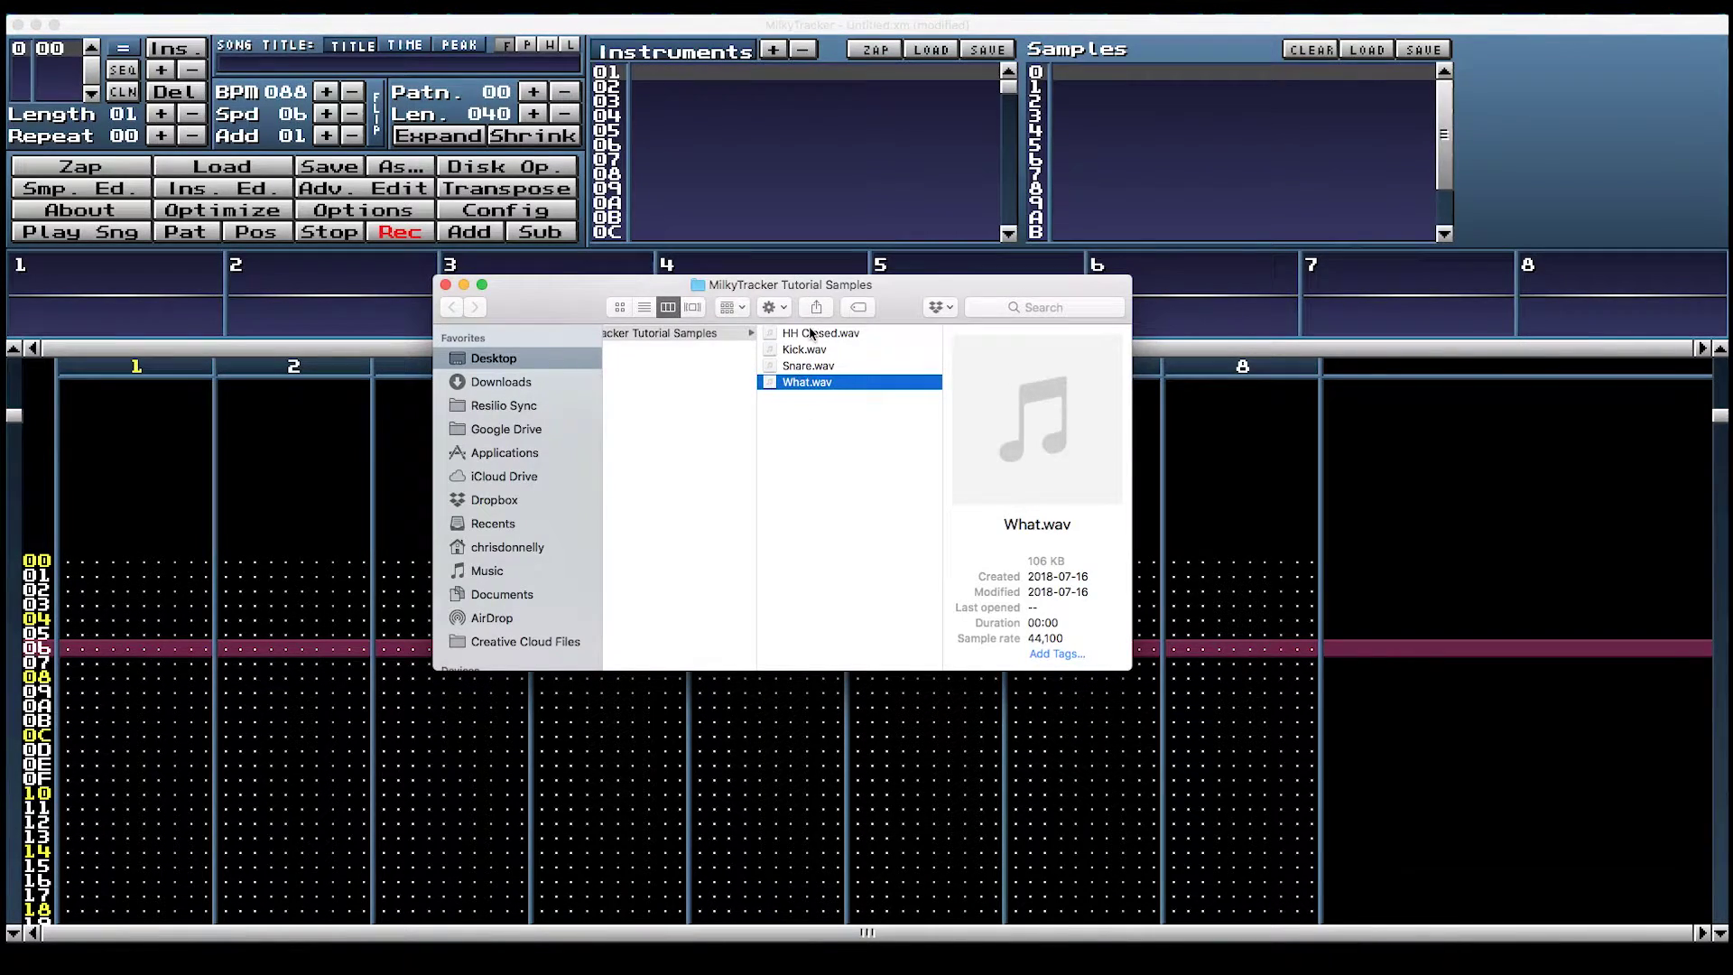
Preview the HH Closed, Kick, Snare and What .wav samples, then switch back to MilkyTracker
{"action": "left_click", "coordinate": [810, 334]}
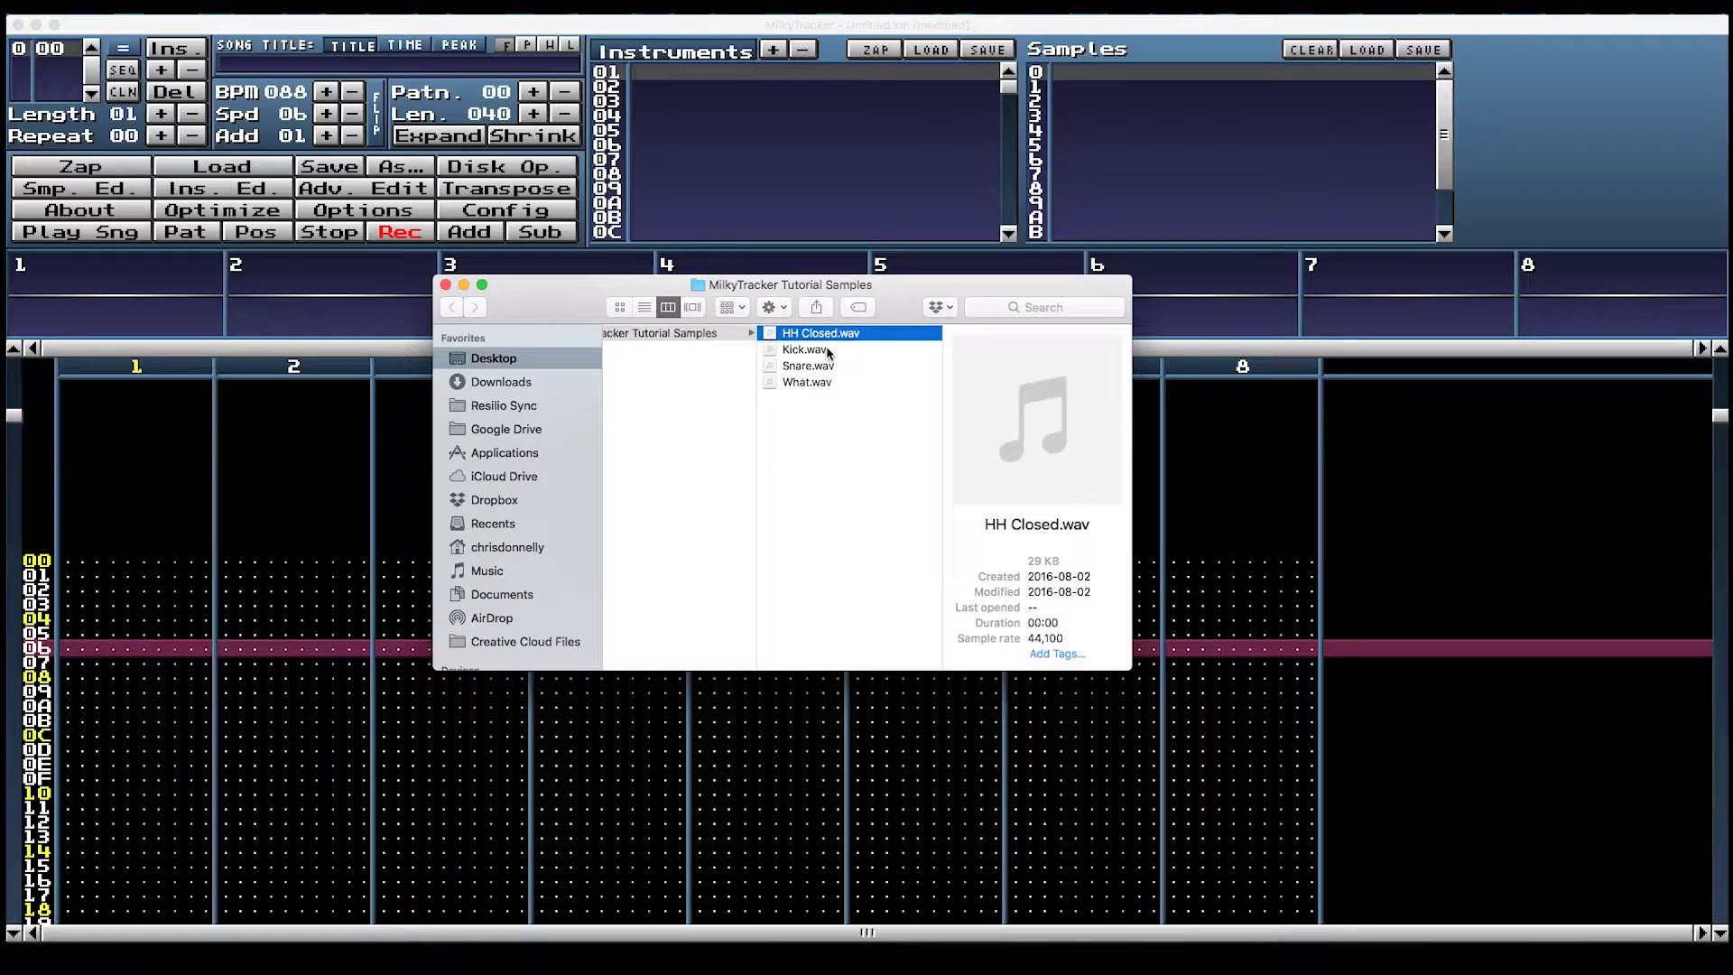
{"action": "left_click", "coordinate": [824, 350]}
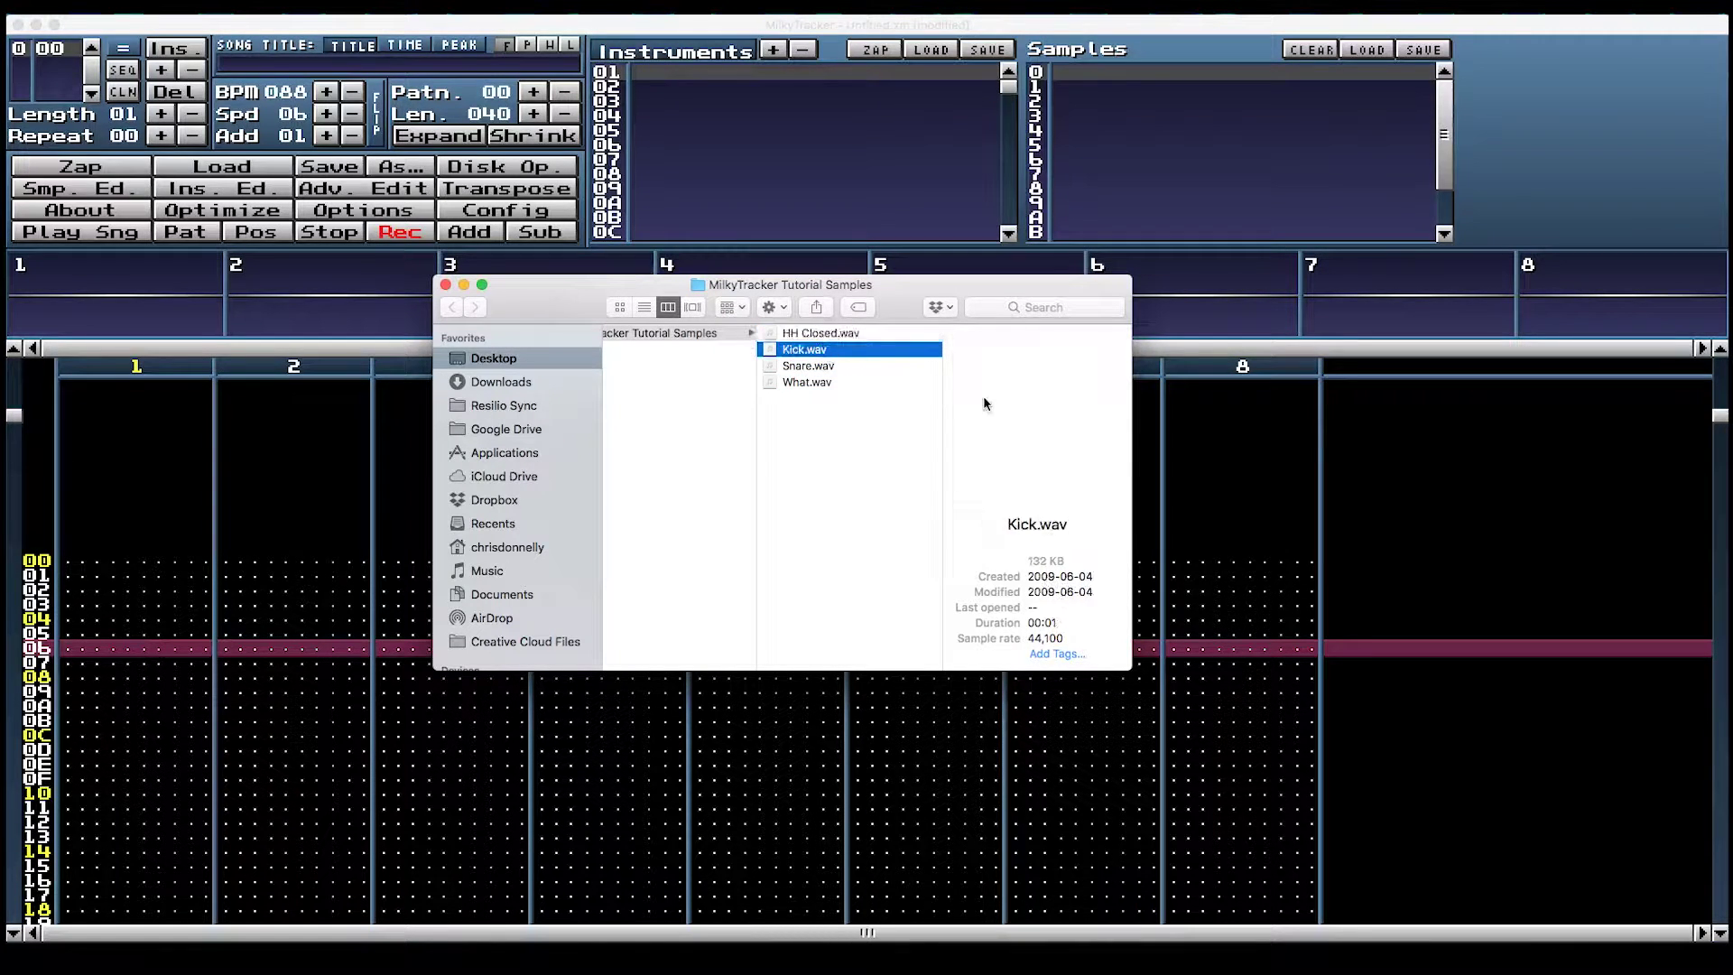
{"action": "left_click", "coordinate": [827, 367]}
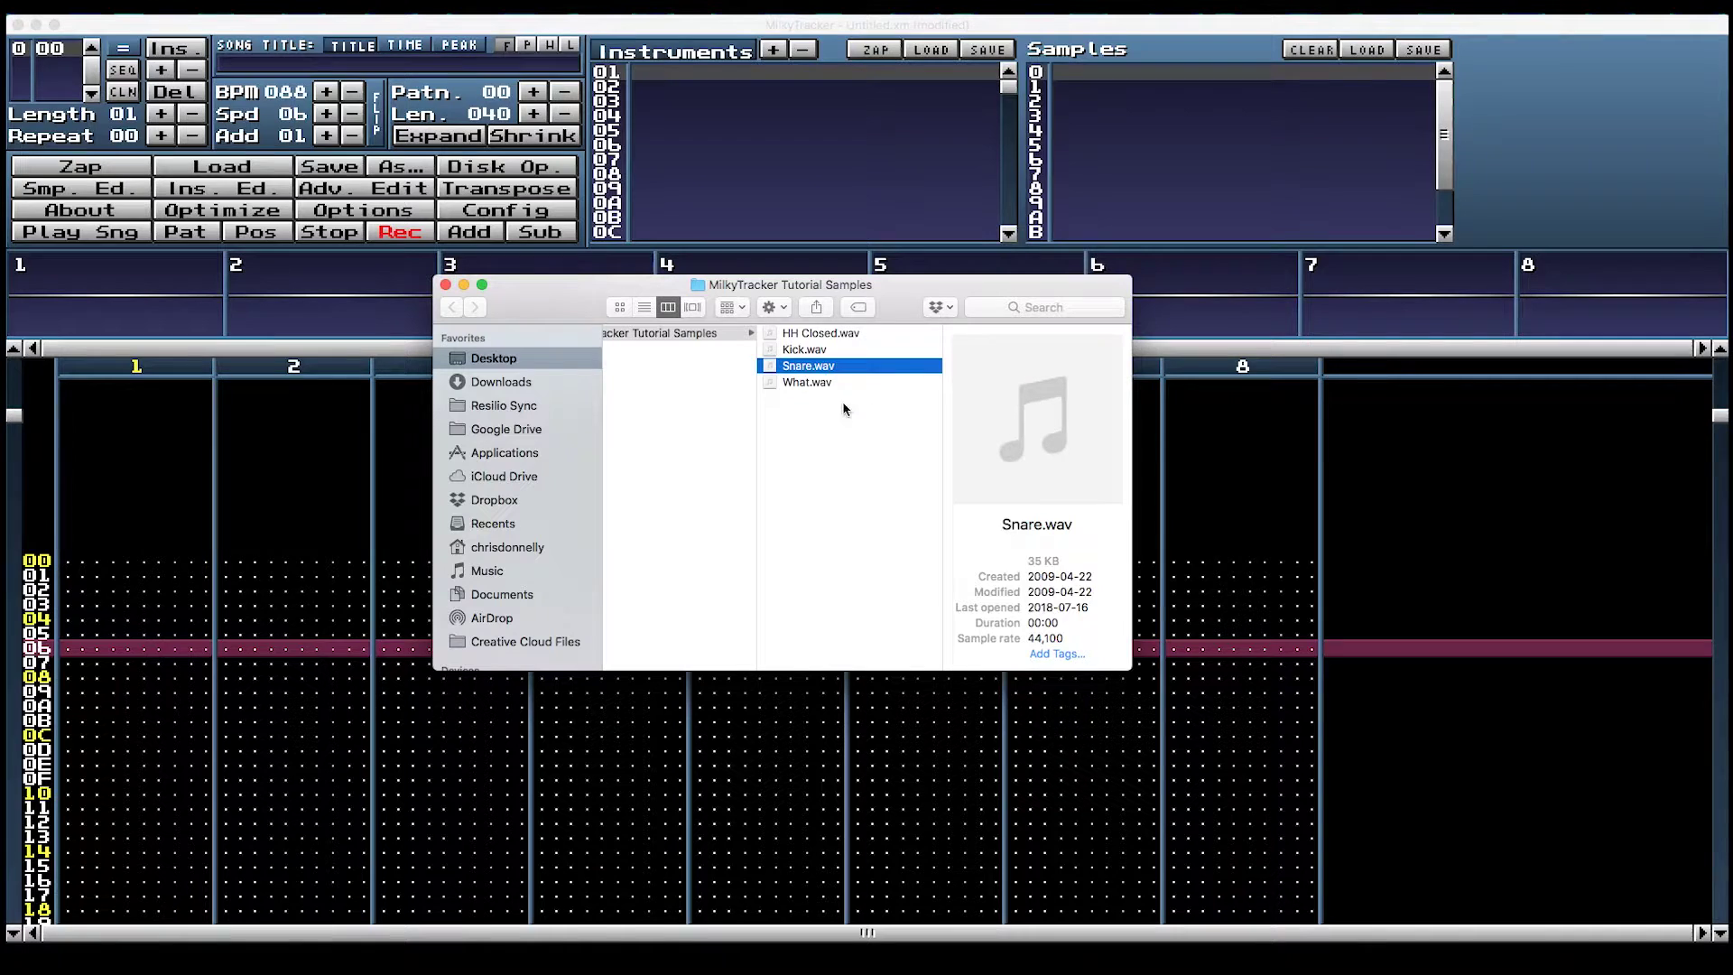
{"action": "left_click", "coordinate": [810, 383]}
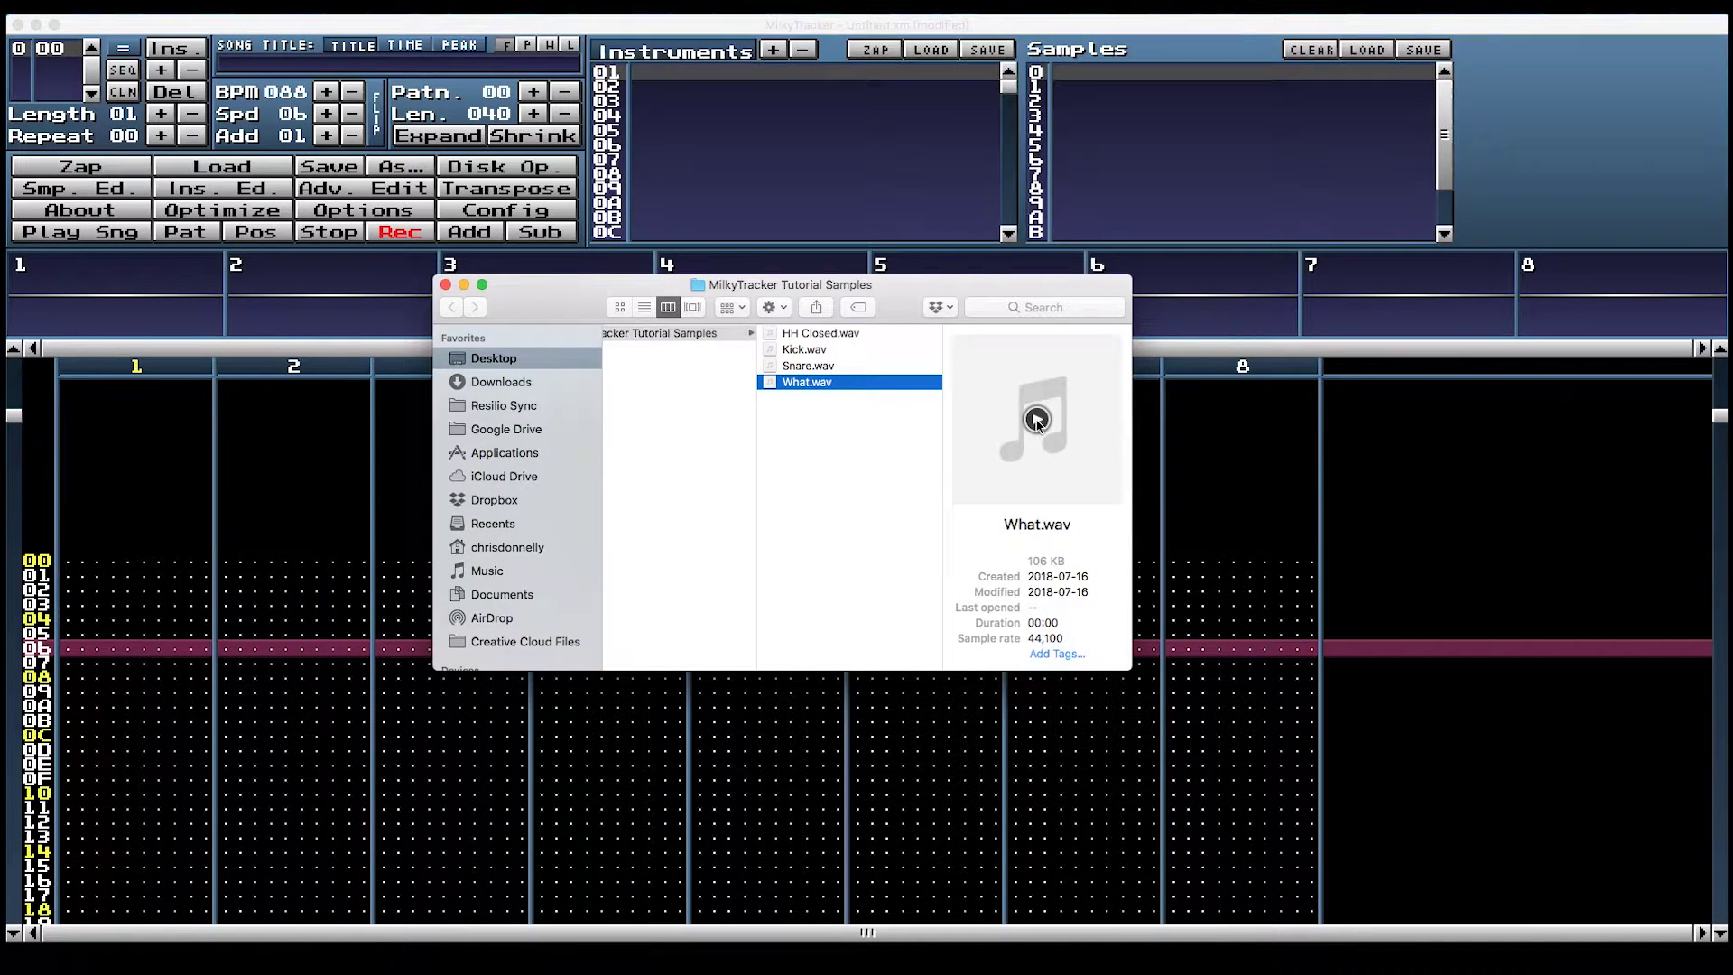
{"action": "left_click", "coordinate": [1037, 420]}
Load Kick.wav into sample slot 0 of instrument 01, mixing its stereo channels
{"action": "left_click", "coordinate": [1117, 90]}
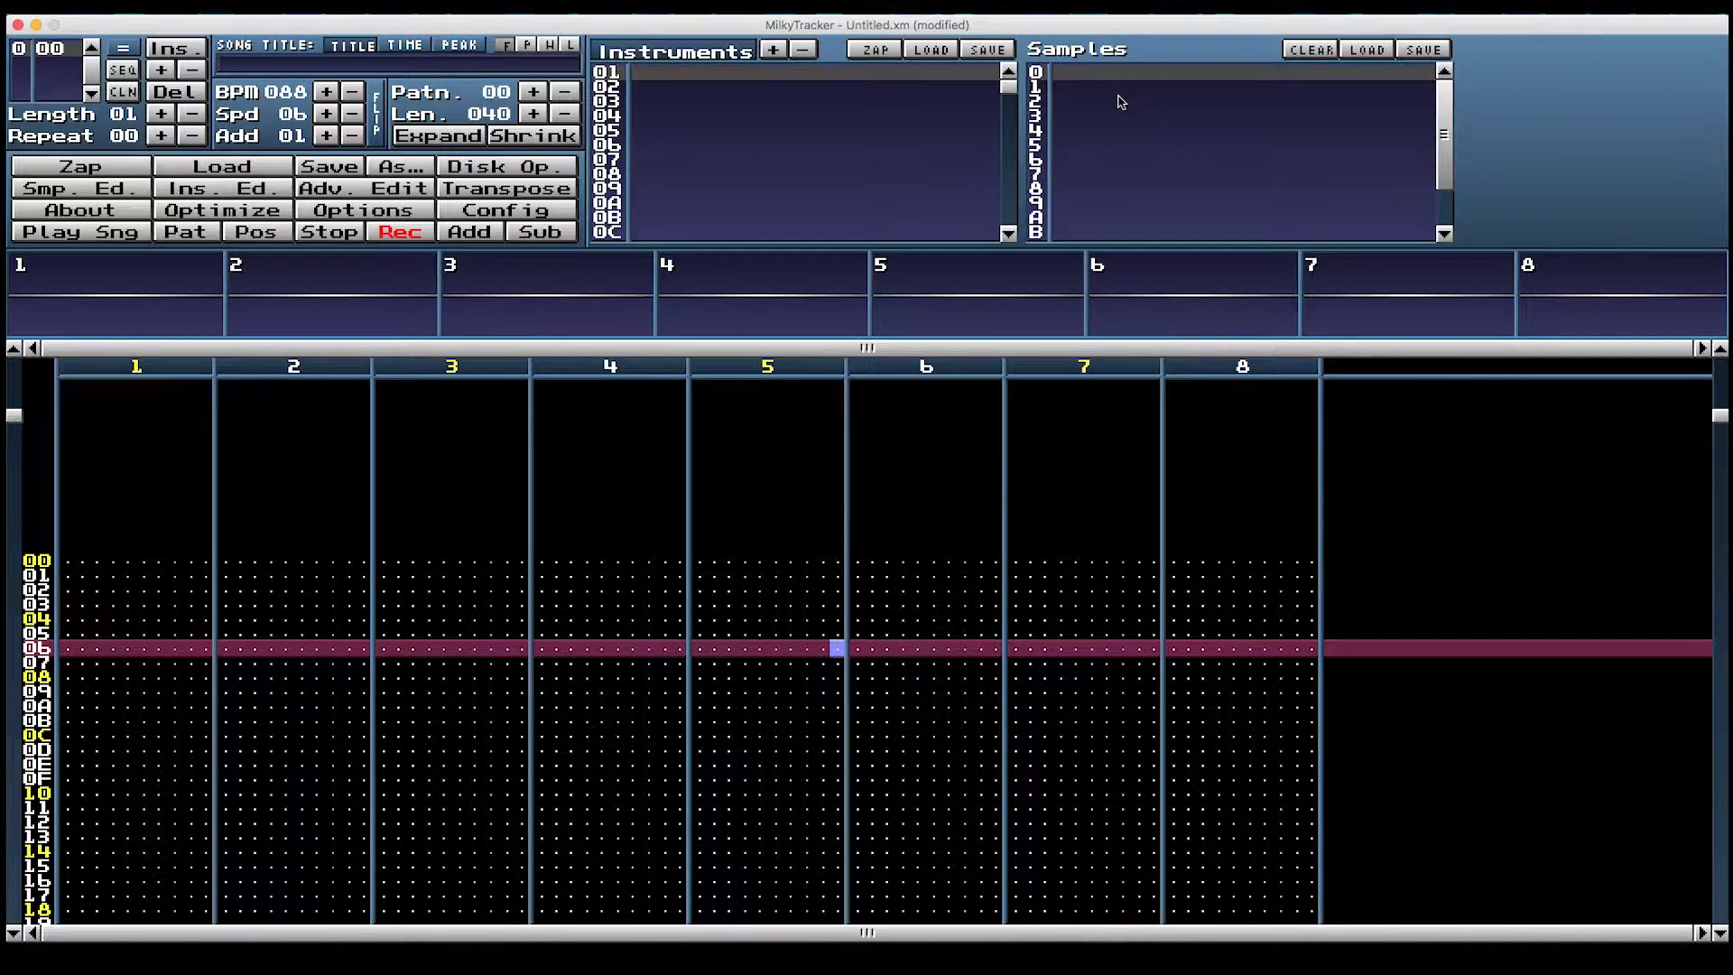
{"action": "left_click", "coordinate": [710, 72]}
{"action": "left_click", "coordinate": [1123, 73]}
{"action": "left_click_drag", "start_coordinate": [1442, 99], "coordinate": [1255, 83]}
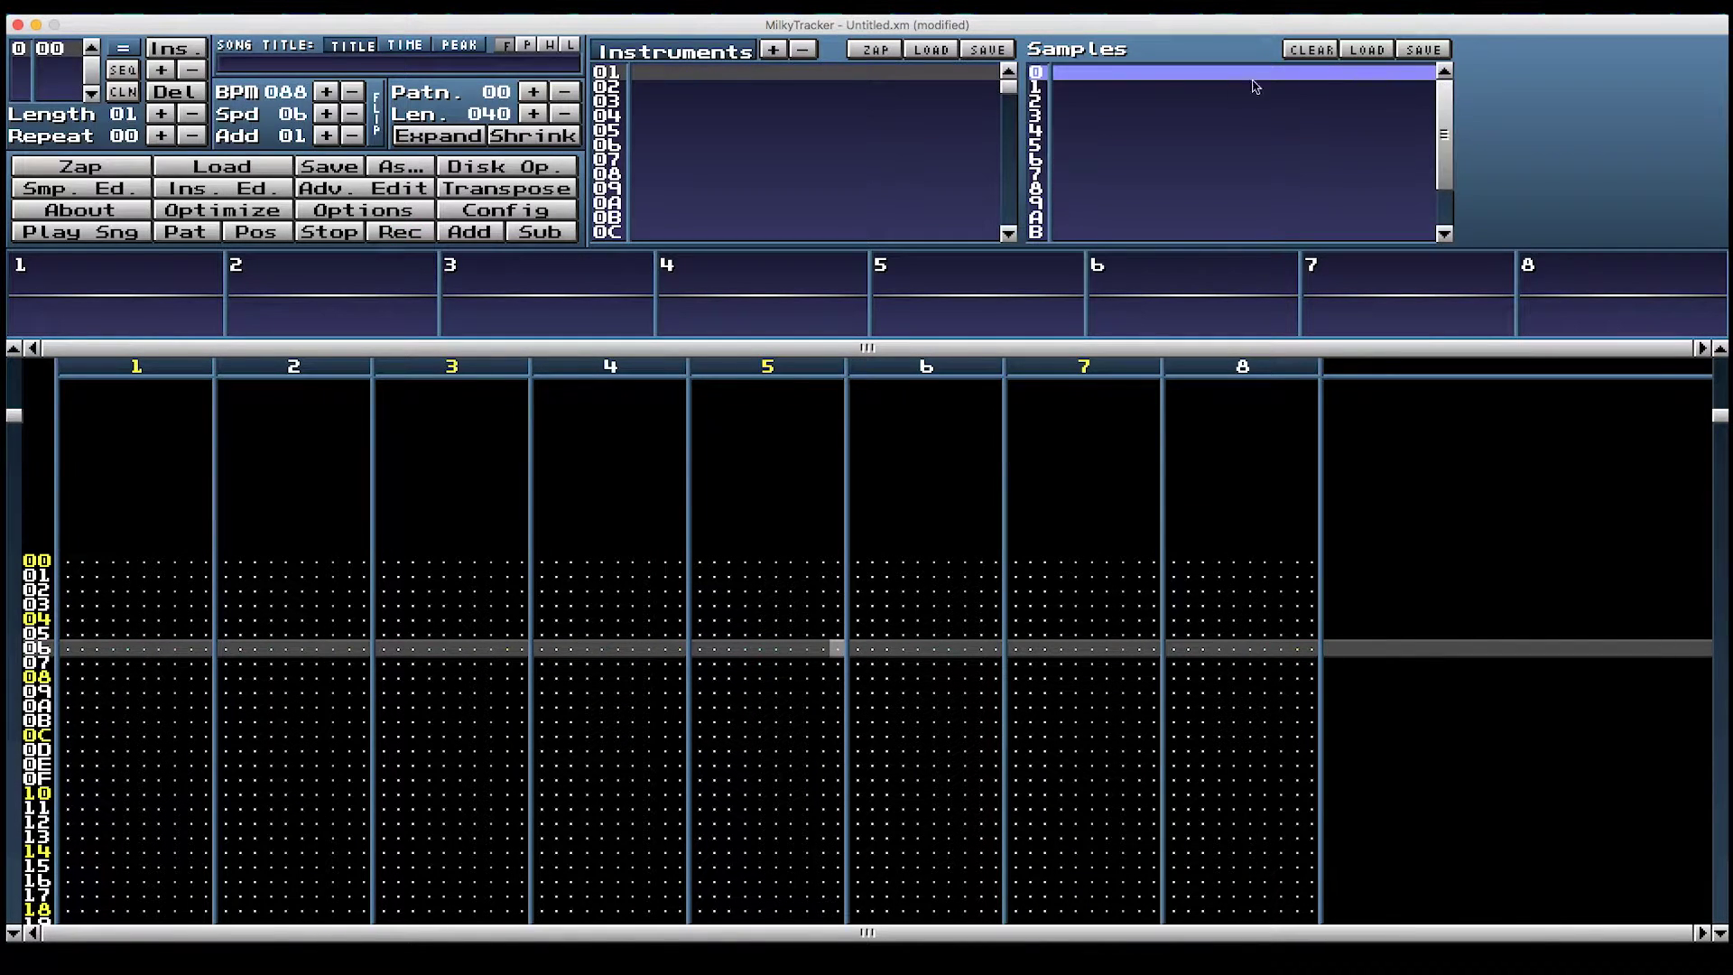
{"action": "left_click", "coordinate": [1377, 52]}
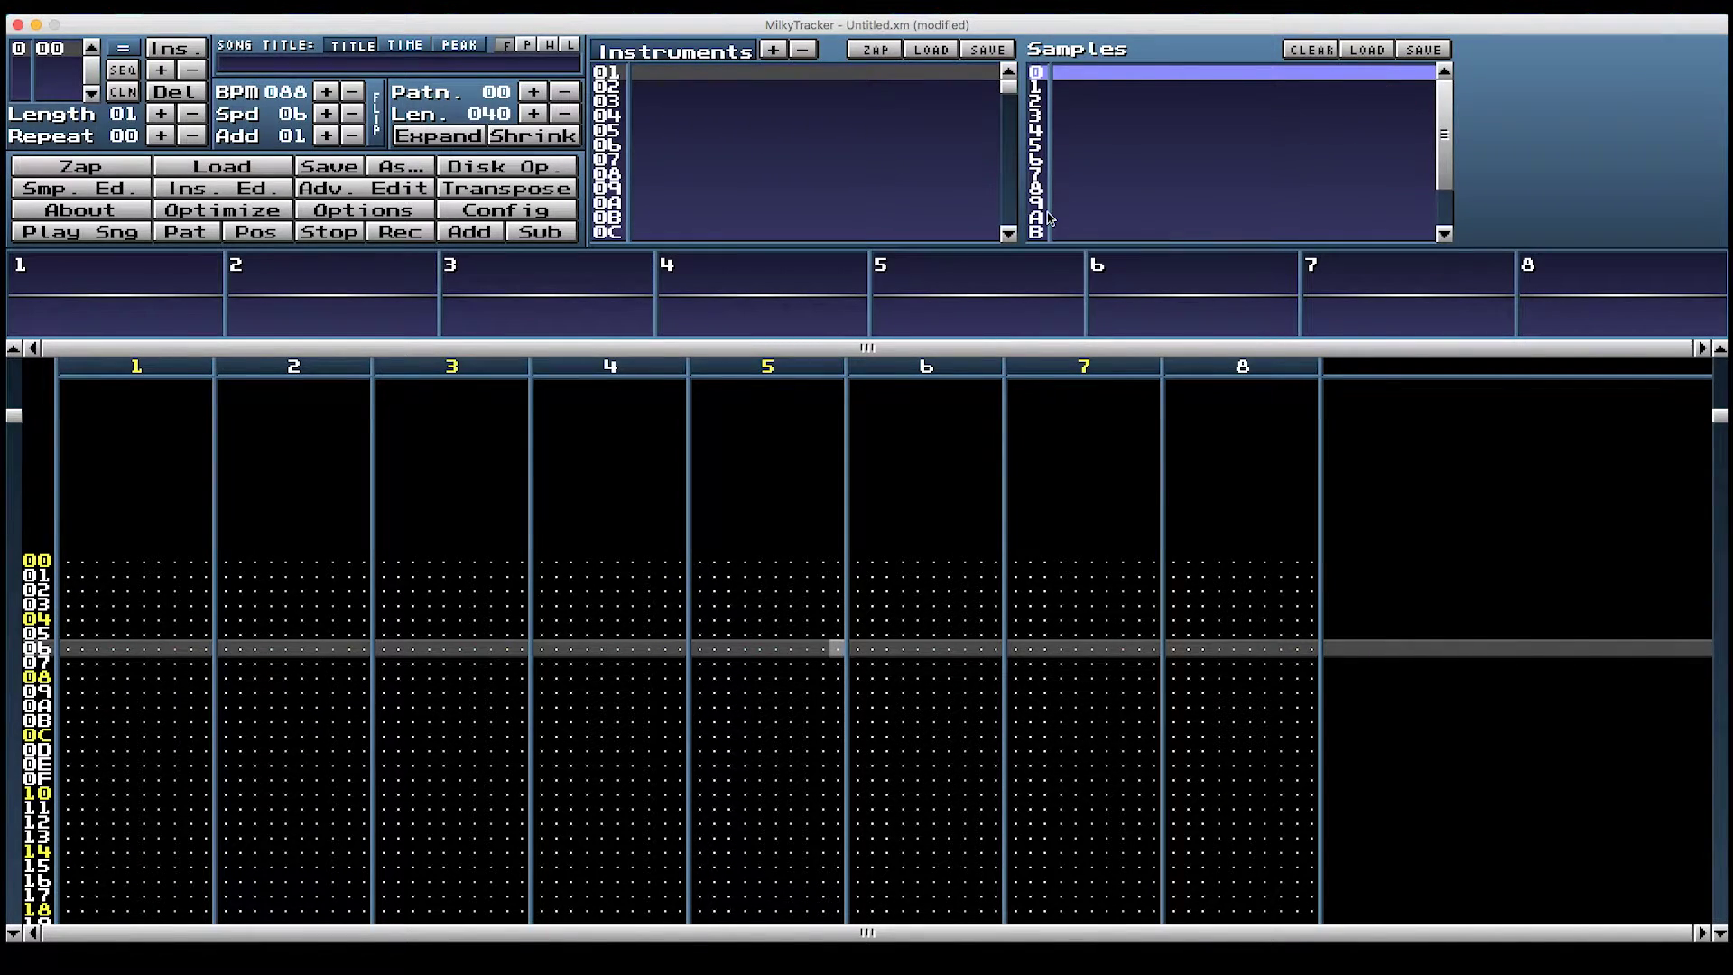
{"action": "left_click_drag", "start_coordinate": [806, 349], "coordinate": [1130, 79]}
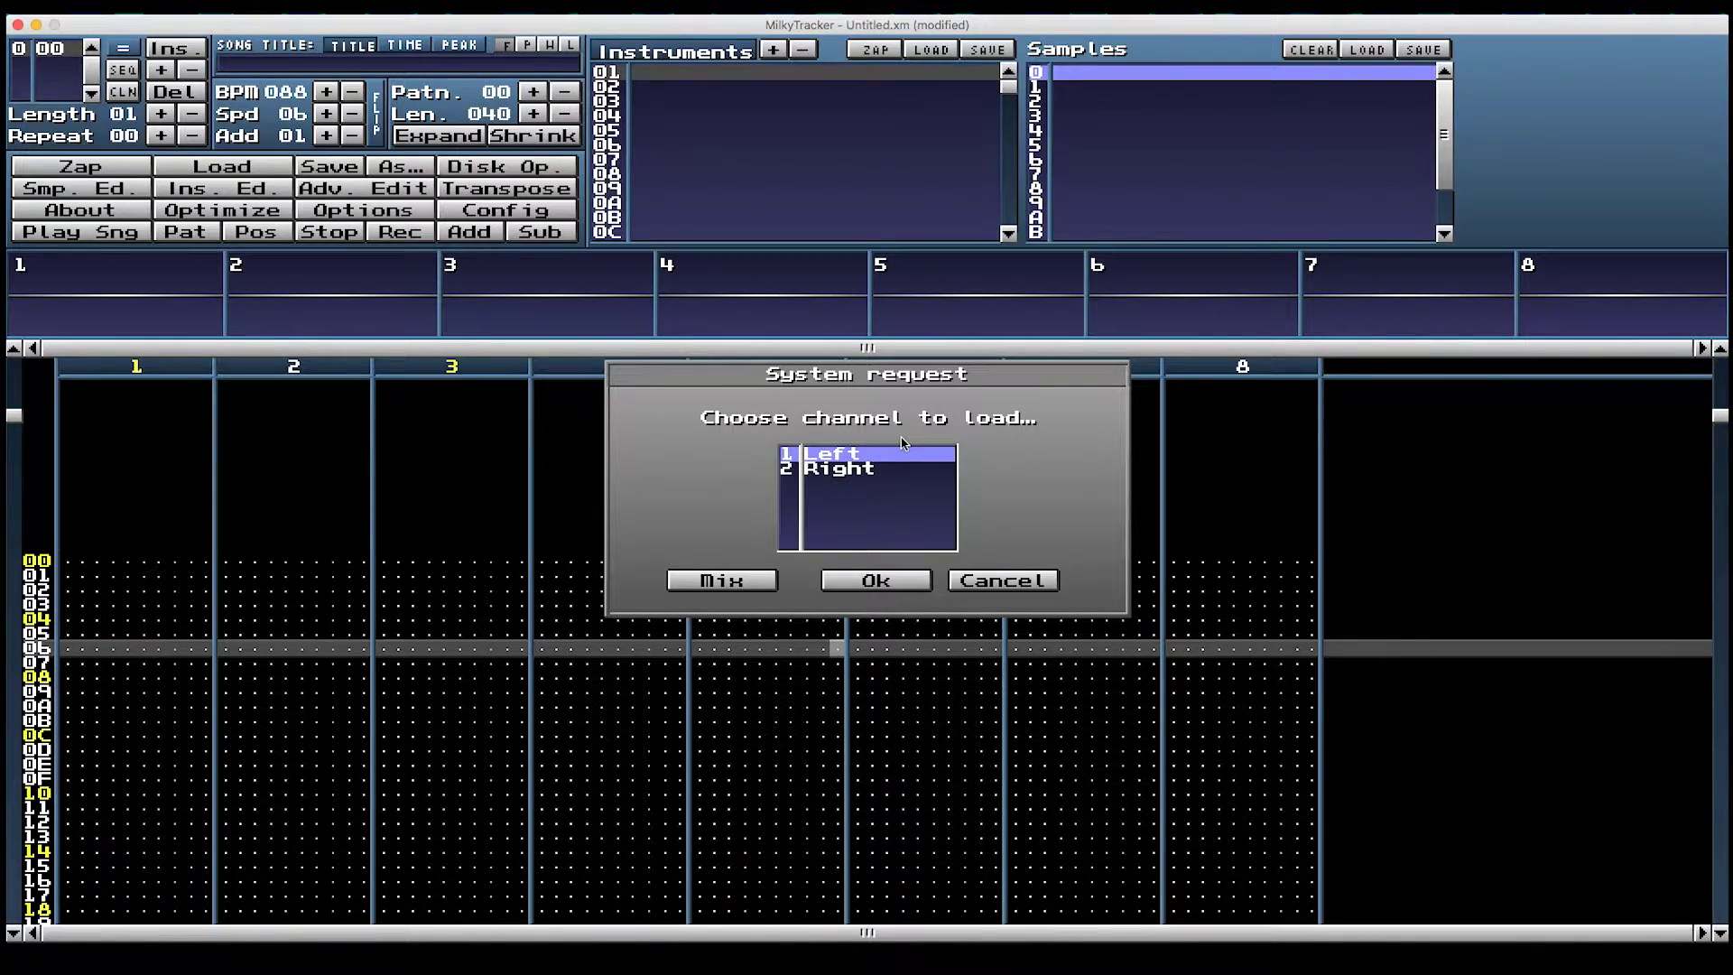
{"action": "left_click", "coordinate": [719, 585]}
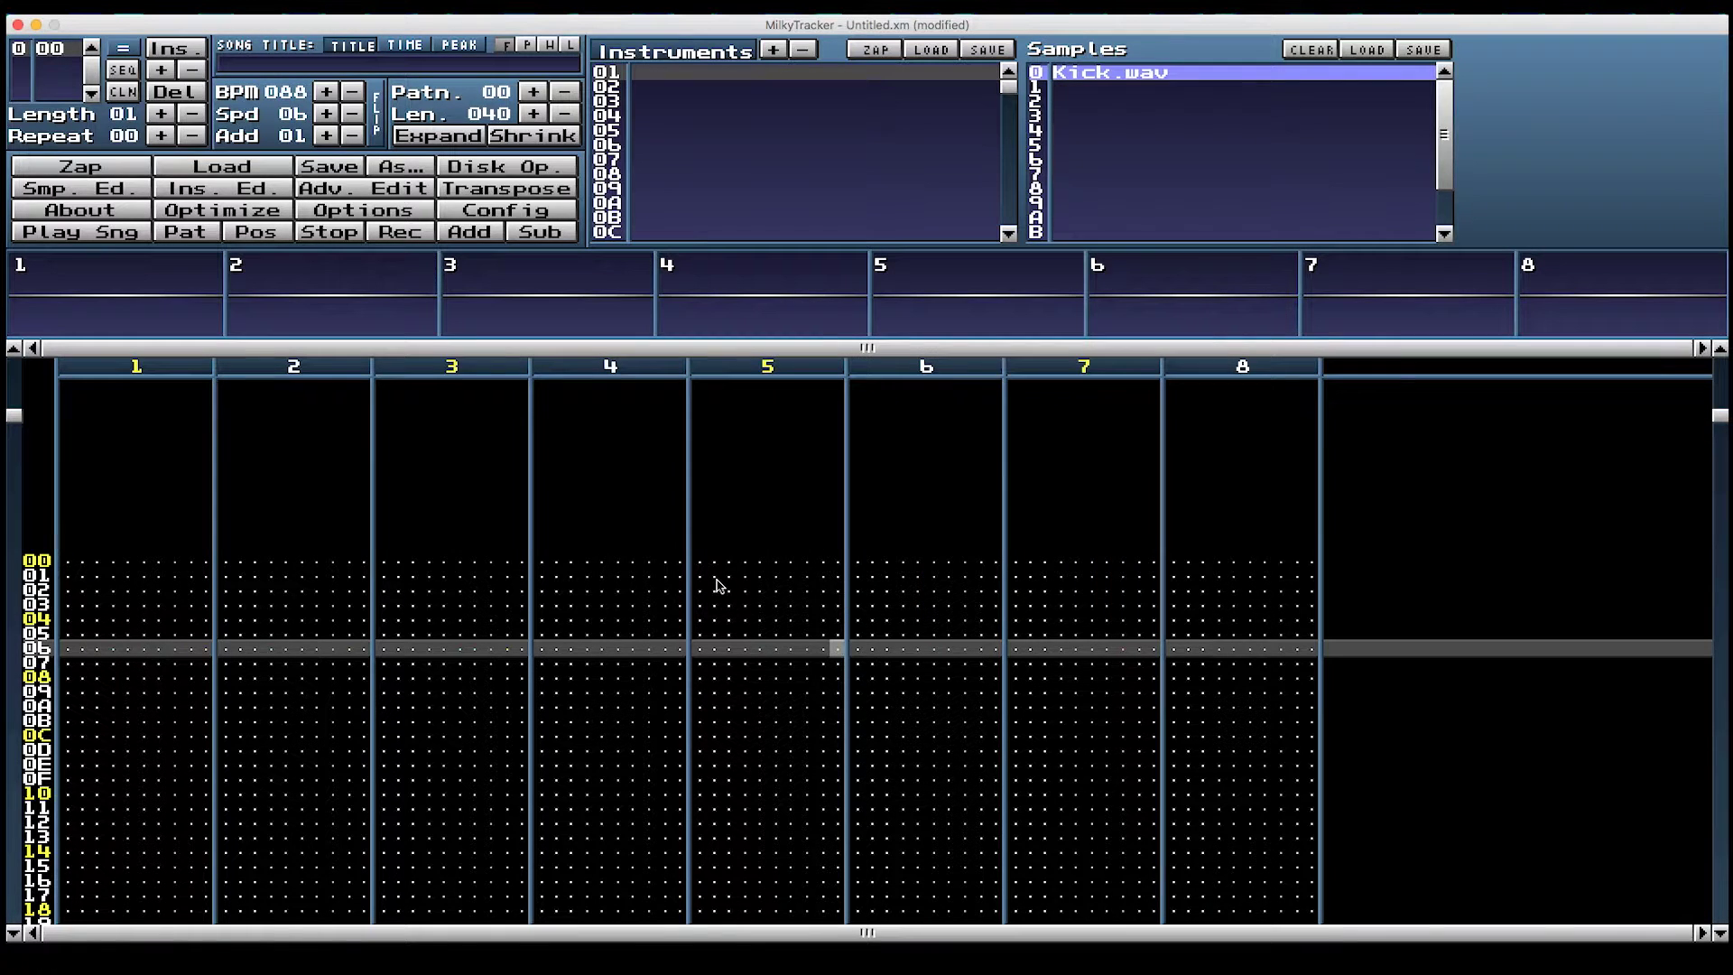
Load Snare.wav and HH Closed.wav into slots 1 and 2, mixing both to mono
{"action": "double_click", "coordinate": [1104, 87]}
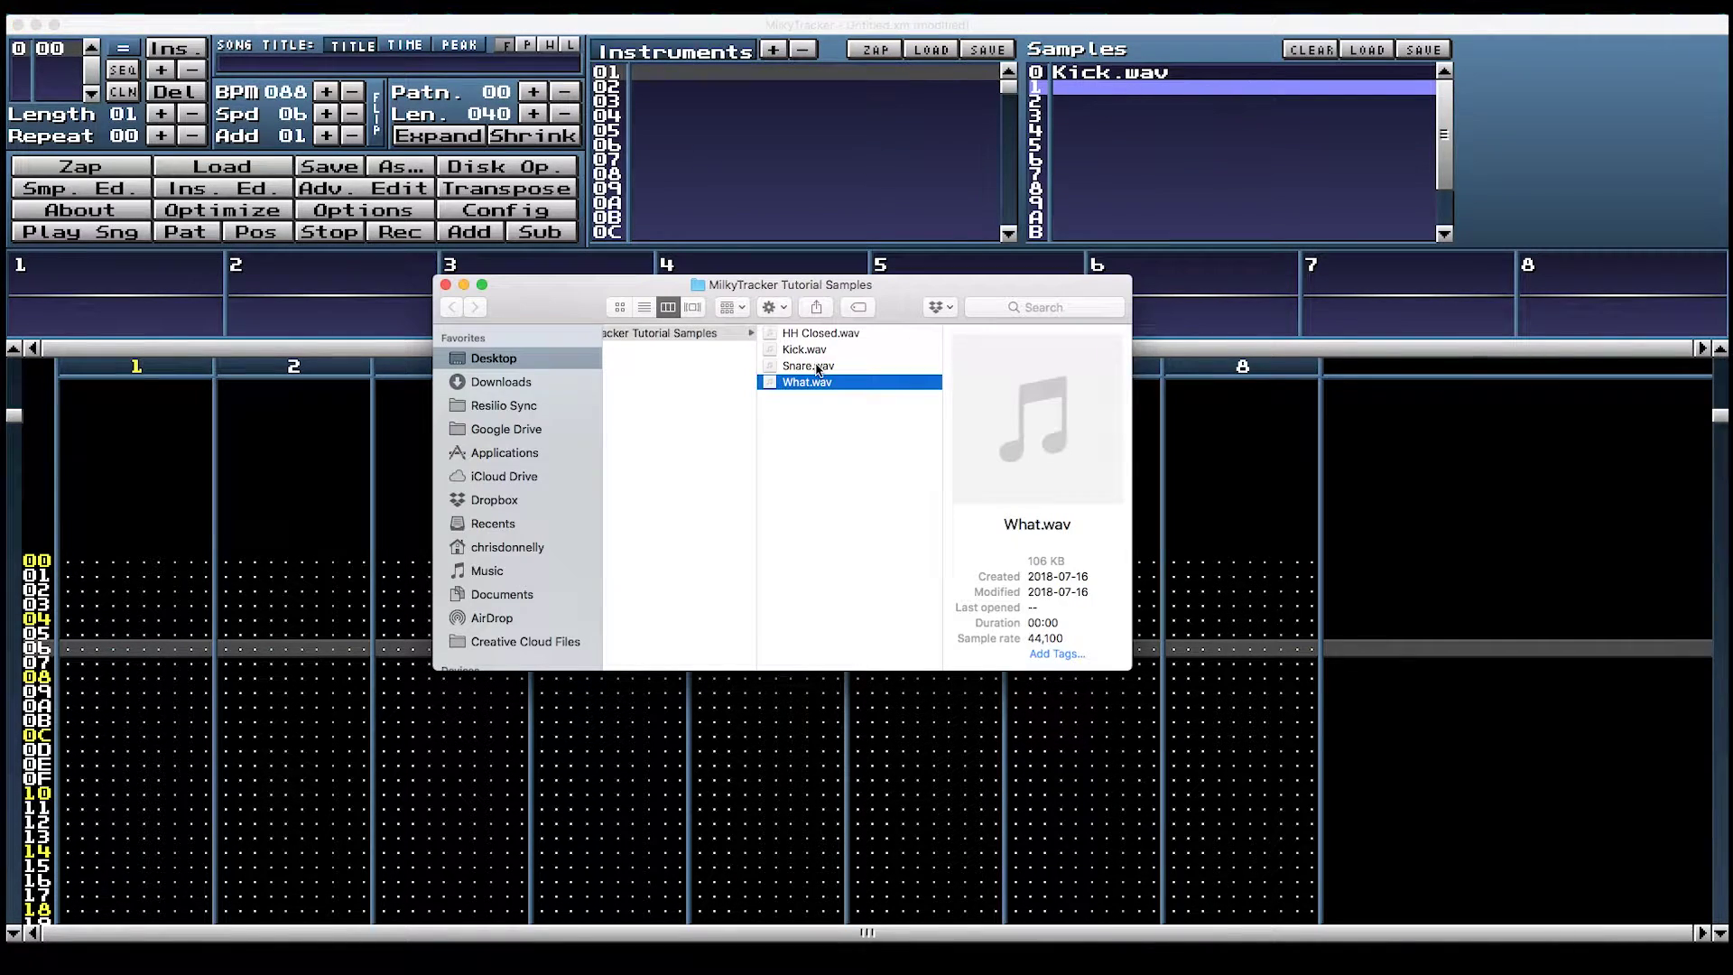
{"action": "left_click_drag", "start_coordinate": [817, 379], "coordinate": [1116, 94]}
{"action": "left_click", "coordinate": [742, 585]}
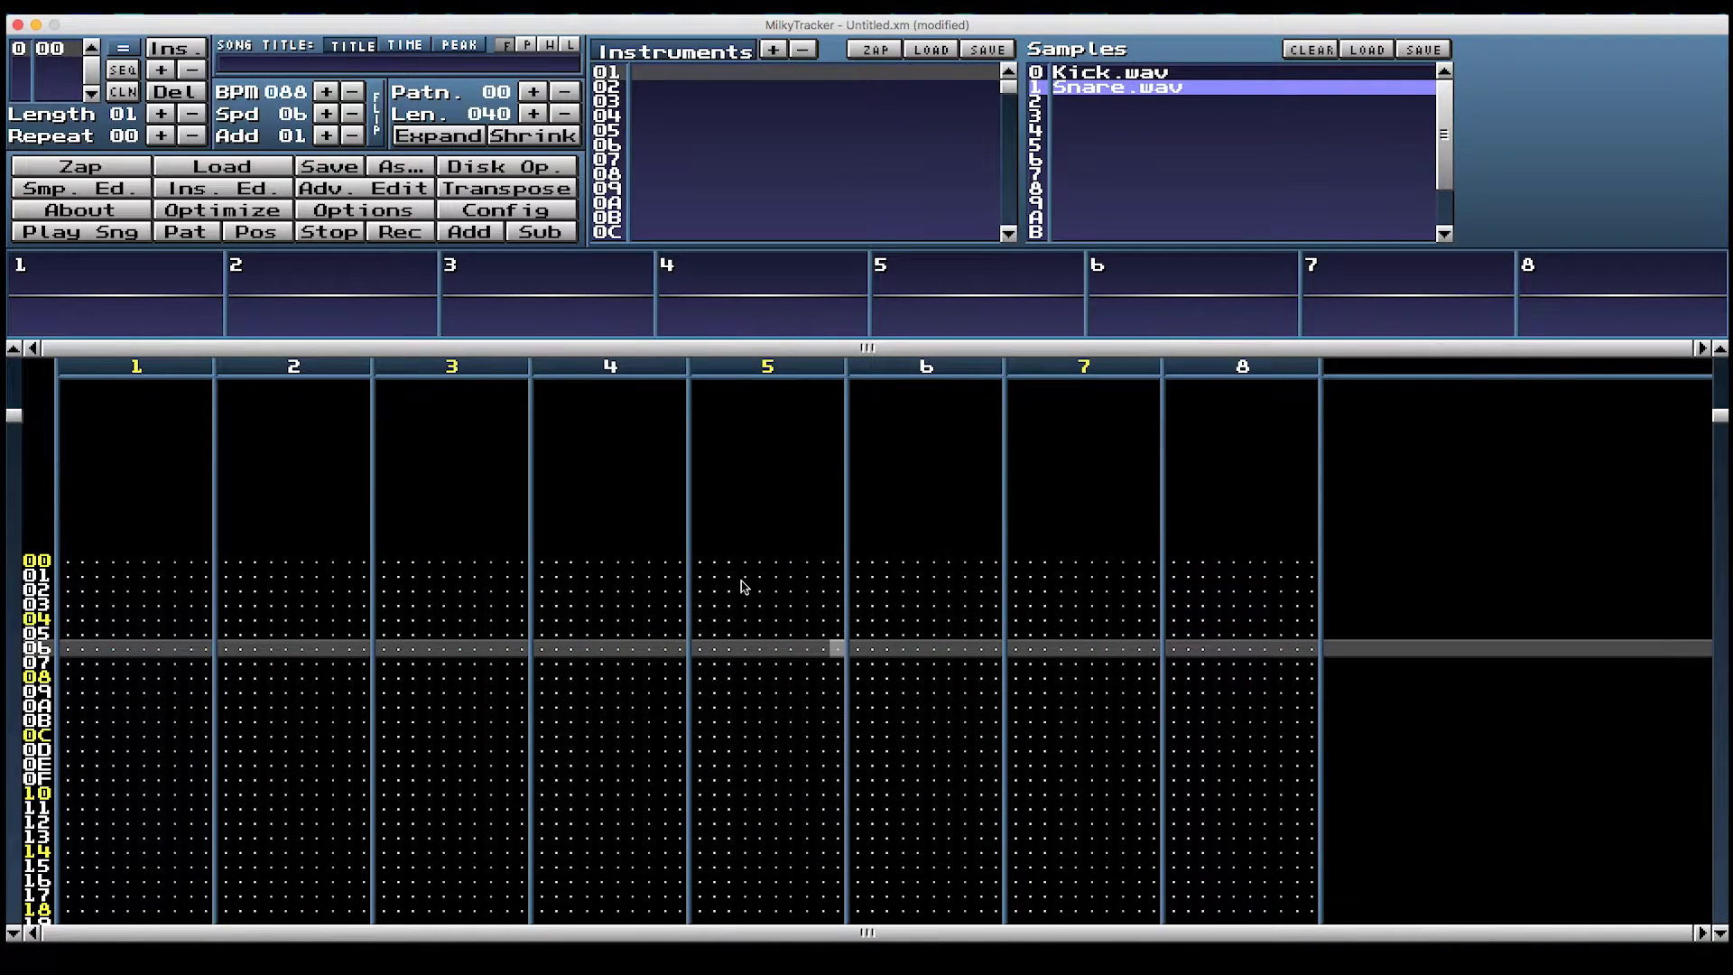
{"action": "left_click_drag", "start_coordinate": [811, 338], "coordinate": [1124, 106]}
{"action": "left_click", "coordinate": [724, 581]}
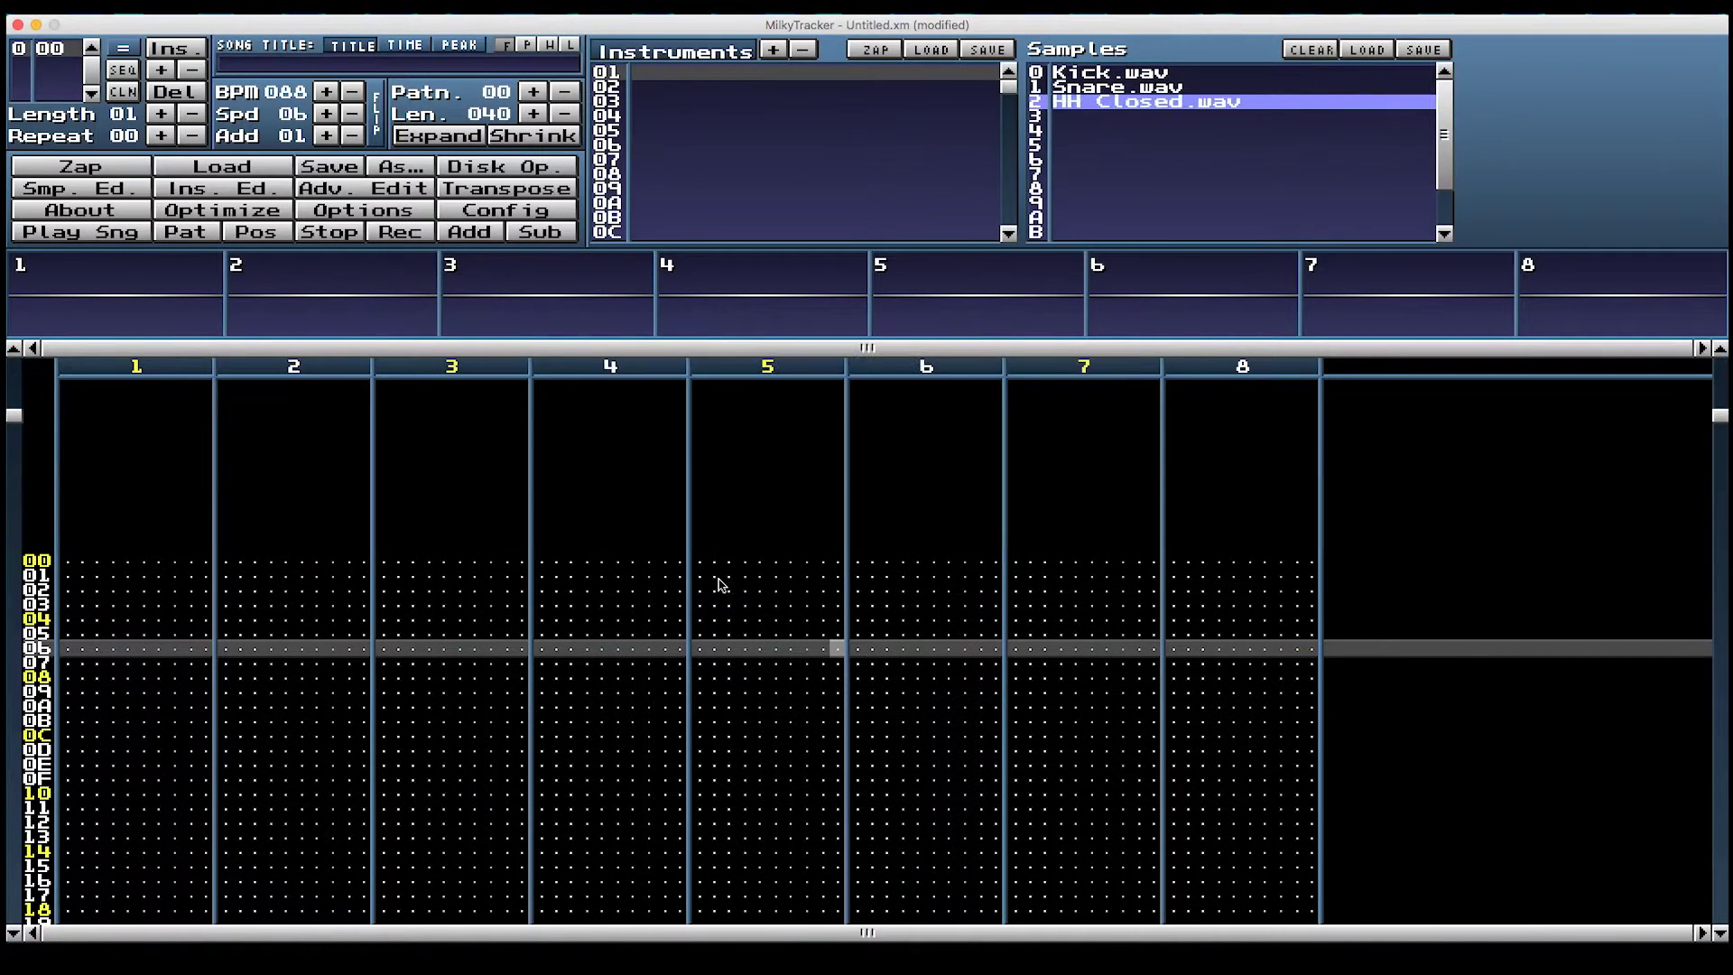
Load What.wav into instrument 02's sample slot 0, mixing its stereo channels
{"action": "left_click", "coordinate": [757, 87]}
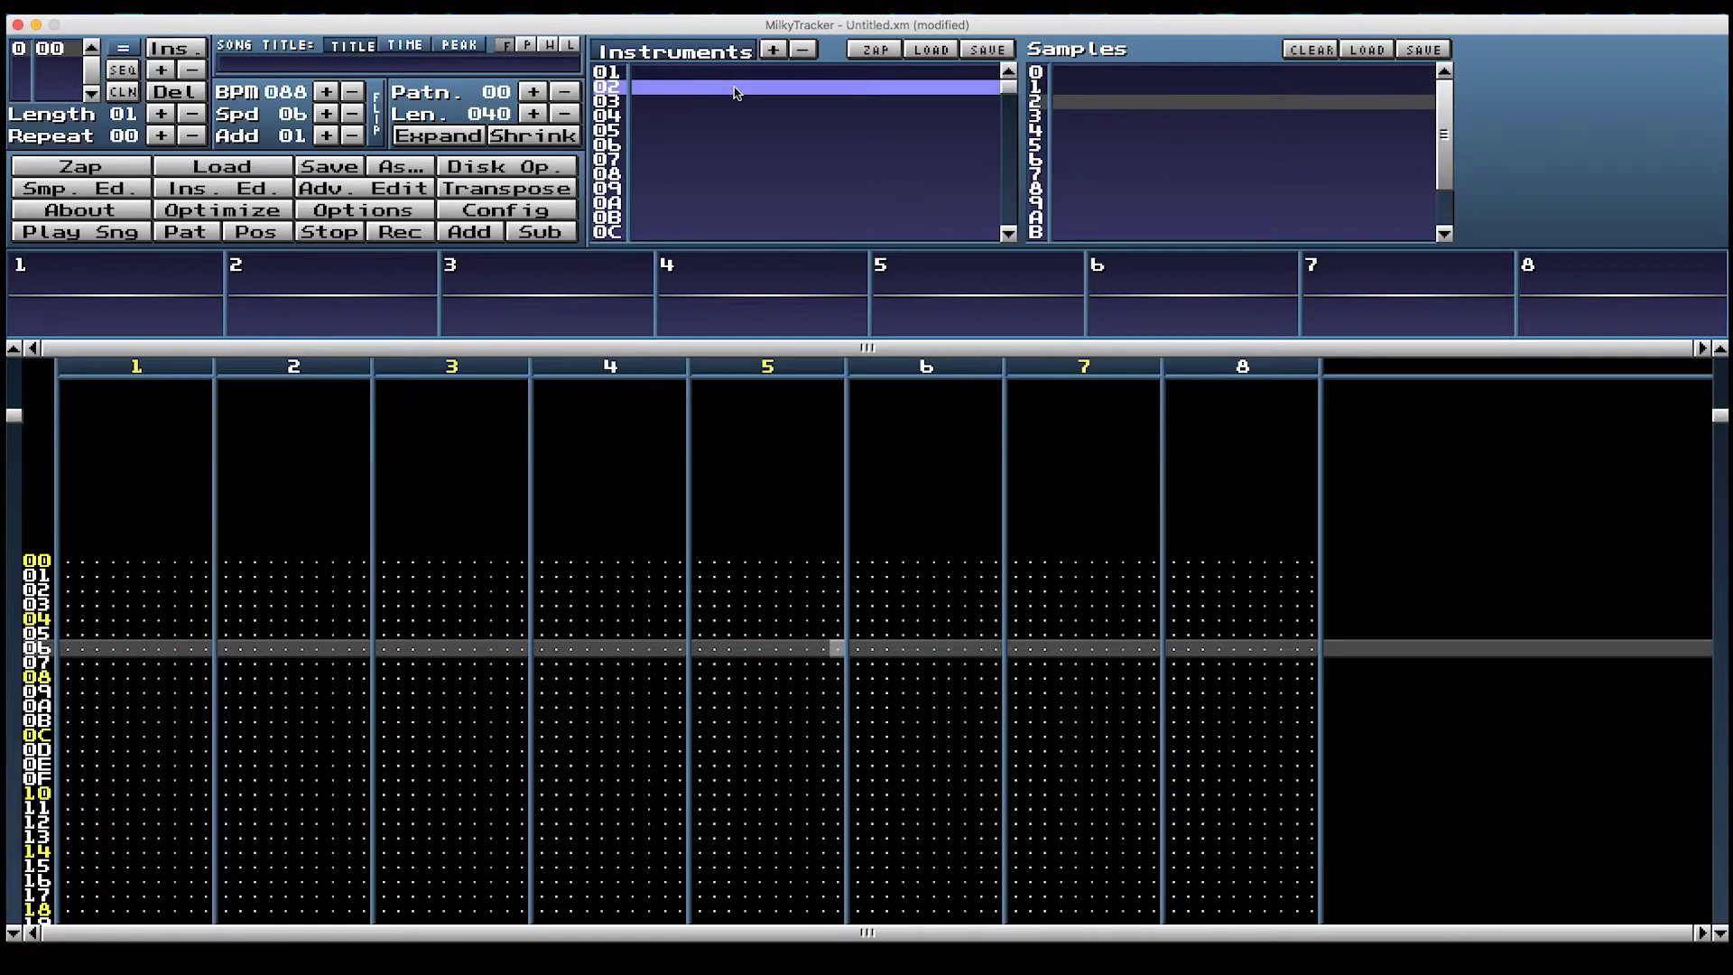
{"action": "left_click", "coordinate": [1084, 78]}
{"action": "left_click", "coordinate": [1084, 77]}
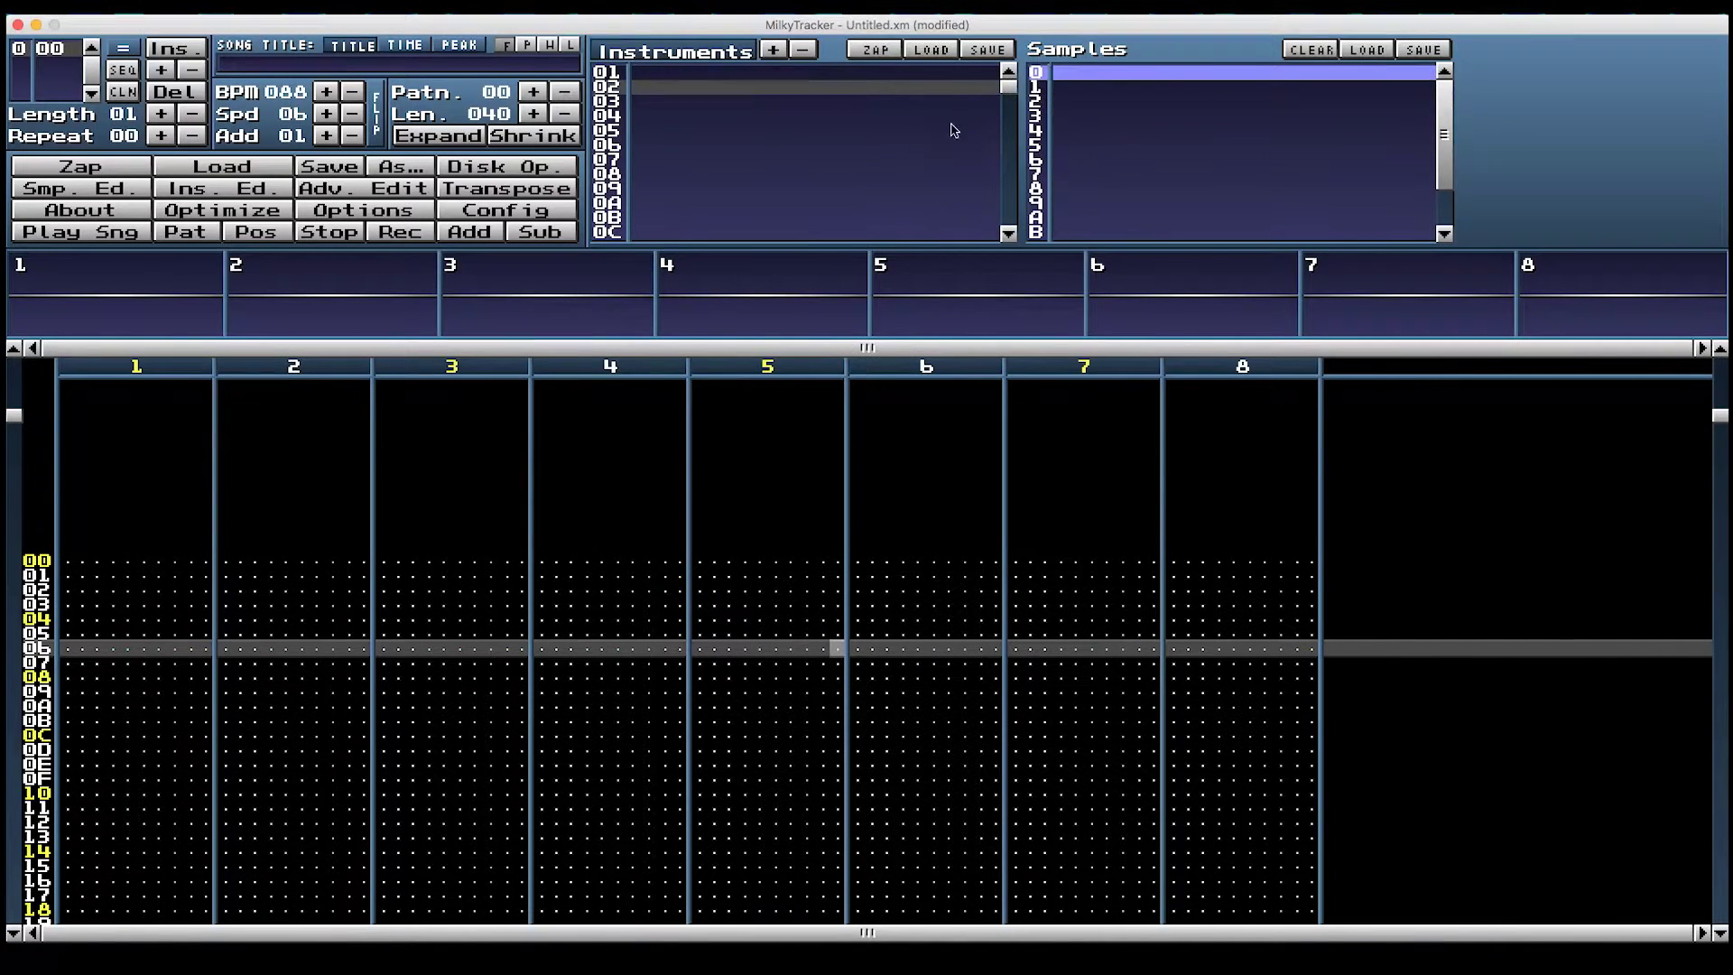
{"action": "key", "text": "super+Tab"}
{"action": "left_click_drag", "start_coordinate": [812, 383], "coordinate": [1094, 95]}
{"action": "left_click", "coordinate": [742, 581]}
Name instrument 01 'Drums' and instrument 02 'Wut', then reselect Drums
{"action": "left_click", "coordinate": [726, 80]}
{"action": "type", "text": "Drums"}
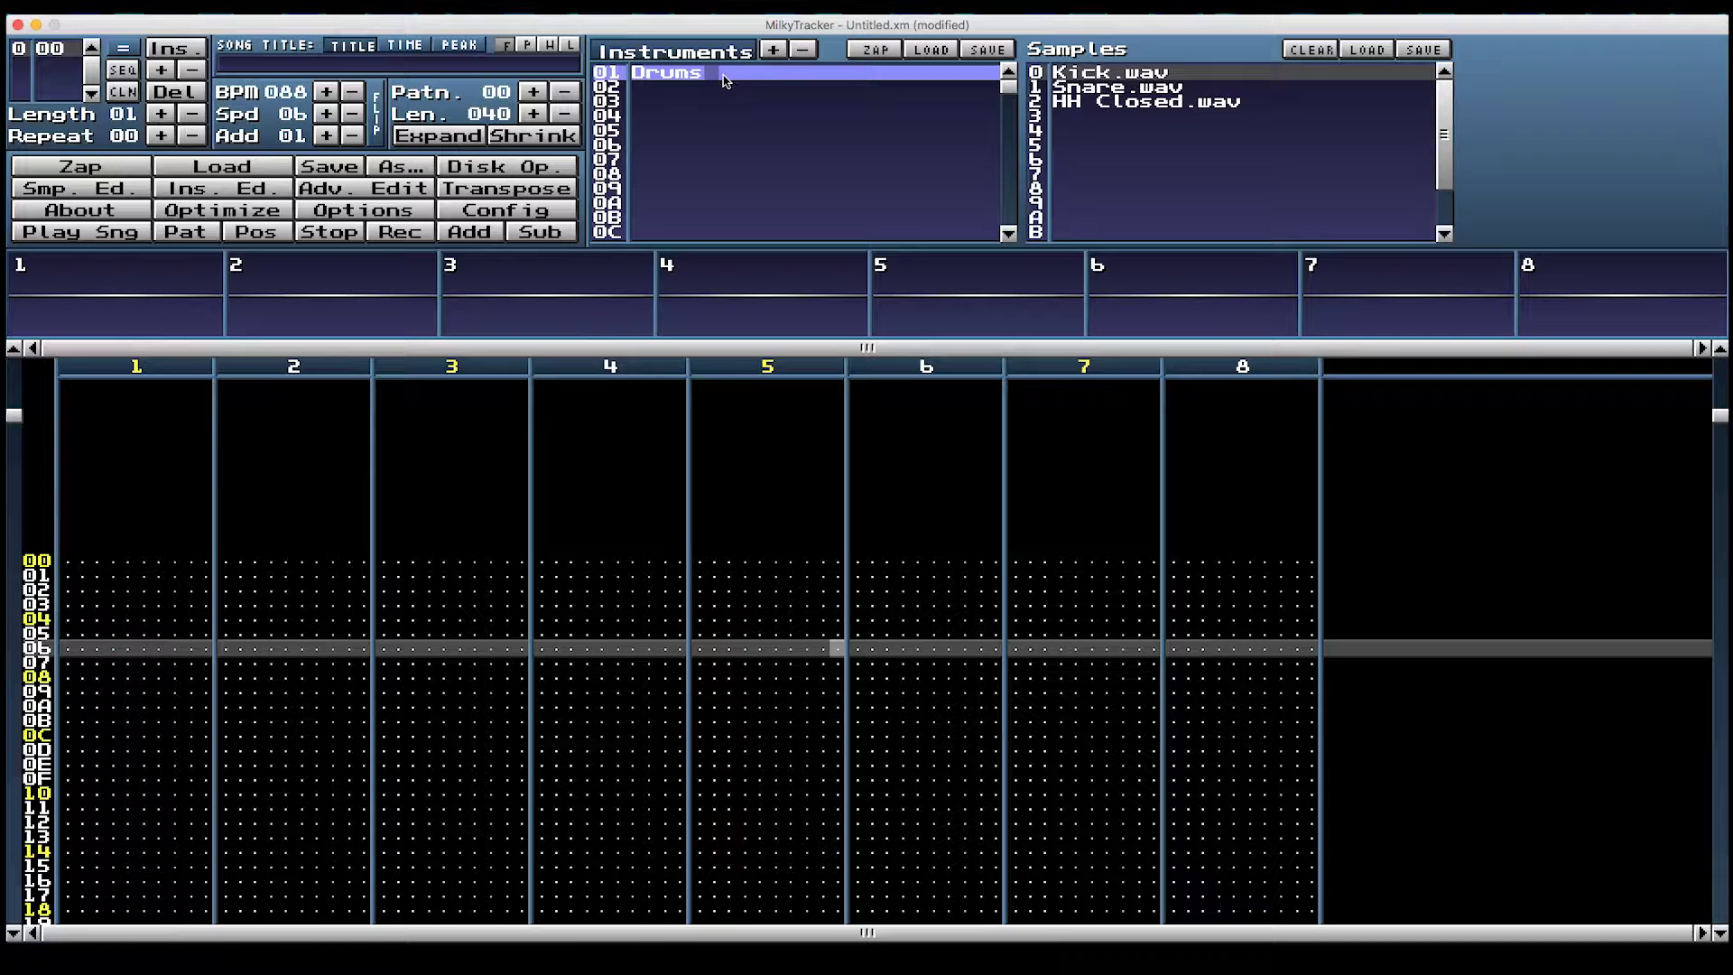
{"action": "left_click", "coordinate": [722, 92]}
{"action": "type", "text": "Wut"}
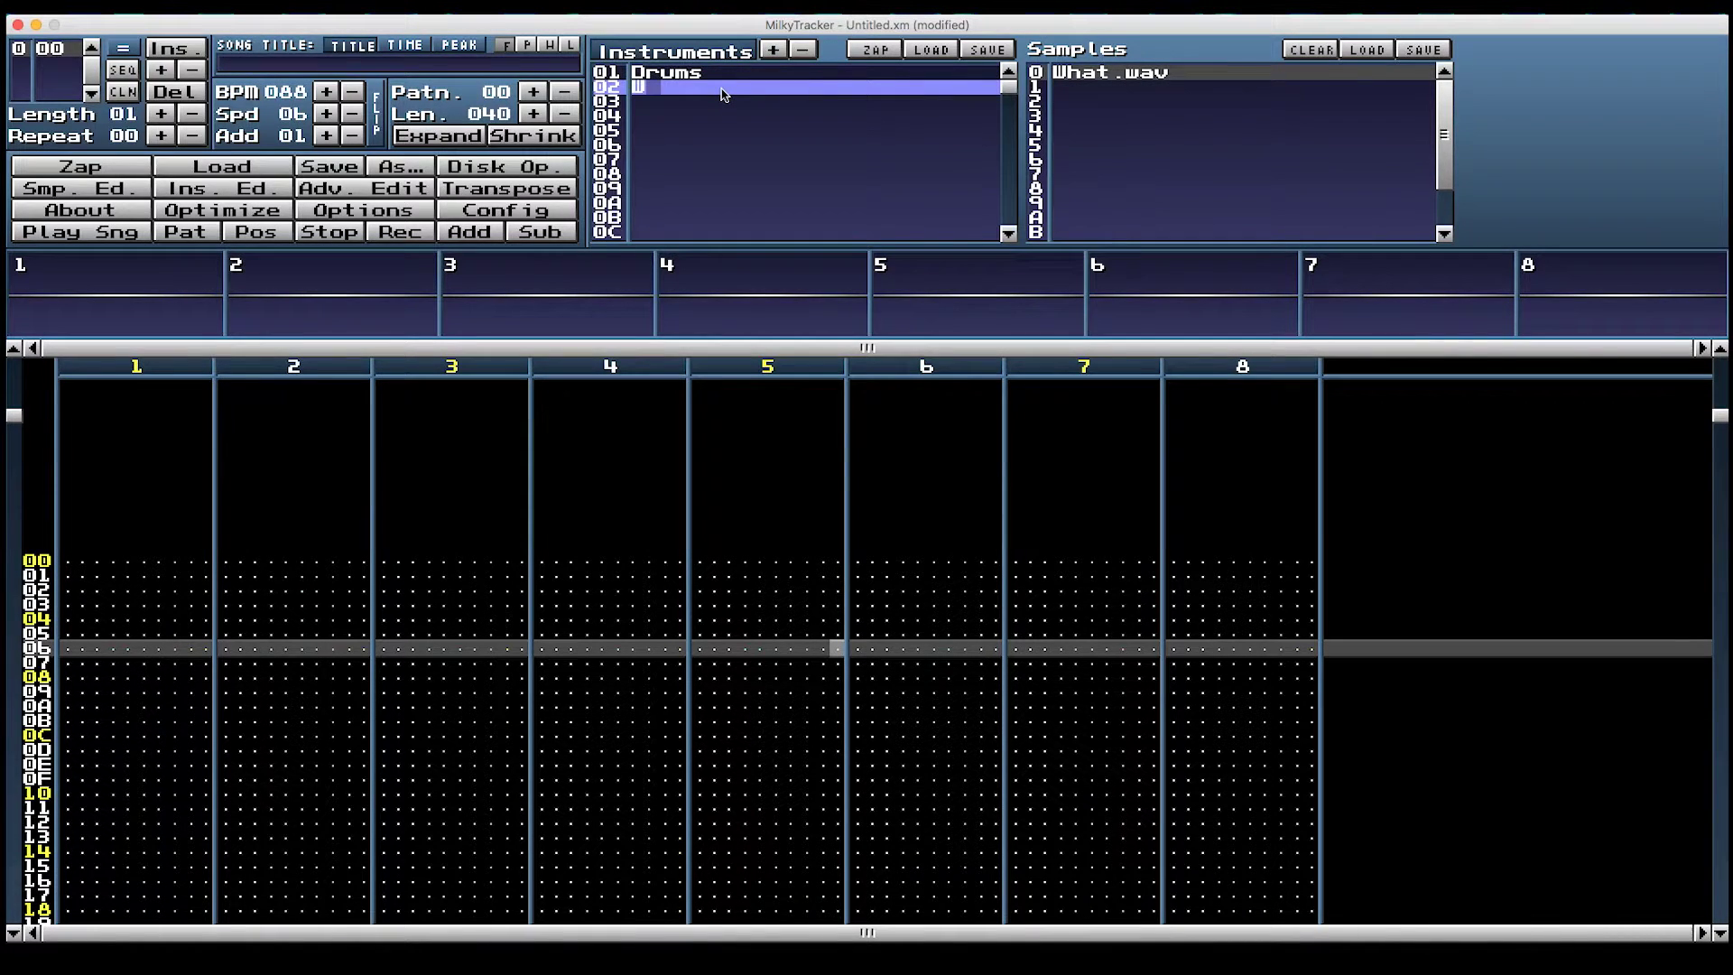
{"action": "left_click", "coordinate": [755, 76]}
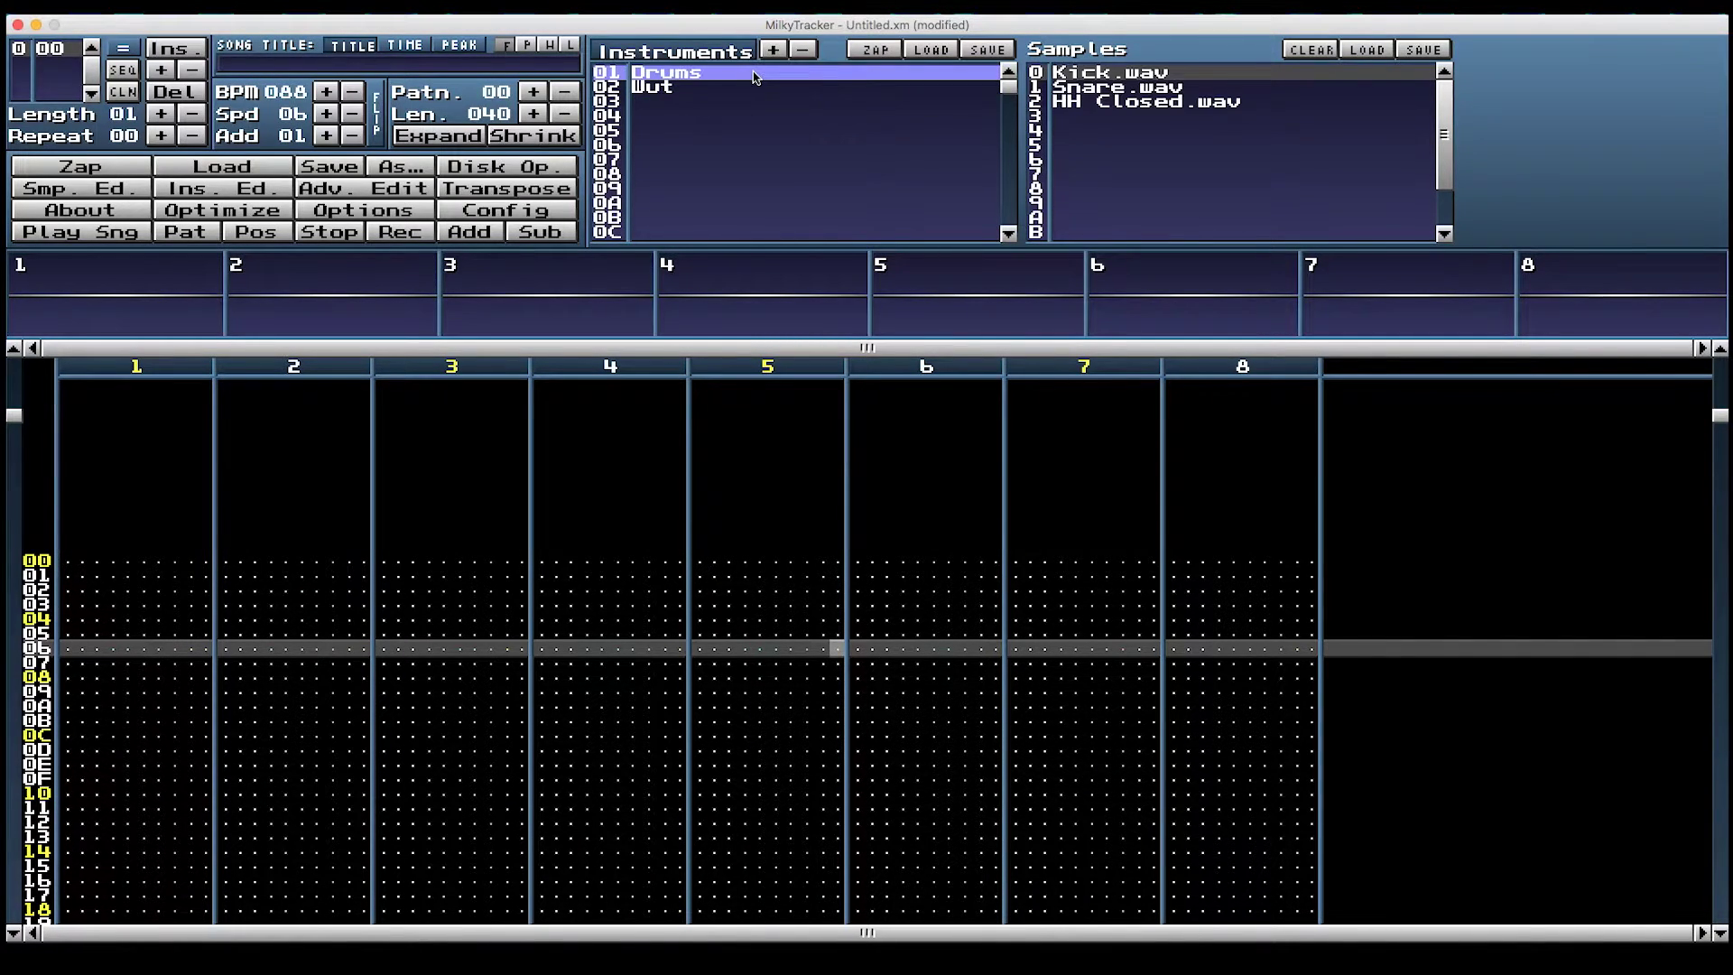
Open the Snare waveform in the sample editor and mark a range at its start
{"action": "double_click", "coordinate": [1104, 79]}
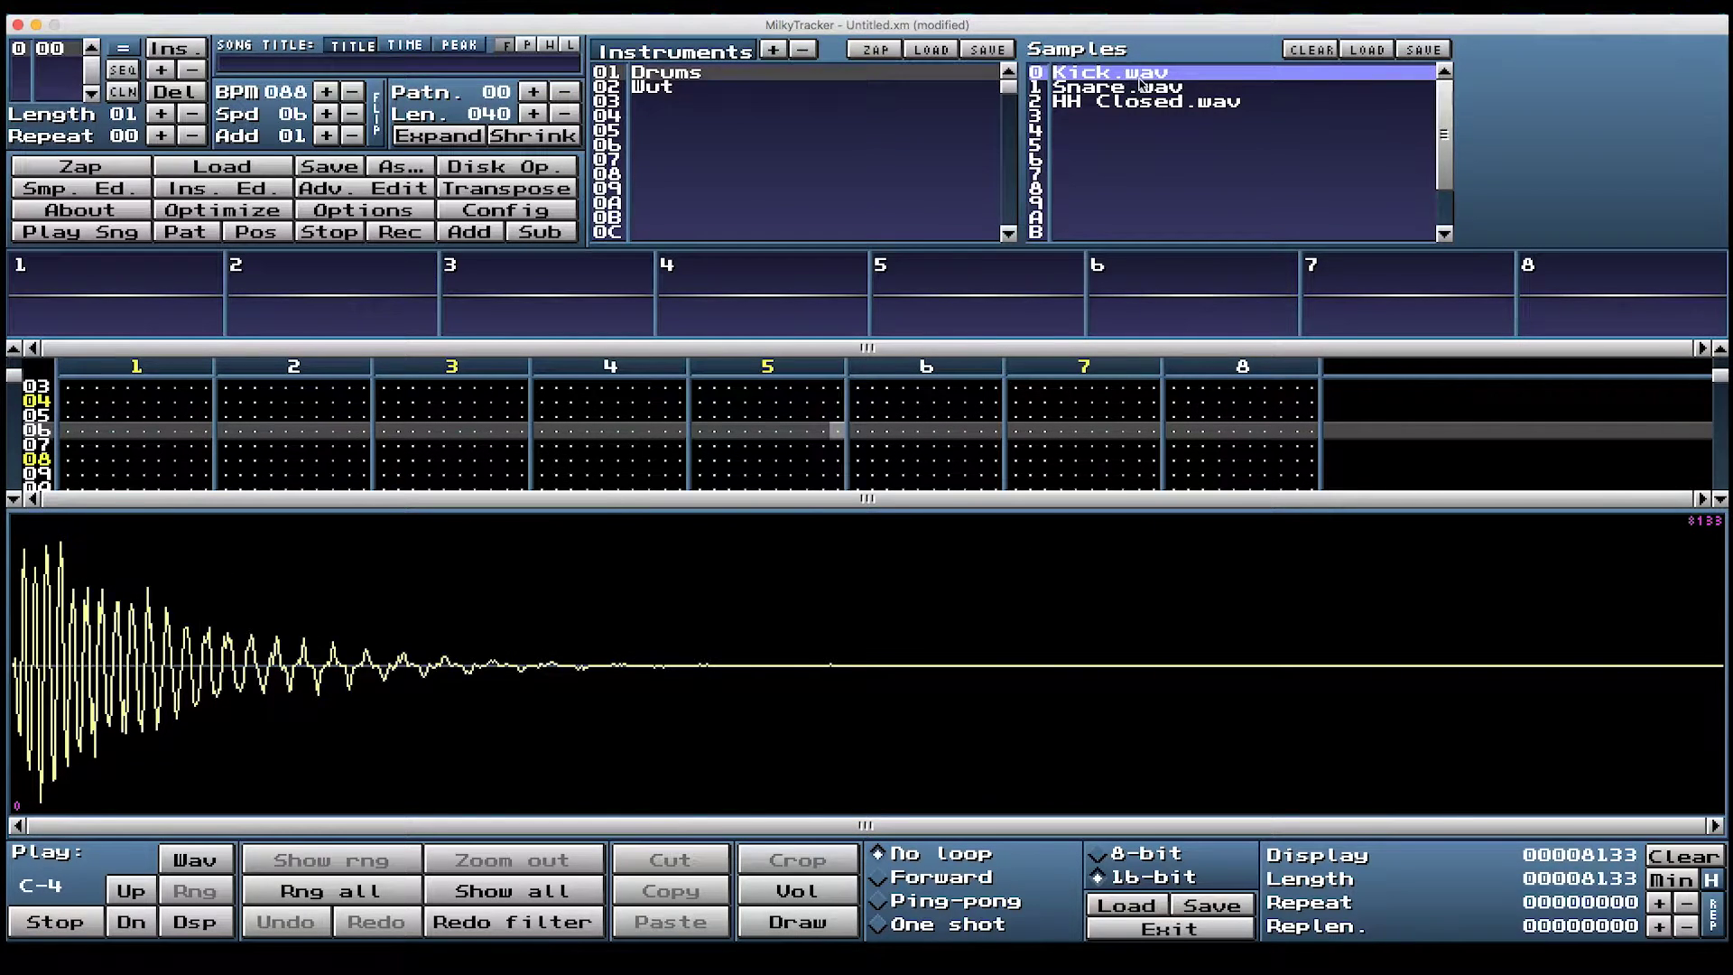
{"action": "left_click", "coordinate": [1120, 90]}
{"action": "left_click", "coordinate": [1109, 105]}
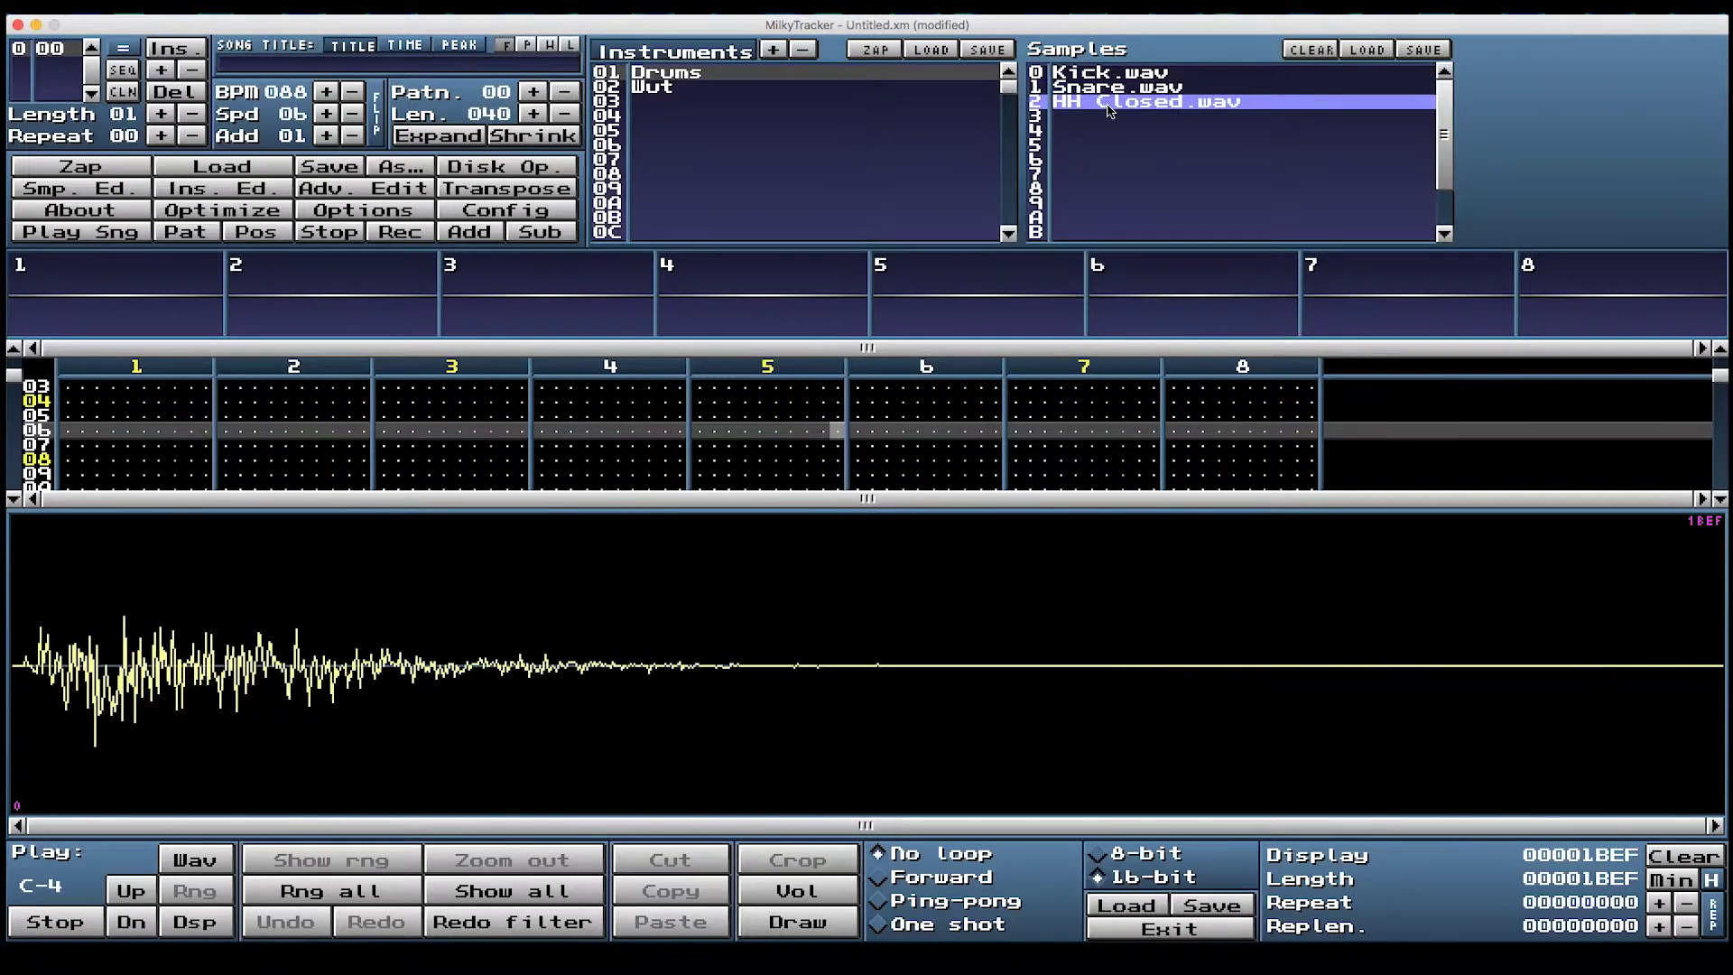
{"action": "left_click", "coordinate": [1118, 85]}
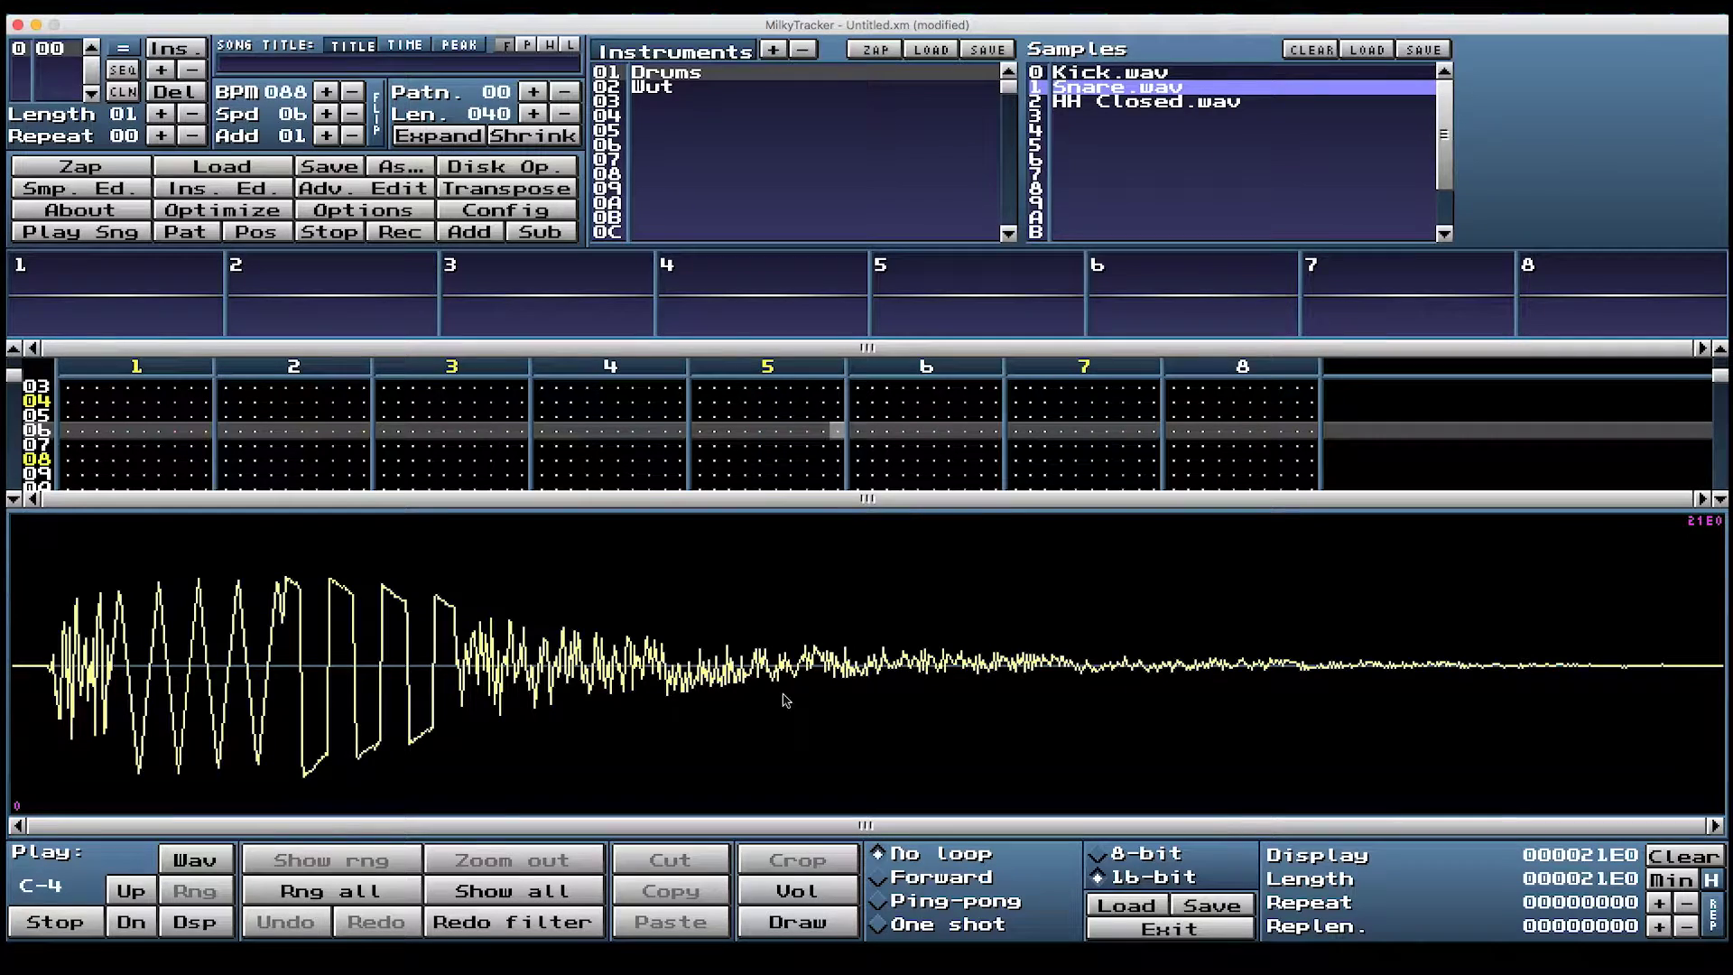
{"action": "left_click", "coordinate": [1722, 926]}
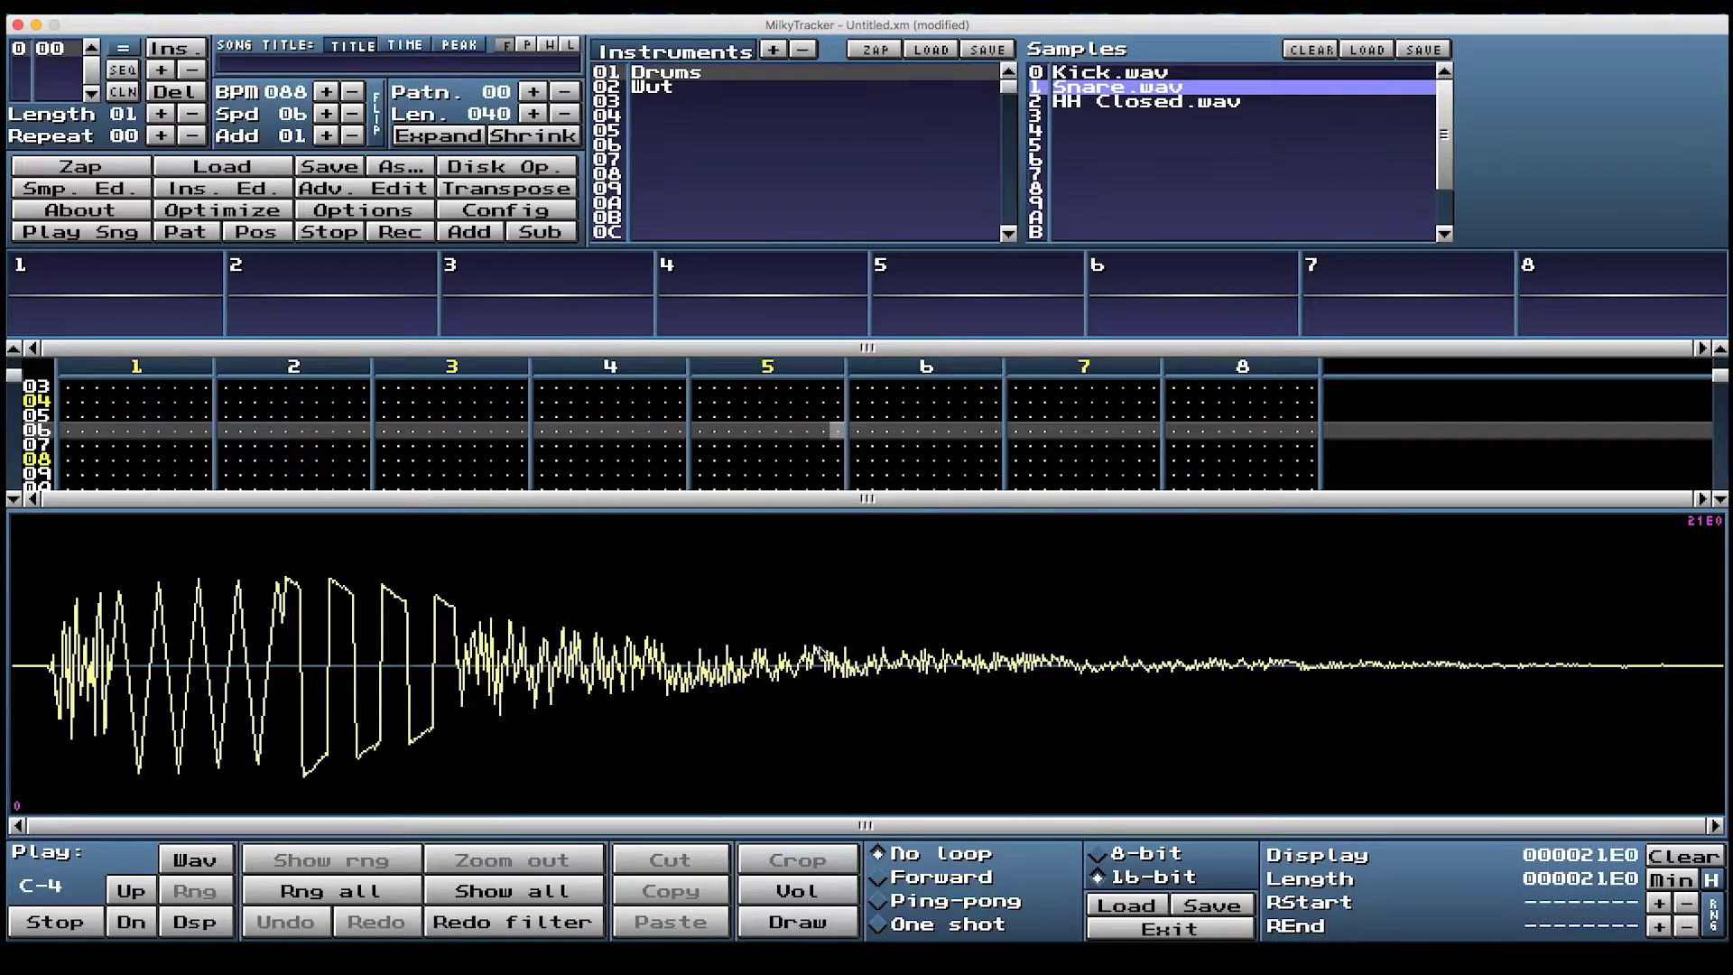
{"action": "left_click_drag", "start_coordinate": [832, 650], "coordinate": [893, 645]}
{"action": "left_click_drag", "start_coordinate": [348, 618], "coordinate": [344, 619]}
{"action": "left_click_drag", "start_coordinate": [49, 670], "coordinate": [10, 670]}
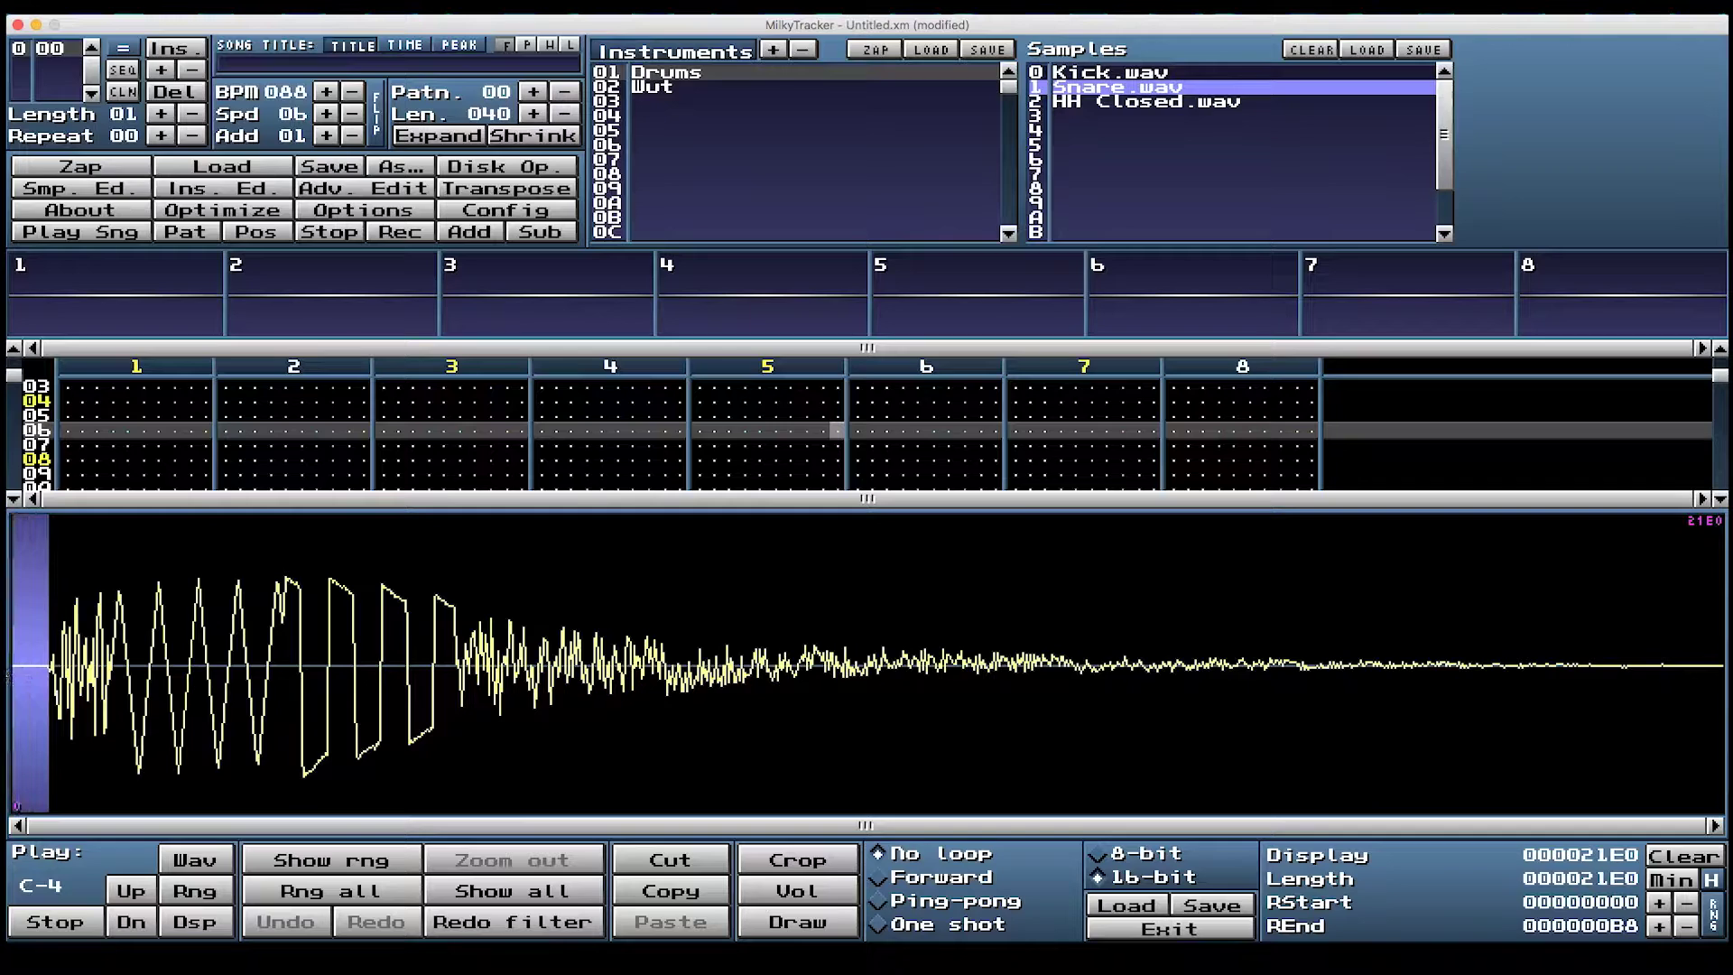
Cycle the position display through hex and decimal until it reads in milliseconds
{"action": "left_click", "coordinate": [1713, 880]}
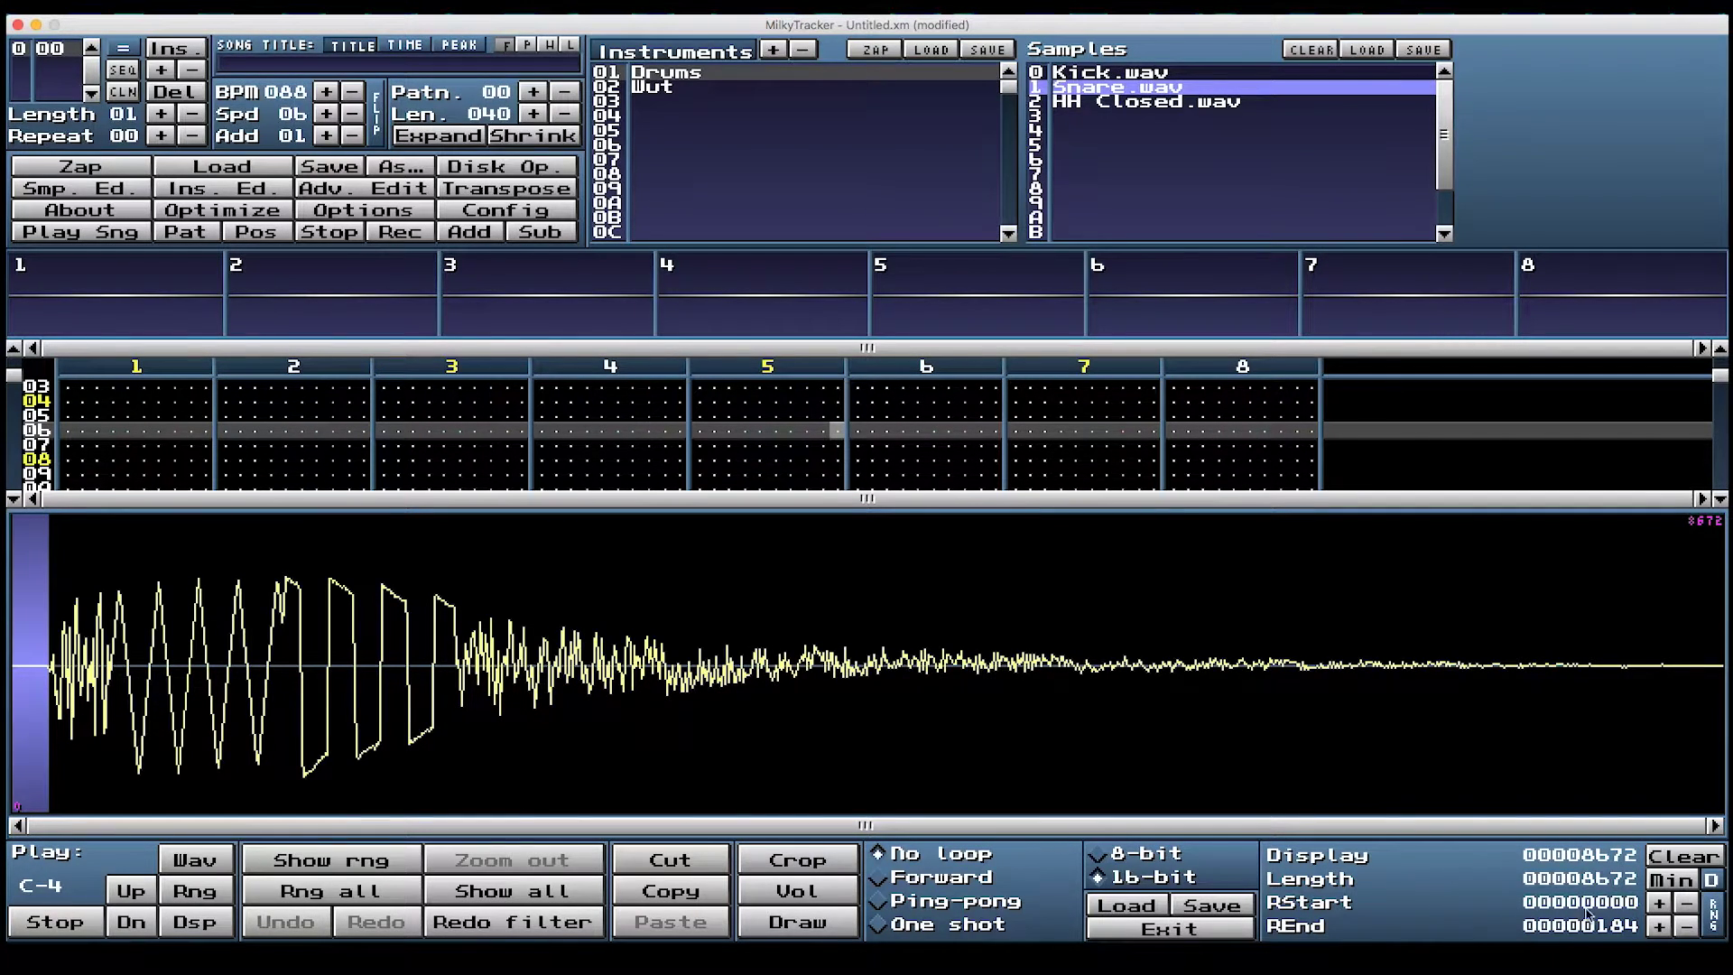
{"action": "left_click", "coordinate": [1713, 880]}
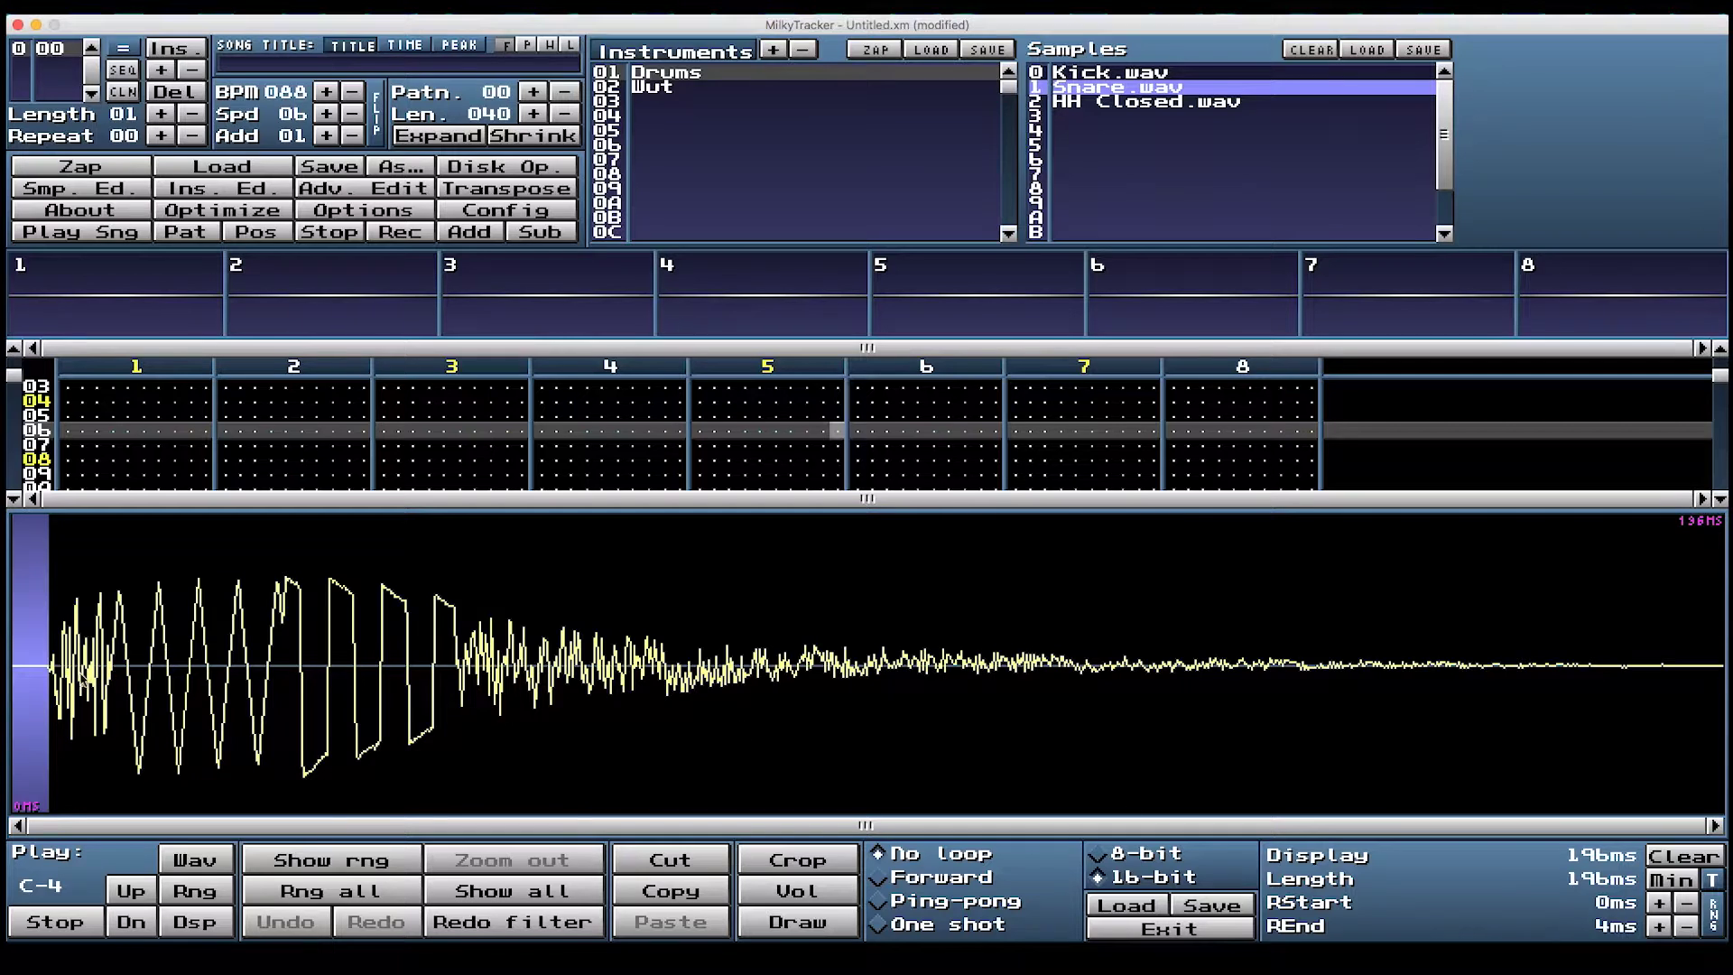
{"action": "left_click", "coordinate": [1712, 880]}
{"action": "left_click", "coordinate": [1712, 880]}
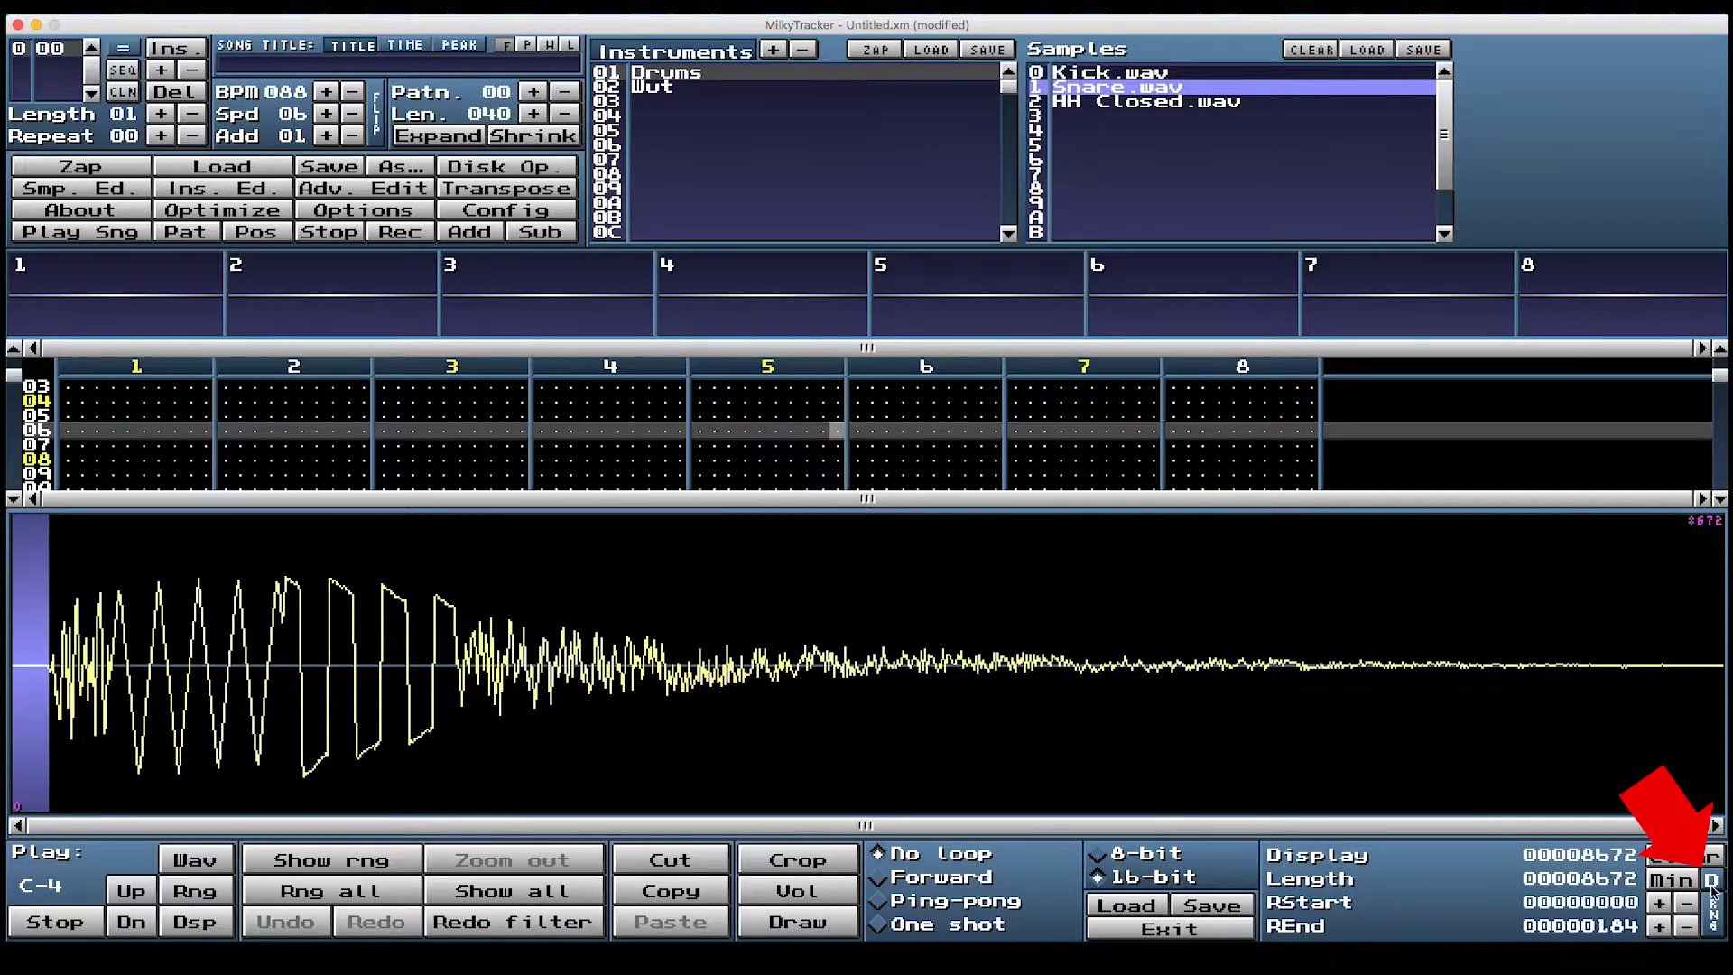
{"action": "left_click", "coordinate": [1712, 880]}
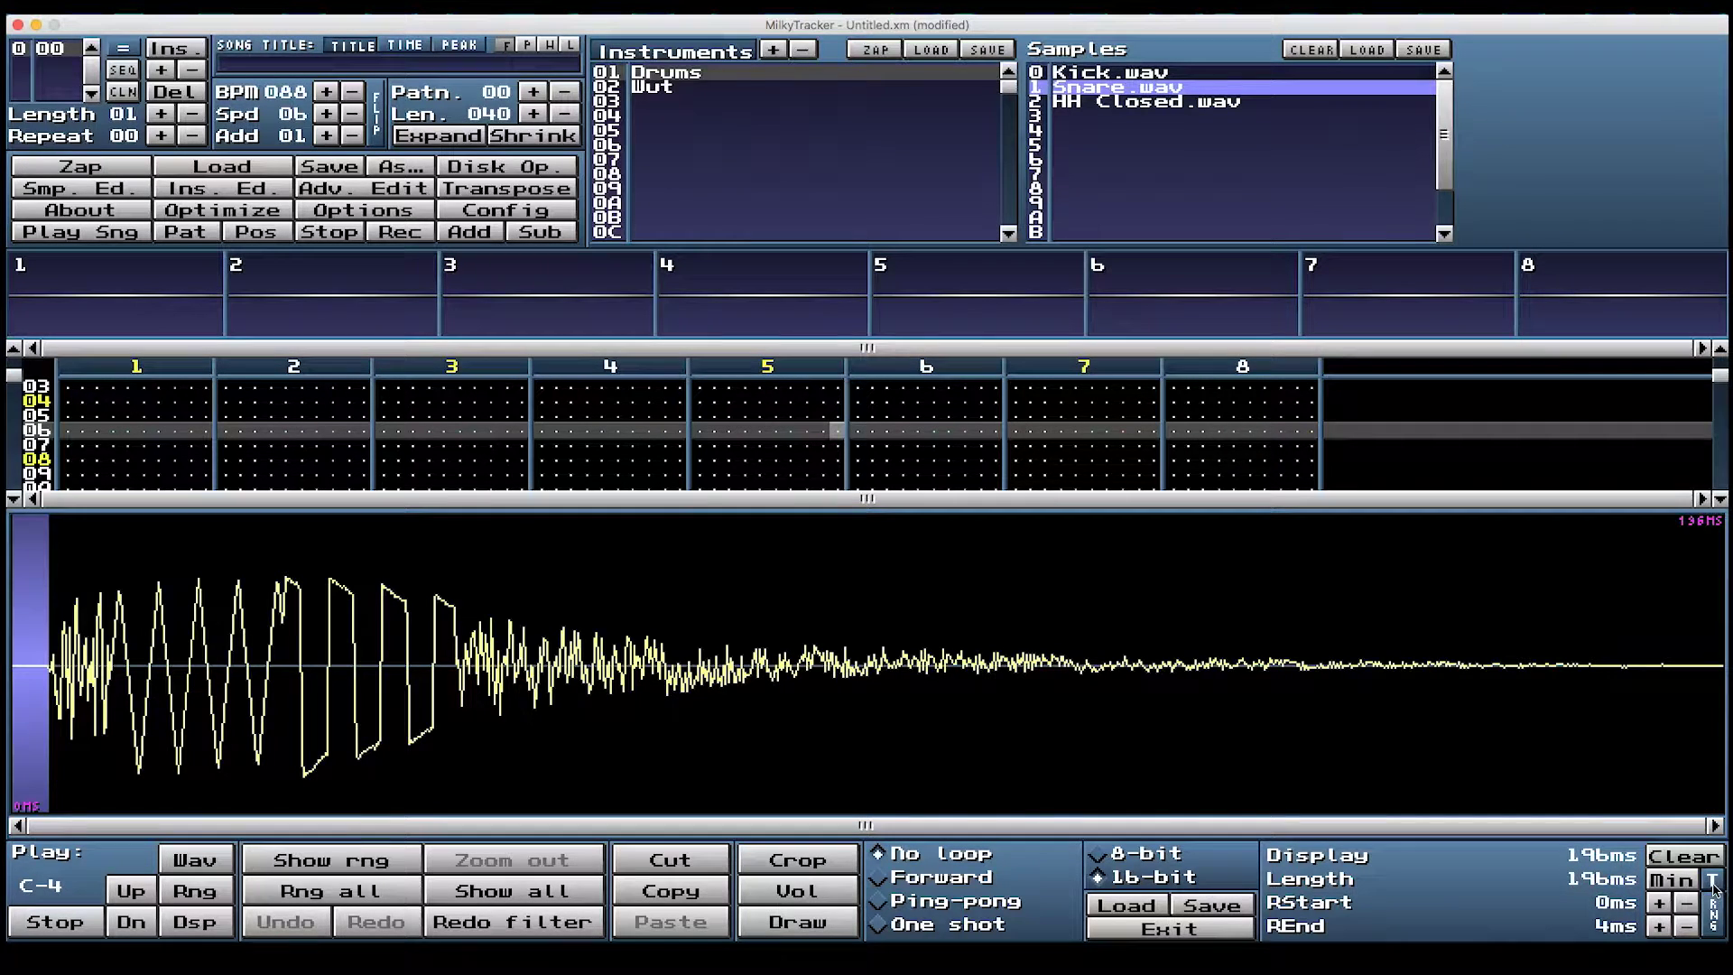
Select the whole Snare waveform with the range from 3 ms, undoing an accidental redraw
{"action": "left_click", "coordinate": [48, 675]}
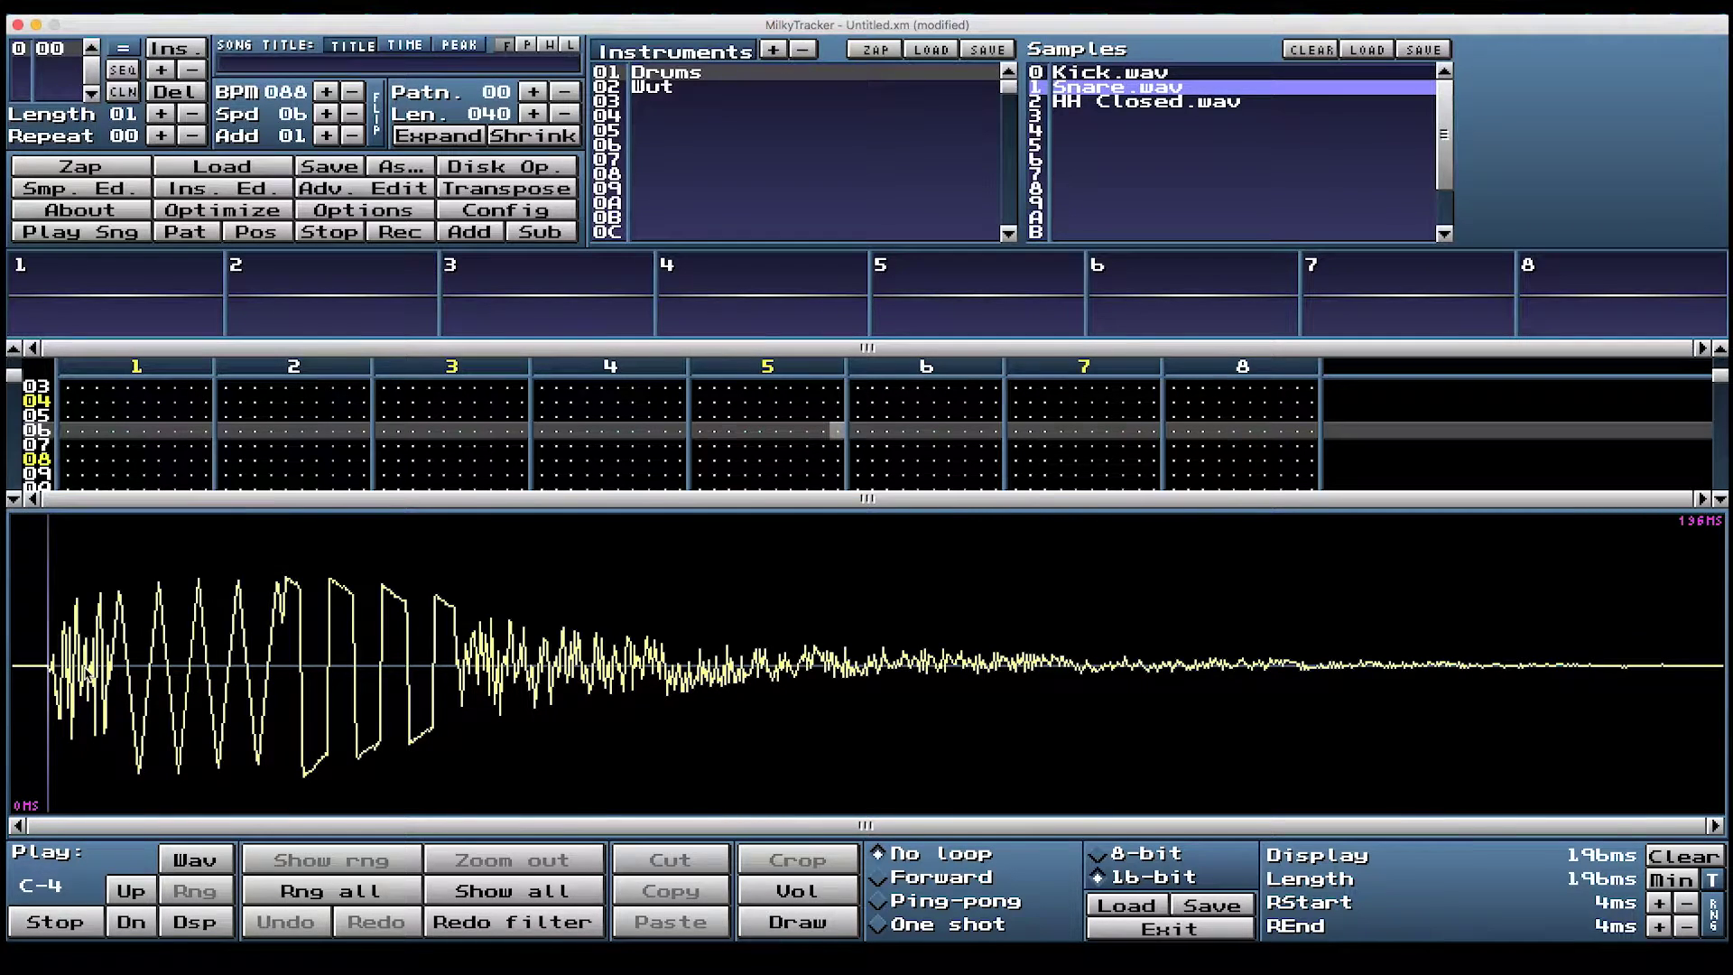
{"action": "left_click_drag", "start_coordinate": [45, 677], "coordinate": [1722, 672]}
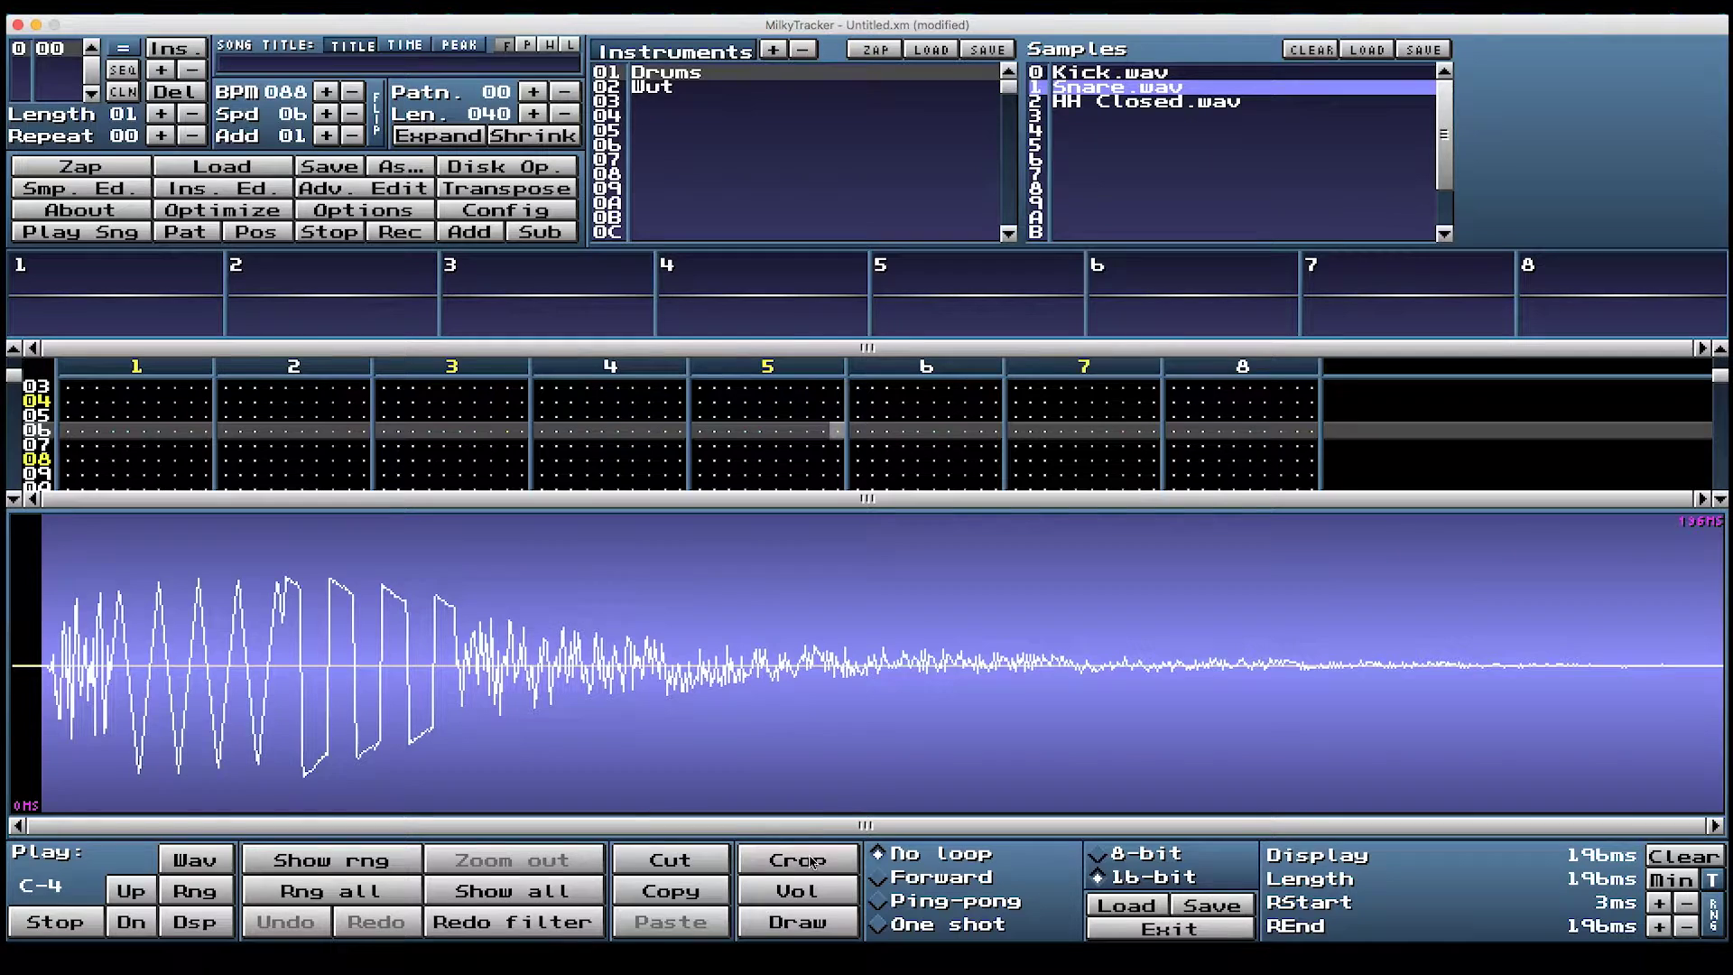
{"action": "left_click", "coordinate": [359, 891]}
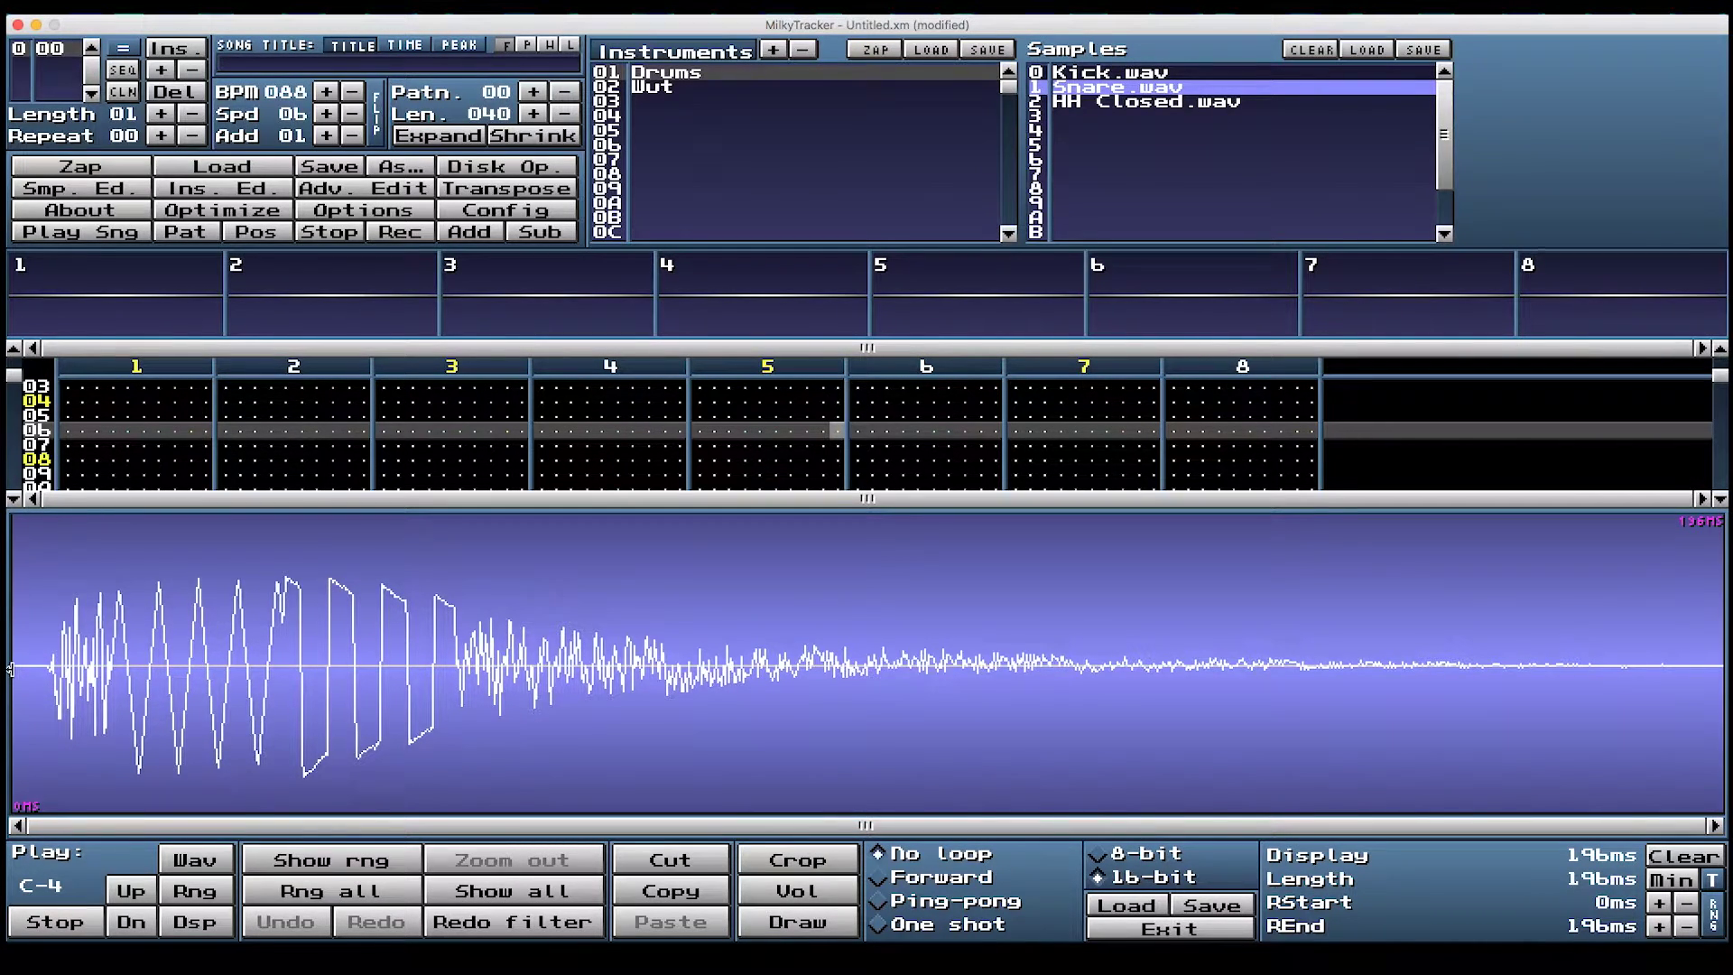
{"action": "left_click_drag", "start_coordinate": [11, 669], "coordinate": [44, 669]}
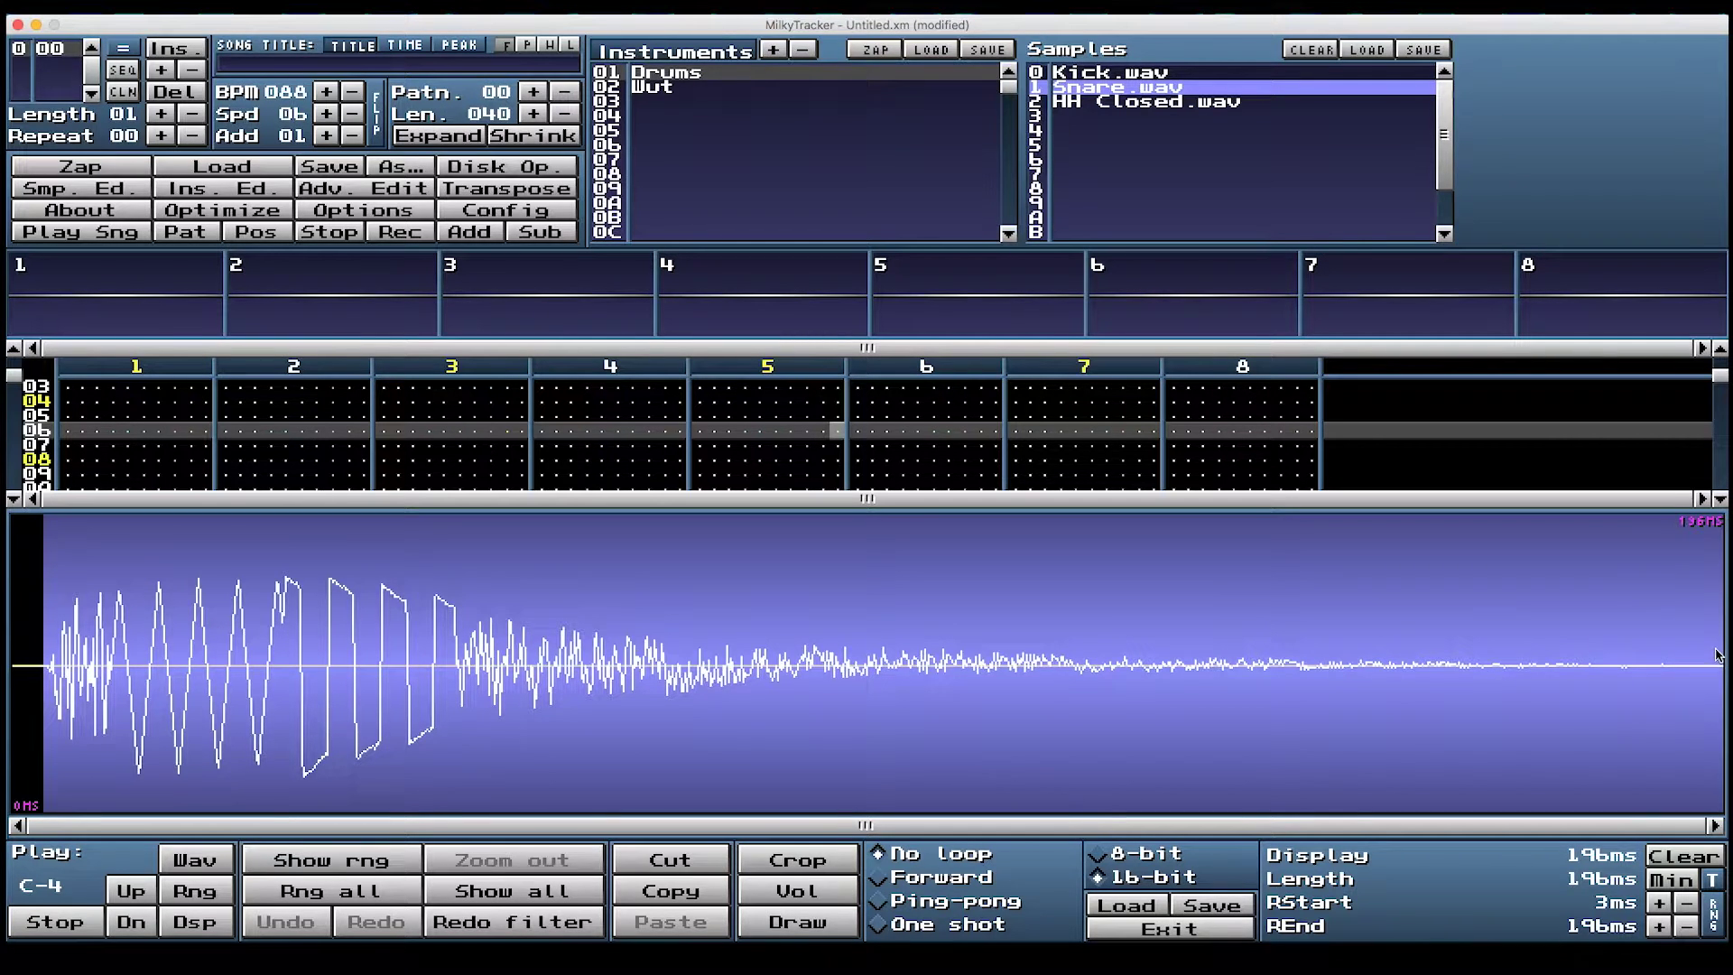
{"action": "left_click_drag", "start_coordinate": [1721, 649], "coordinate": [1571, 668]}
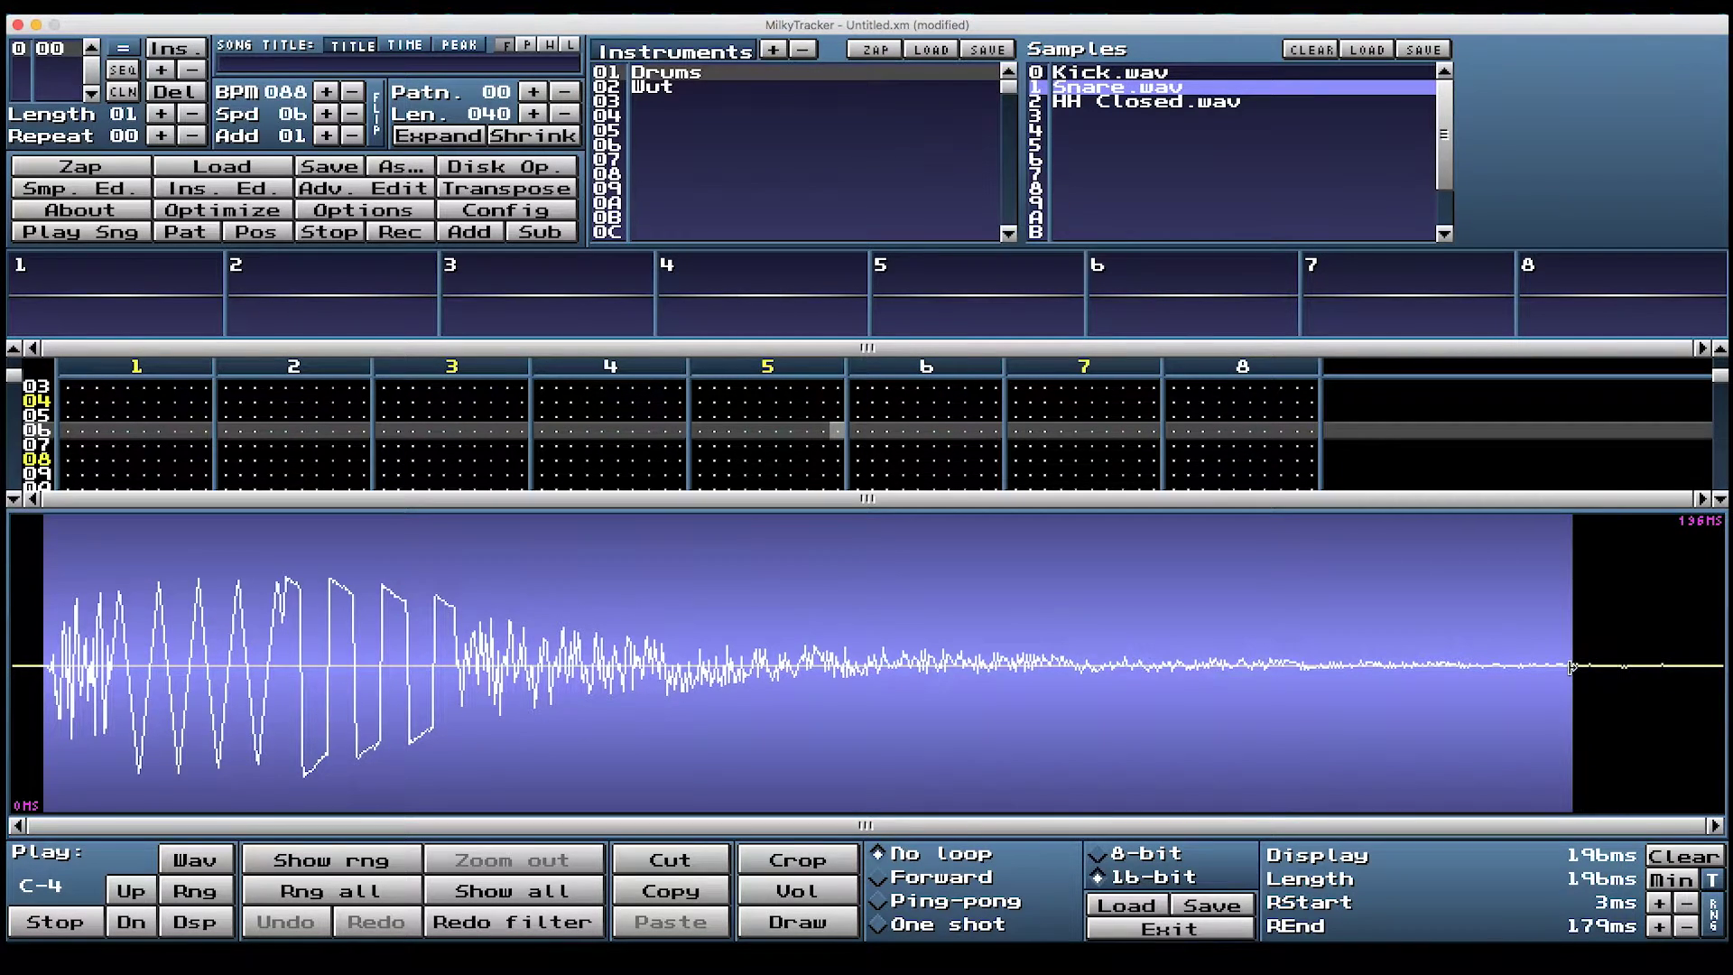
{"action": "mouse_move", "coordinate": [642, 607]}
{"action": "left_mouse_down"}
{"action": "mouse_move", "coordinate": [743, 600]}
{"action": "mouse_move", "coordinate": [586, 611]}
{"action": "mouse_move", "coordinate": [718, 608]}
{"action": "mouse_move", "coordinate": [650, 605]}
{"action": "mouse_move", "coordinate": [666, 608]}
{"action": "mouse_move", "coordinate": [607, 634]}
{"action": "mouse_move", "coordinate": [695, 706]}
{"action": "mouse_move", "coordinate": [939, 602]}
{"action": "mouse_move", "coordinate": [1206, 722]}
{"action": "mouse_move", "coordinate": [1461, 605]}
{"action": "mouse_move", "coordinate": [1473, 578]}
{"action": "left_mouse_up"}
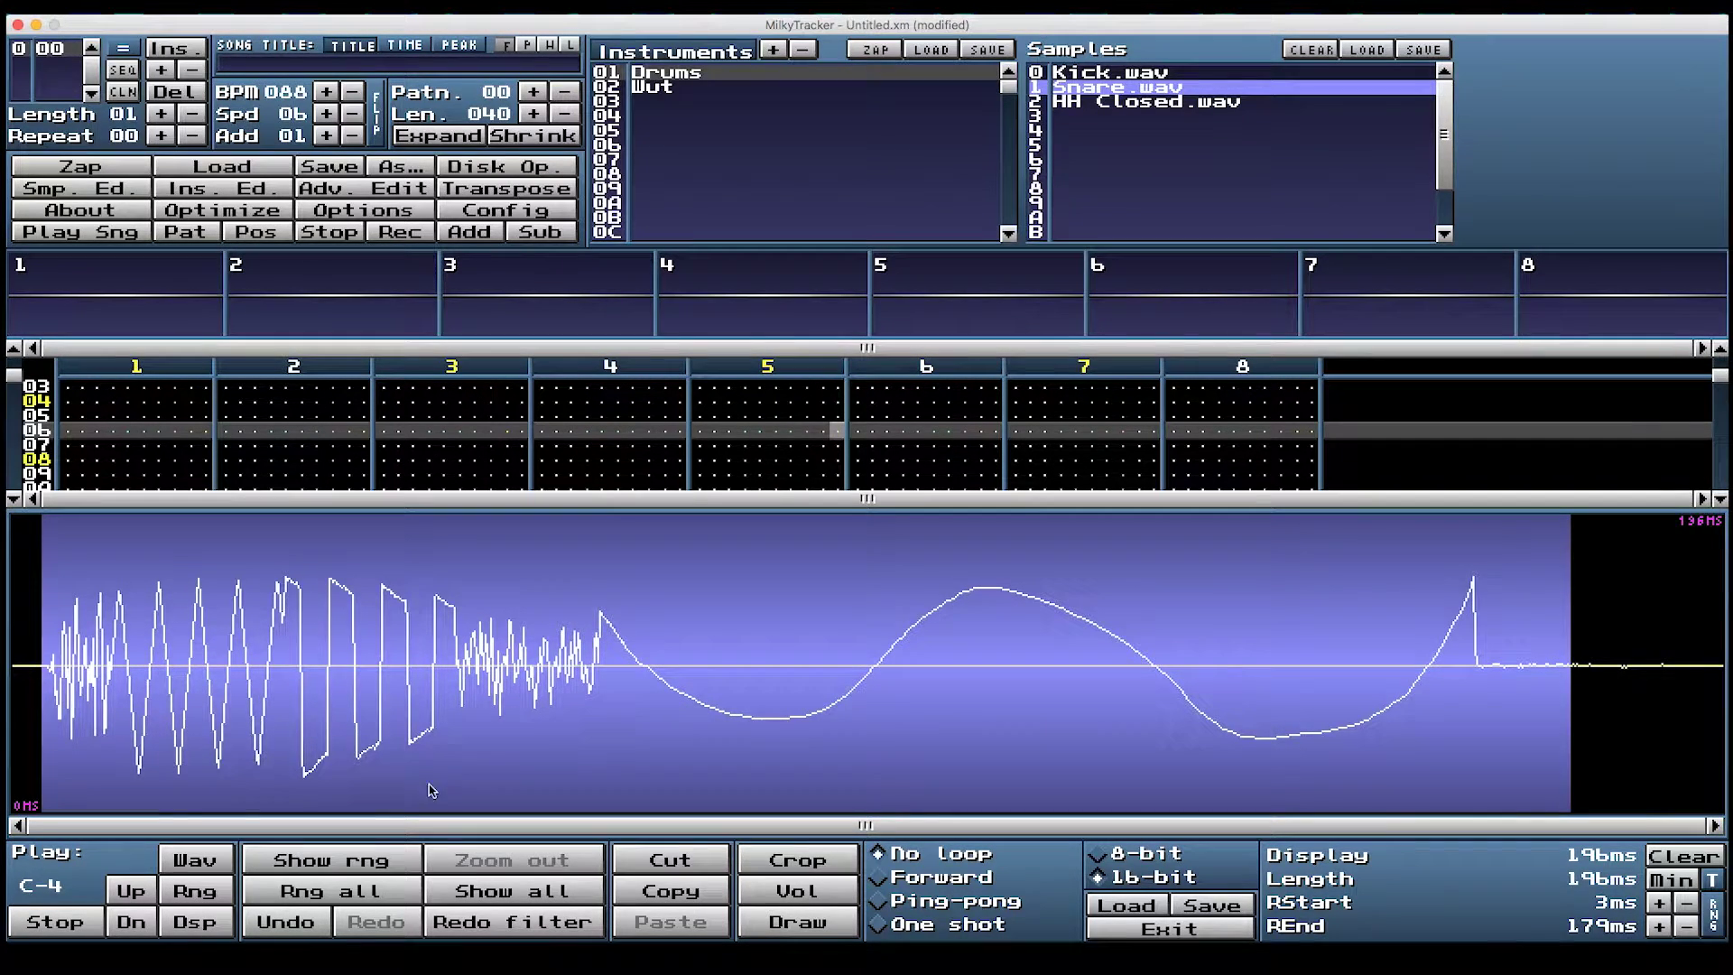
{"action": "left_click", "coordinate": [297, 921]}
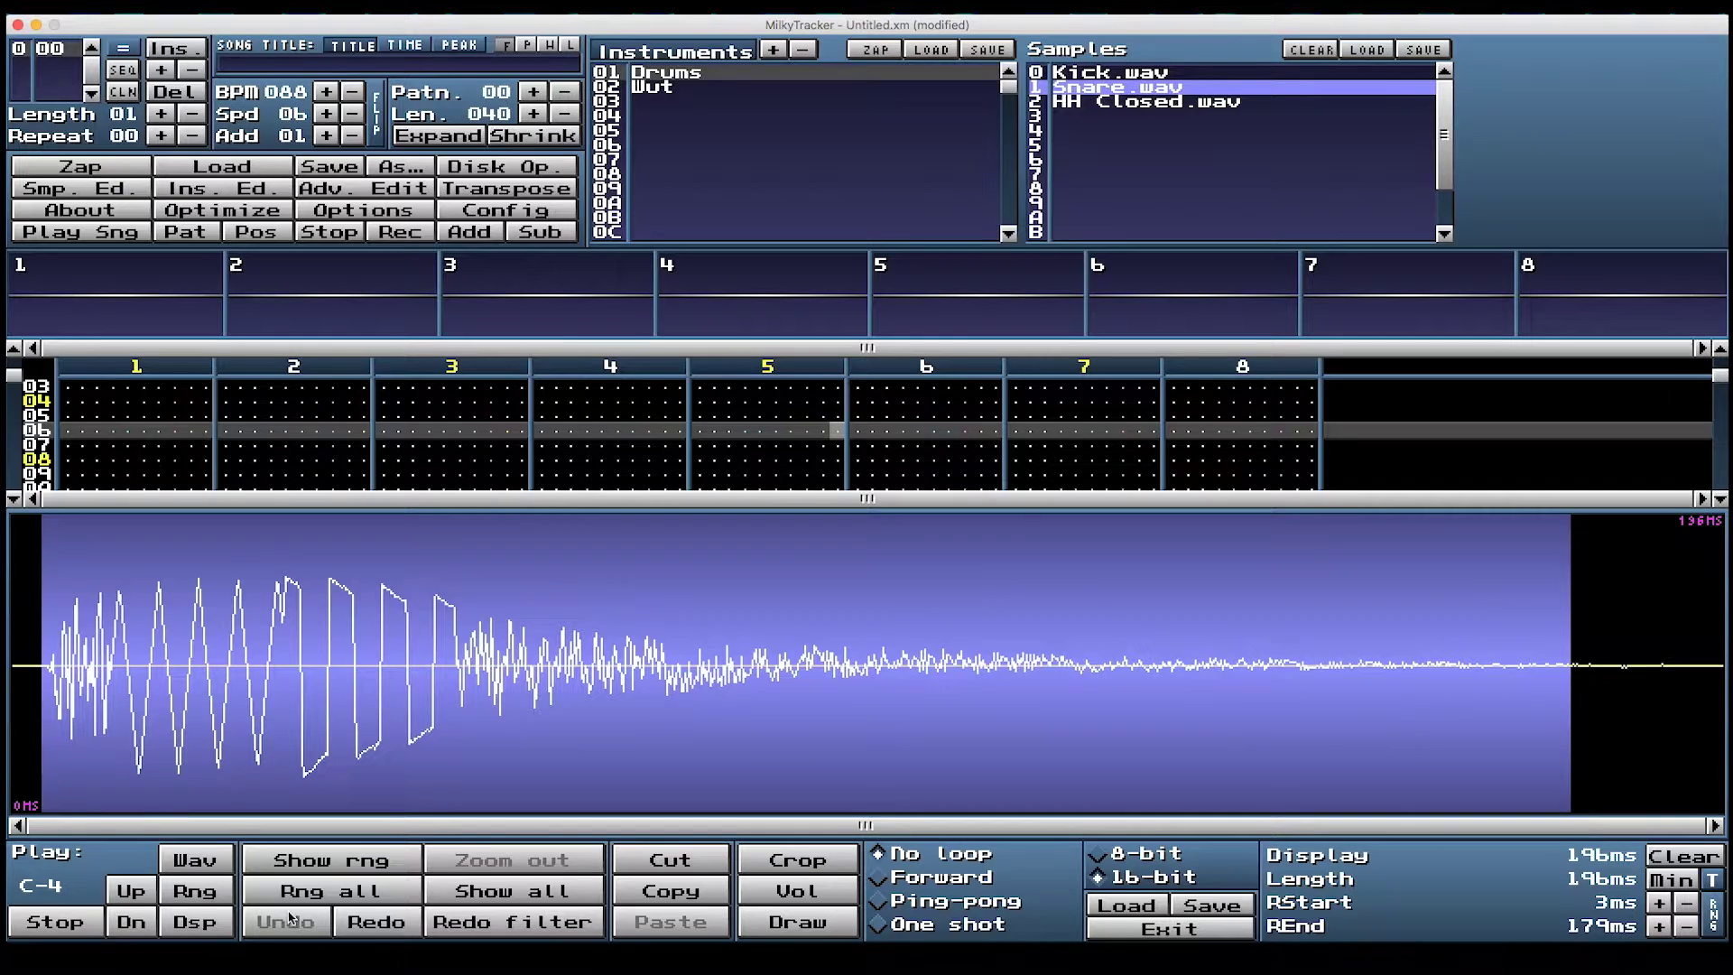
Reselect the whole waveform, start the range at 3 ms, and crop Snare to 192 ms
{"action": "left_click", "coordinate": [285, 892]}
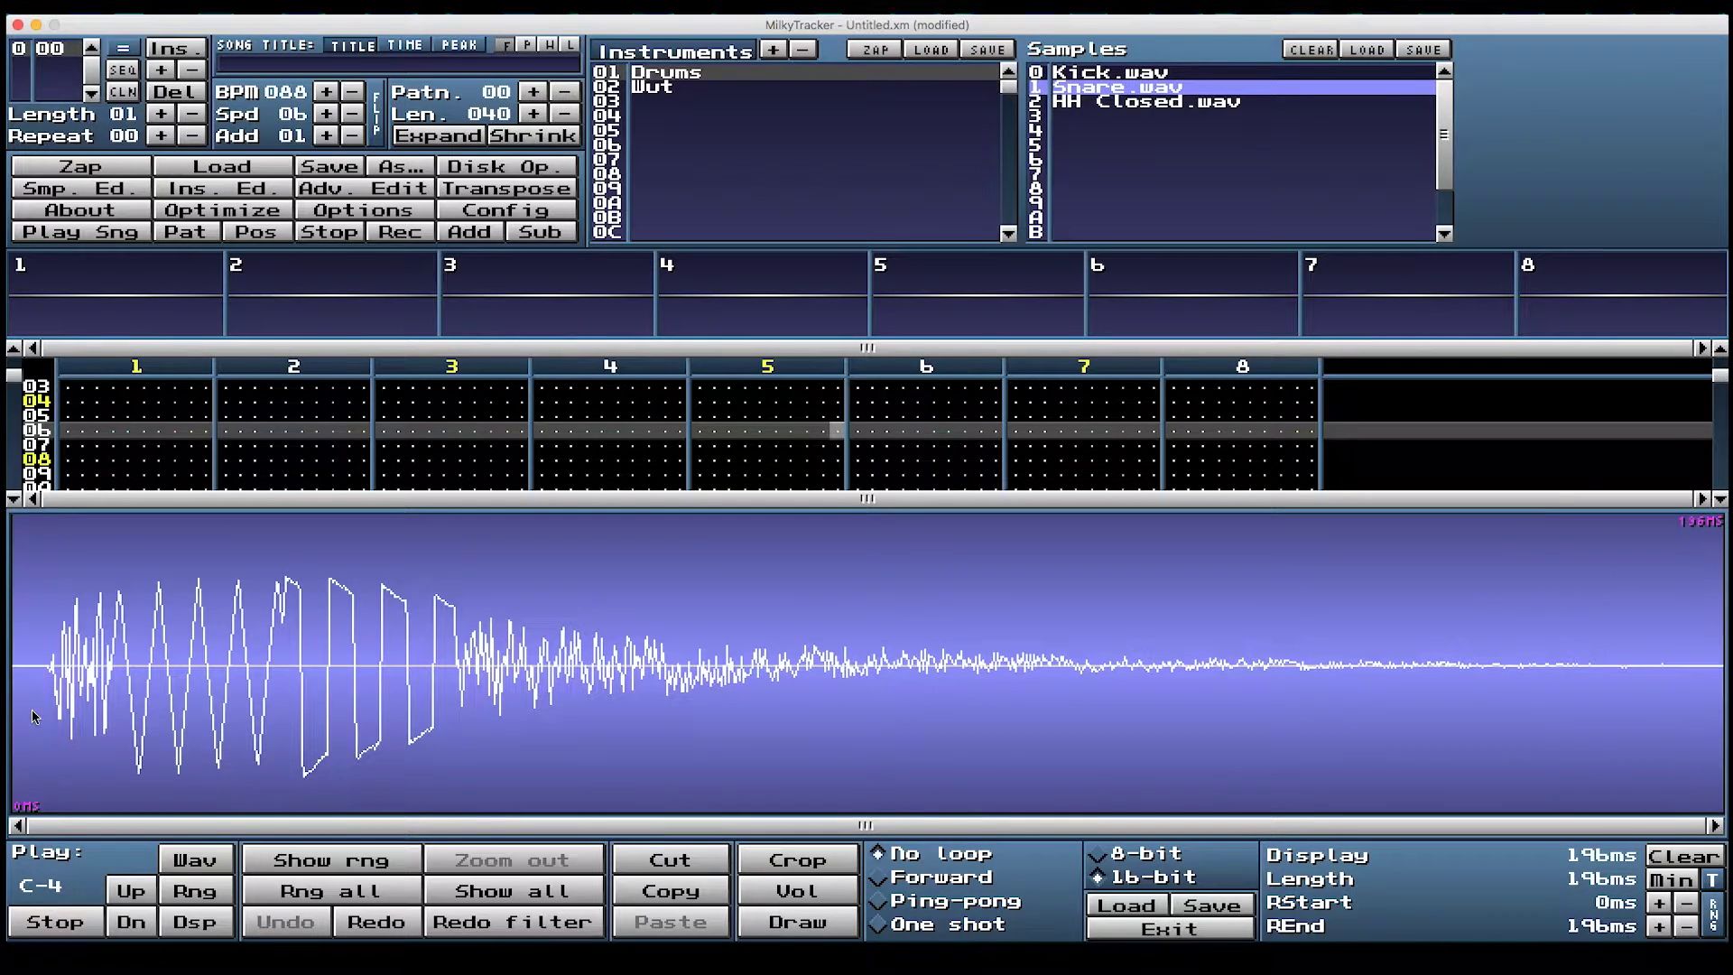
{"action": "left_click_drag", "start_coordinate": [13, 704], "coordinate": [44, 707]}
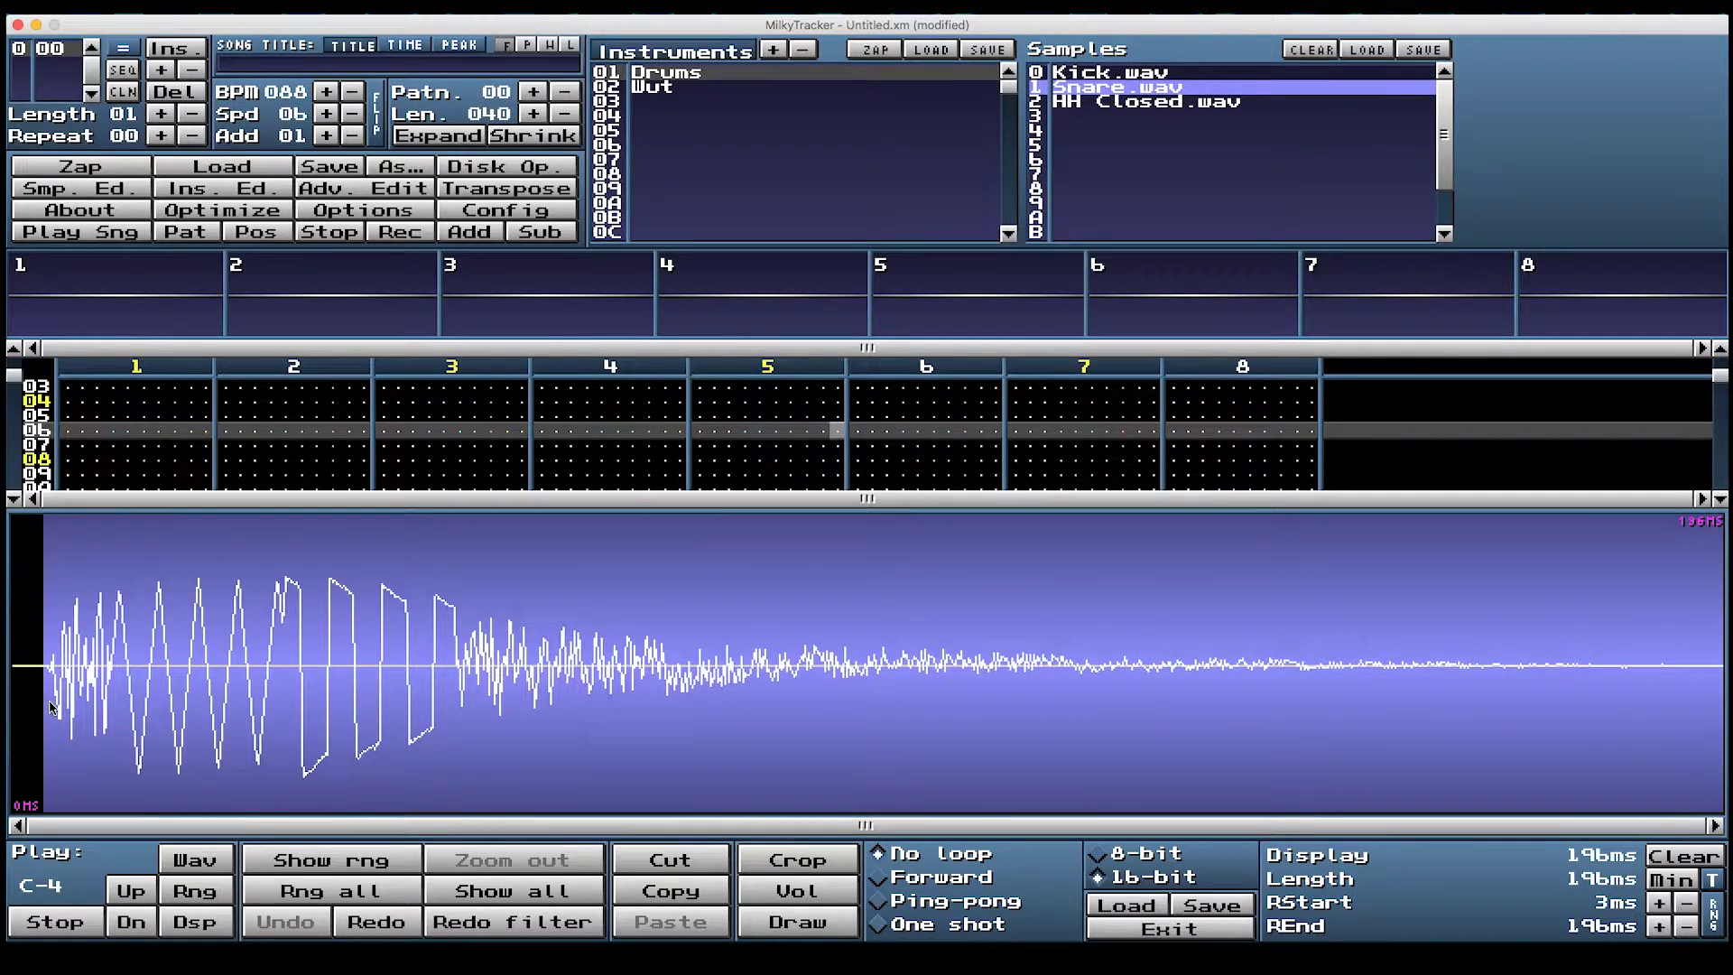
{"action": "left_click", "coordinate": [791, 863]}
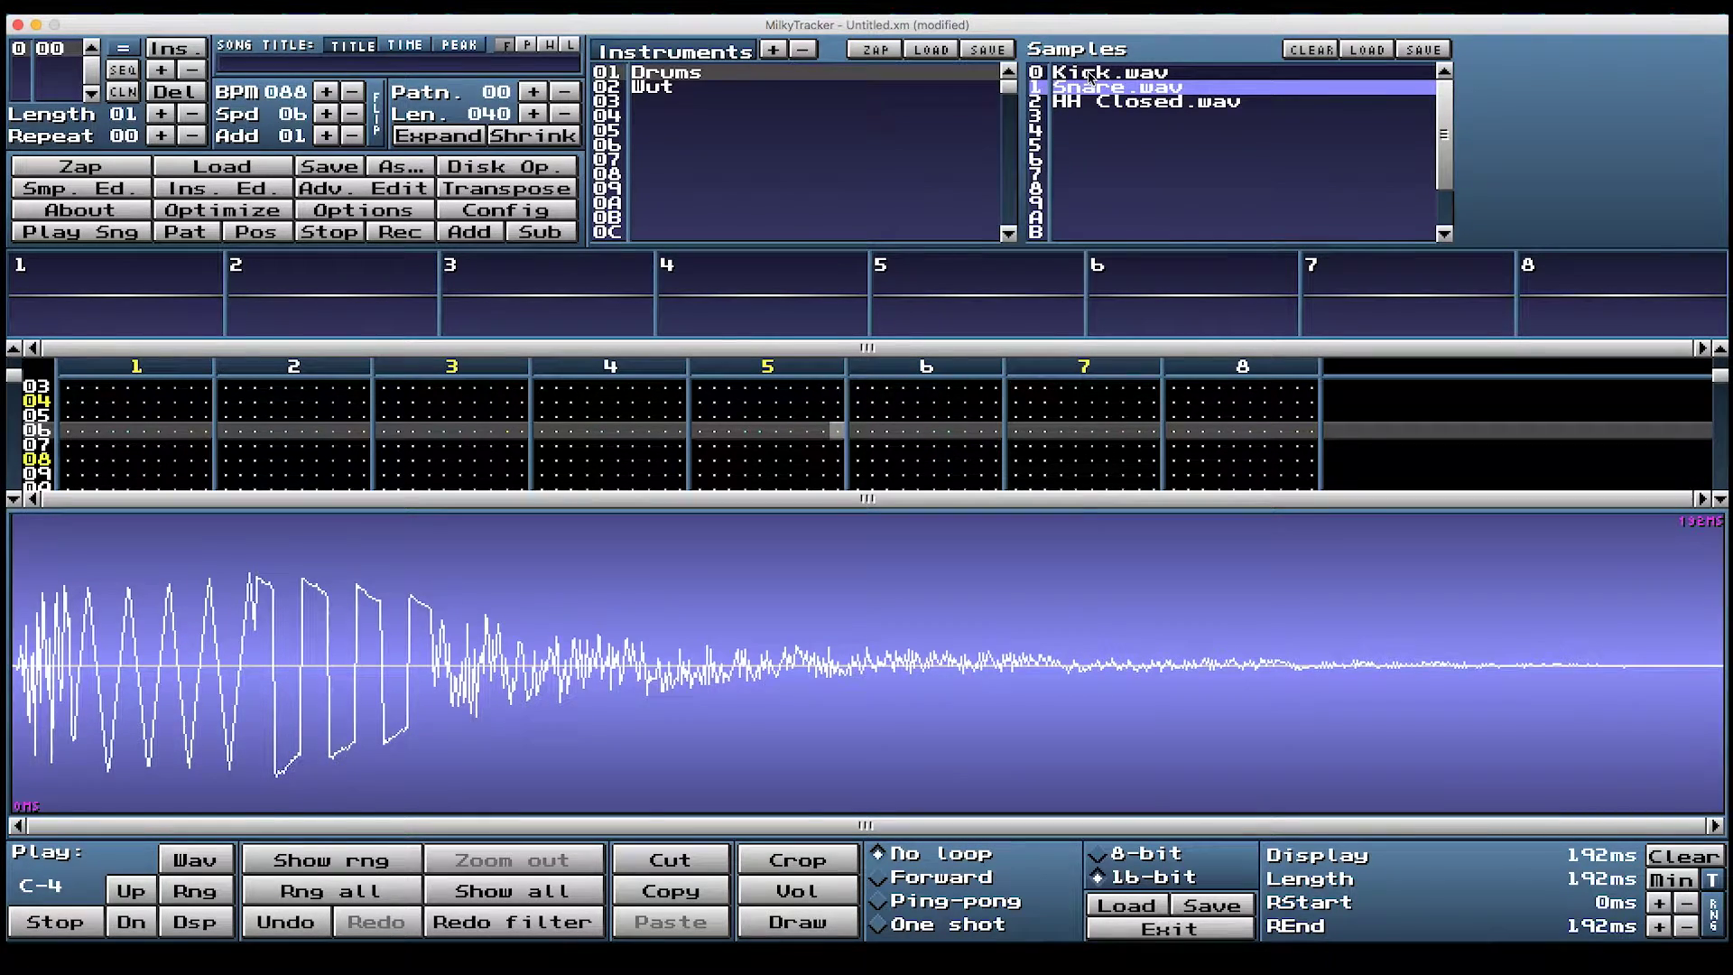
Open the Drums instrument editor and map Snare.wav to its own keyboard note
{"action": "left_click", "coordinate": [1090, 79]}
{"action": "key", "text": "ctrl+i"}
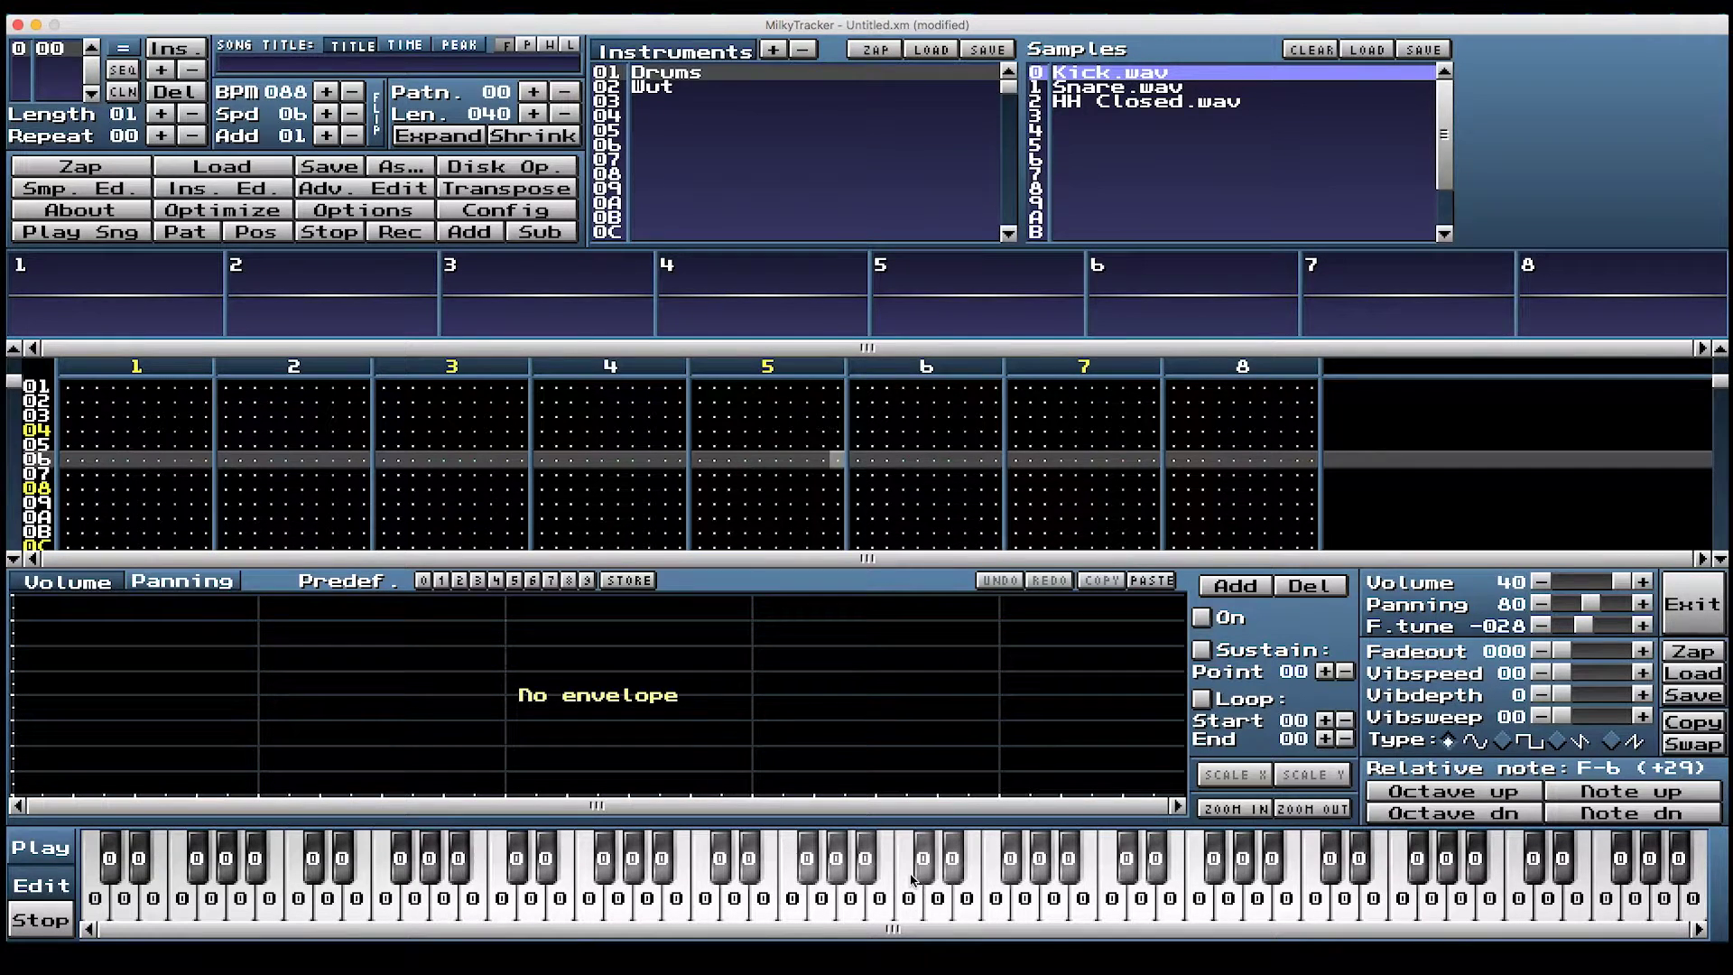
{"action": "left_click", "coordinate": [1101, 90]}
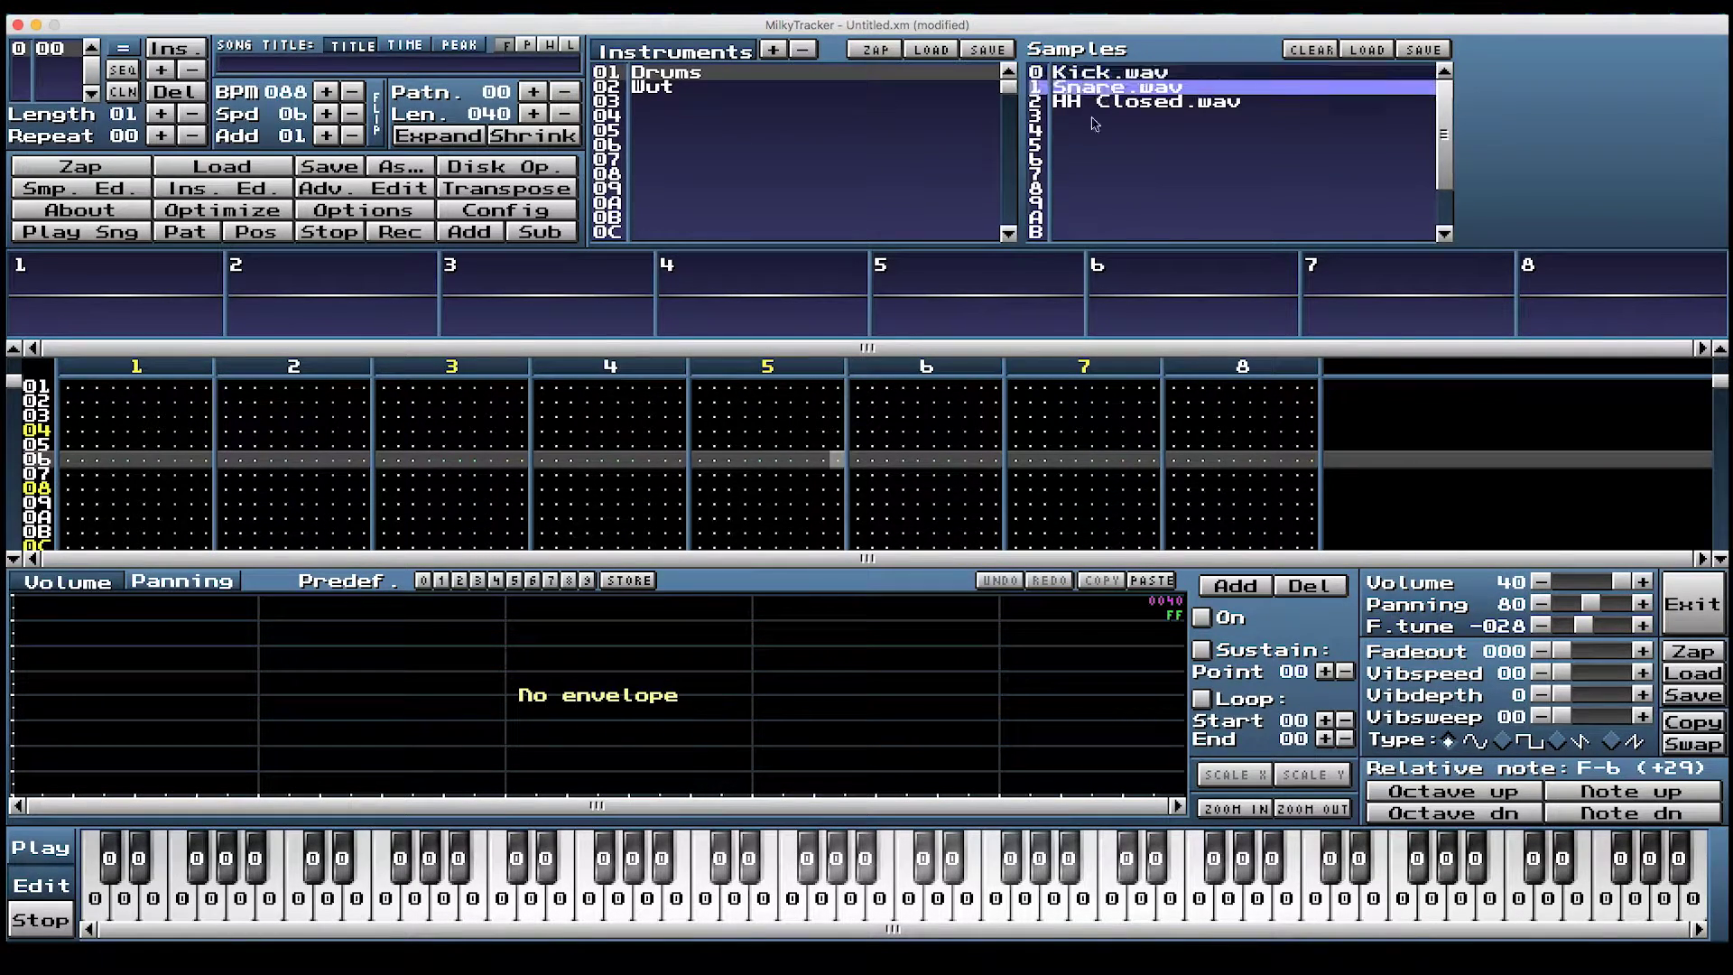
{"action": "left_click", "coordinate": [926, 865]}
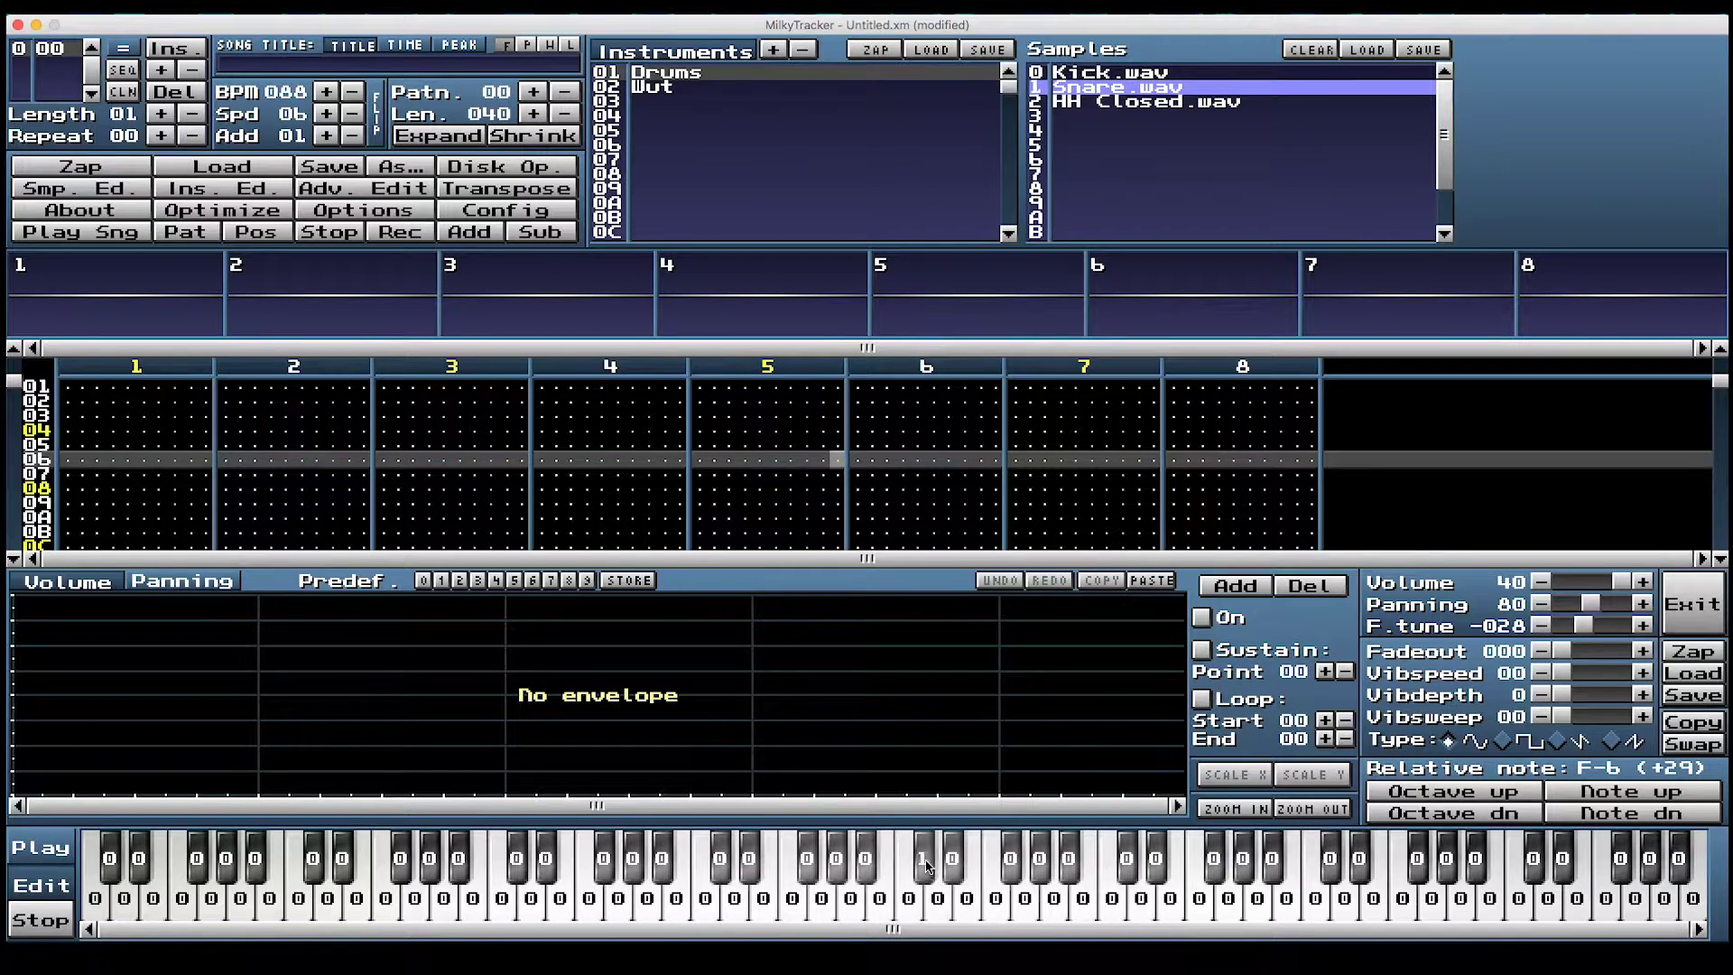
Map HH Closed.wav to its own key, lower its relative note to D#6, and select slot 3
{"action": "left_click", "coordinate": [1106, 102]}
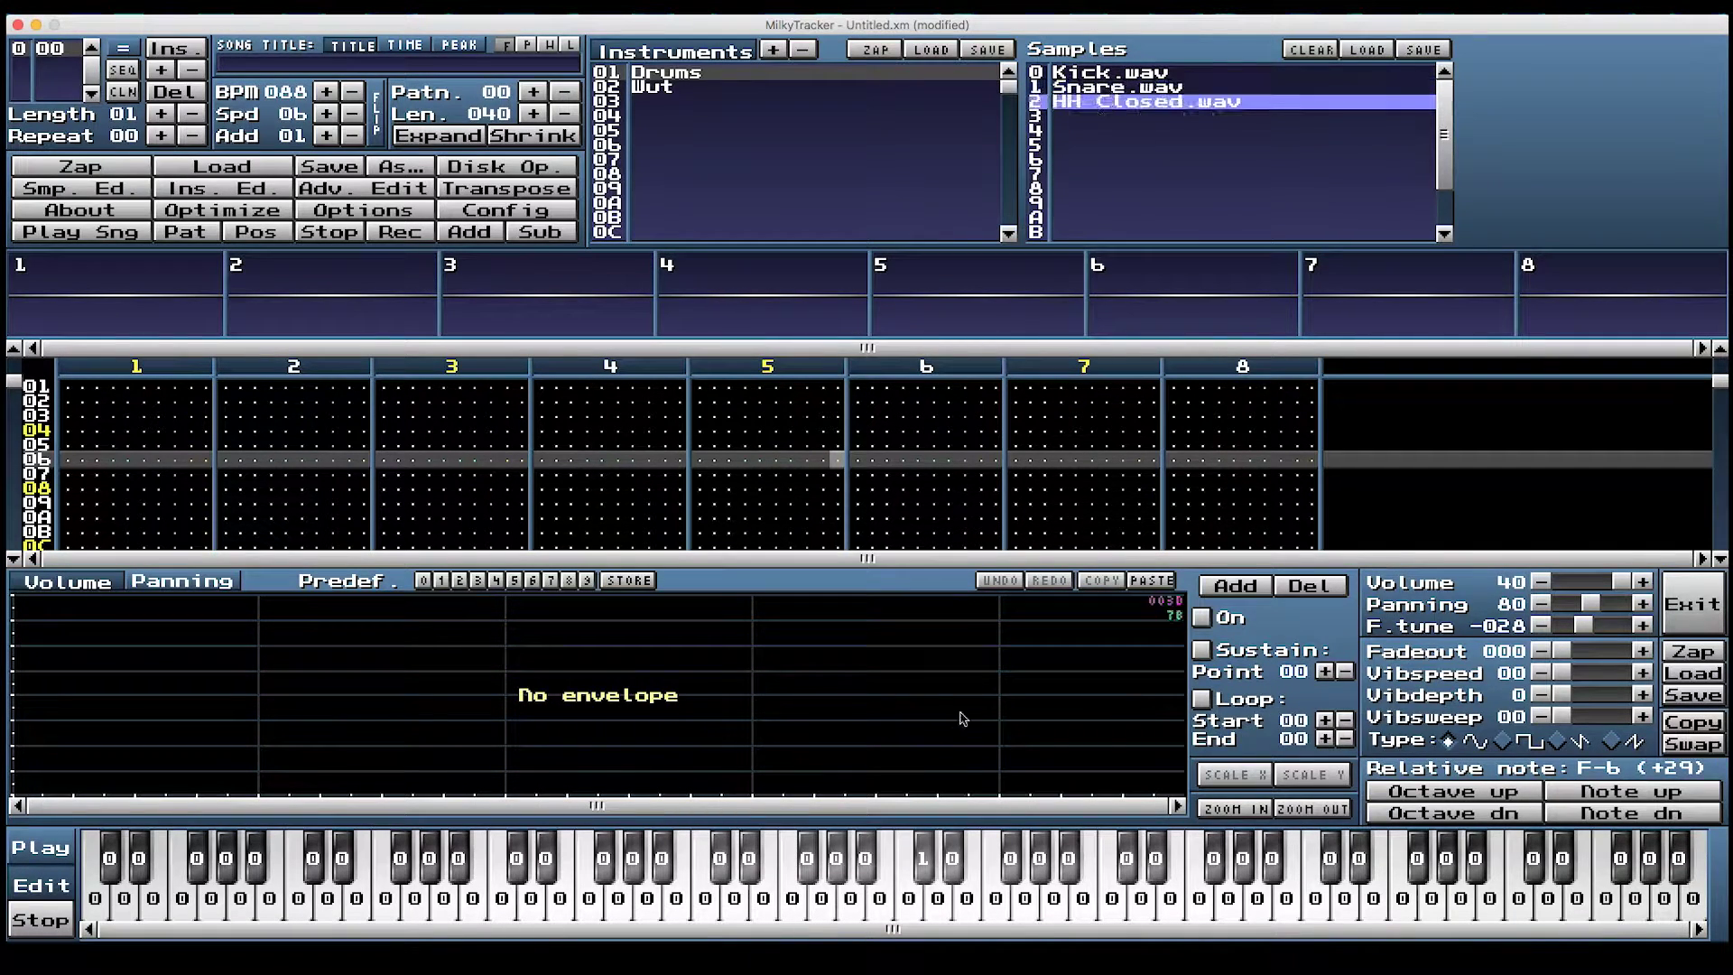
{"action": "left_click", "coordinate": [936, 900]}
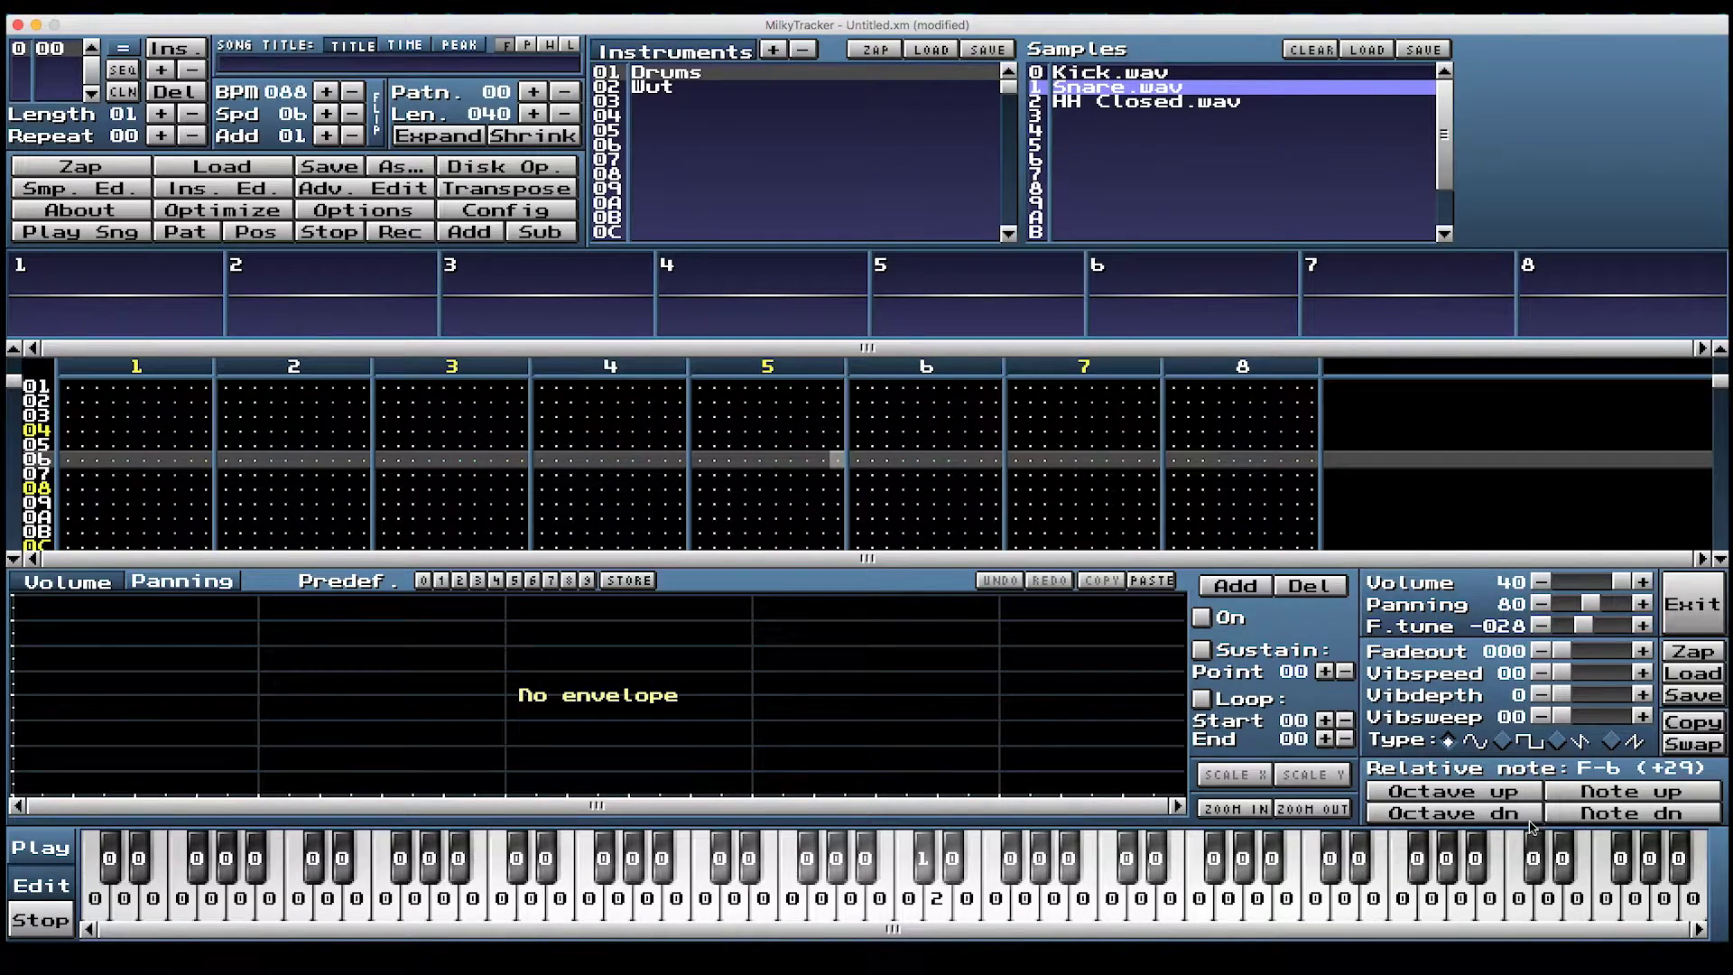
{"action": "left_click", "coordinate": [1621, 815]}
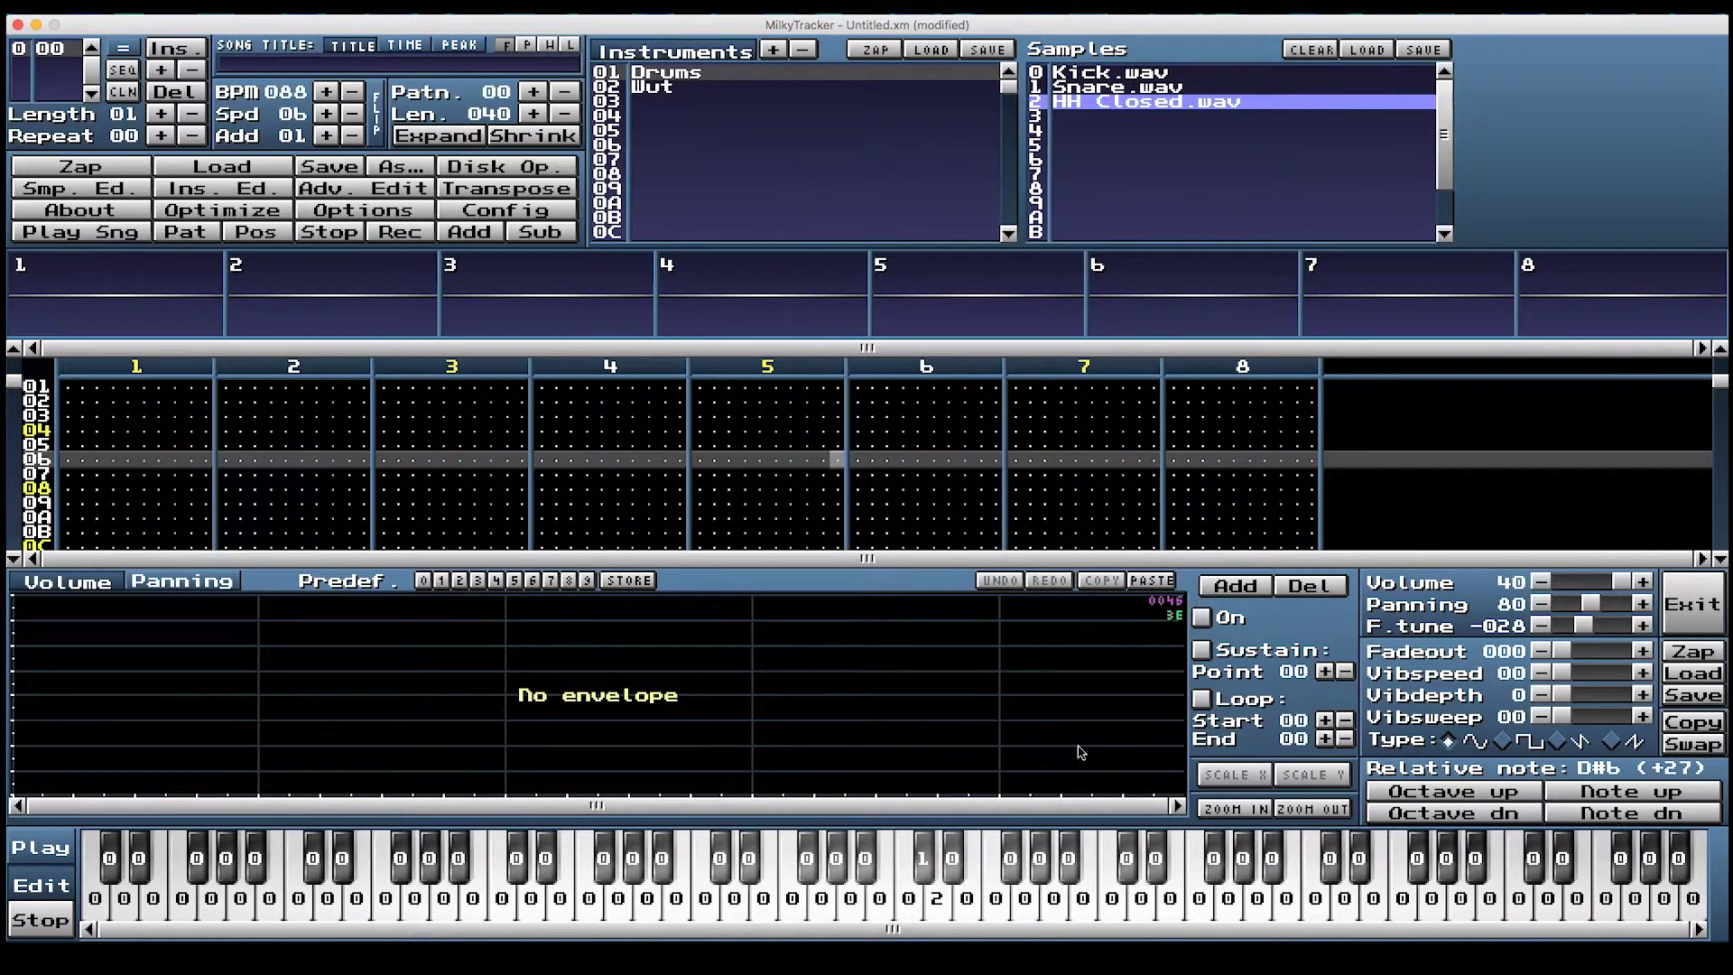
{"action": "left_click", "coordinate": [1094, 117]}
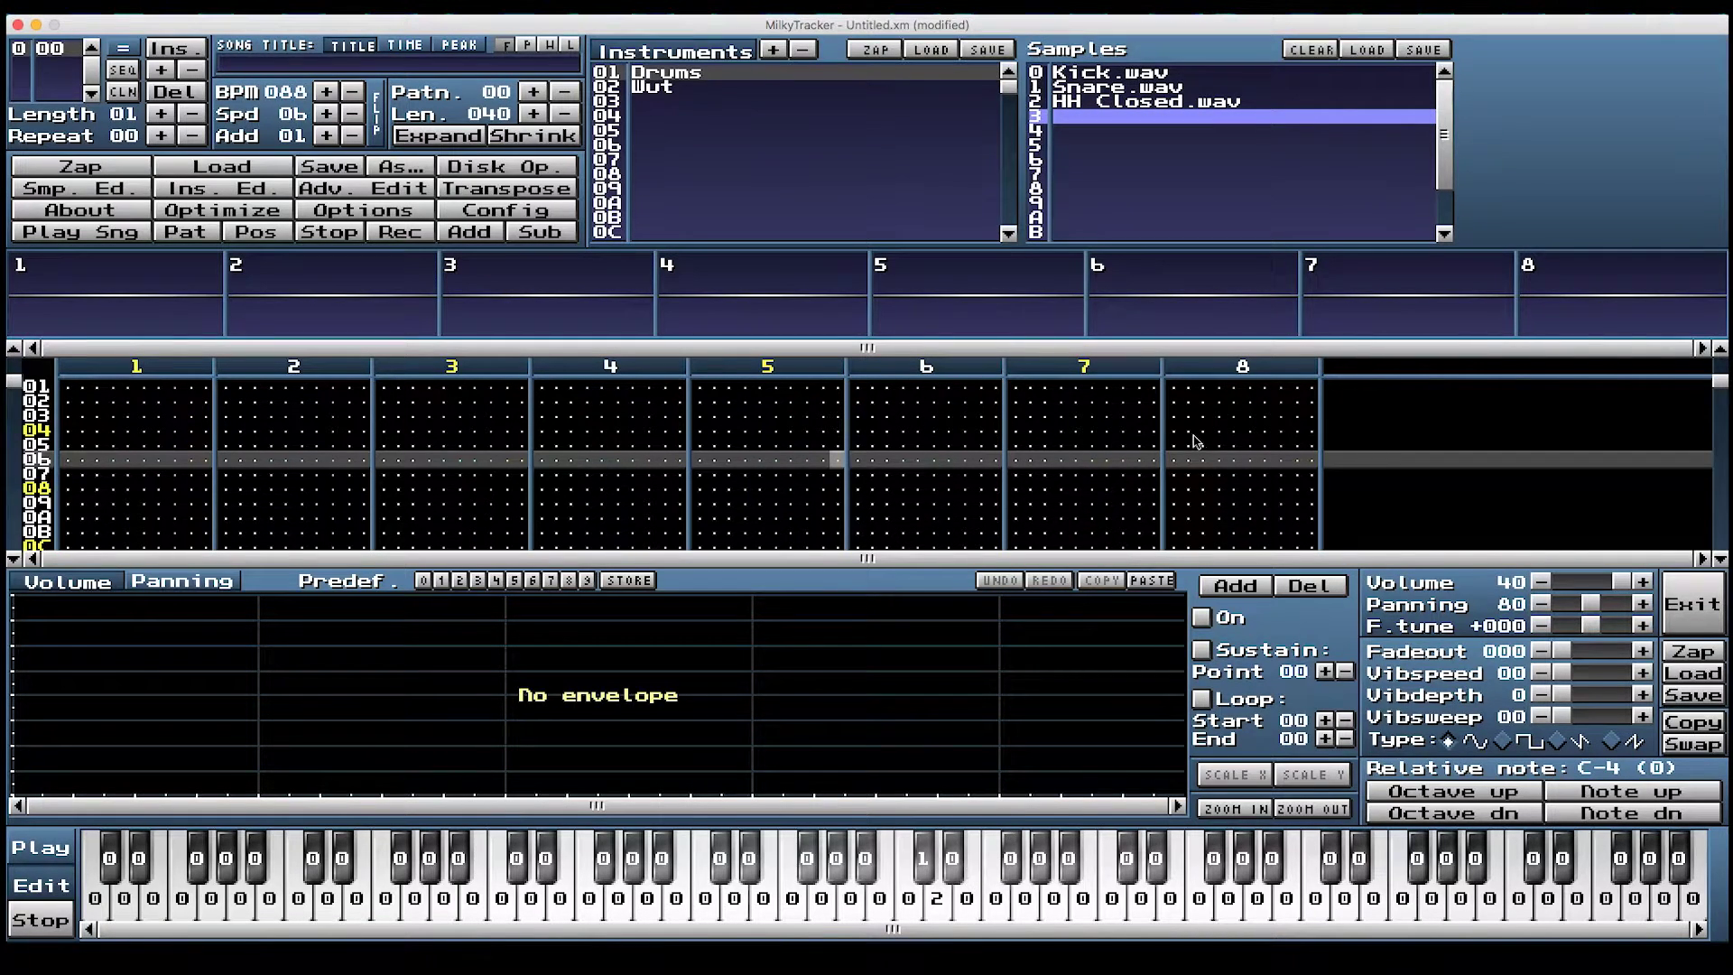
Map the keyboard notes above and below the drum keys to empty sample slot 3
{"action": "left_click_drag", "start_coordinate": [1023, 865], "coordinate": [1701, 867]}
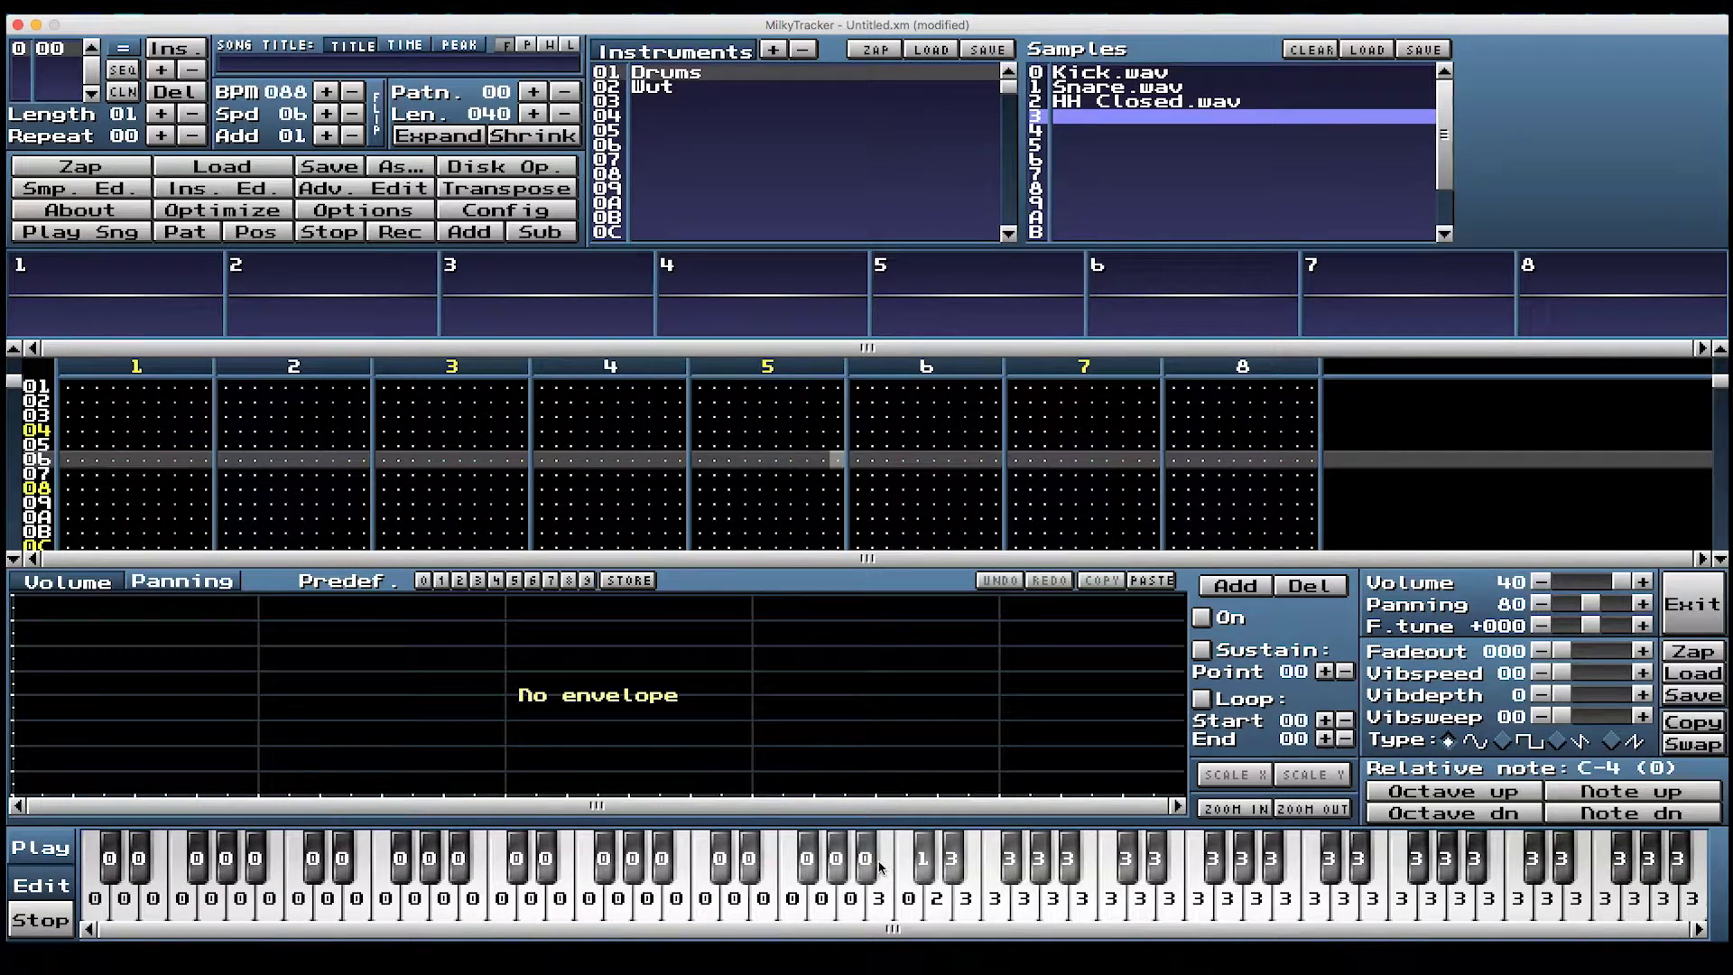
{"action": "left_click_drag", "start_coordinate": [880, 867], "coordinate": [104, 865]}
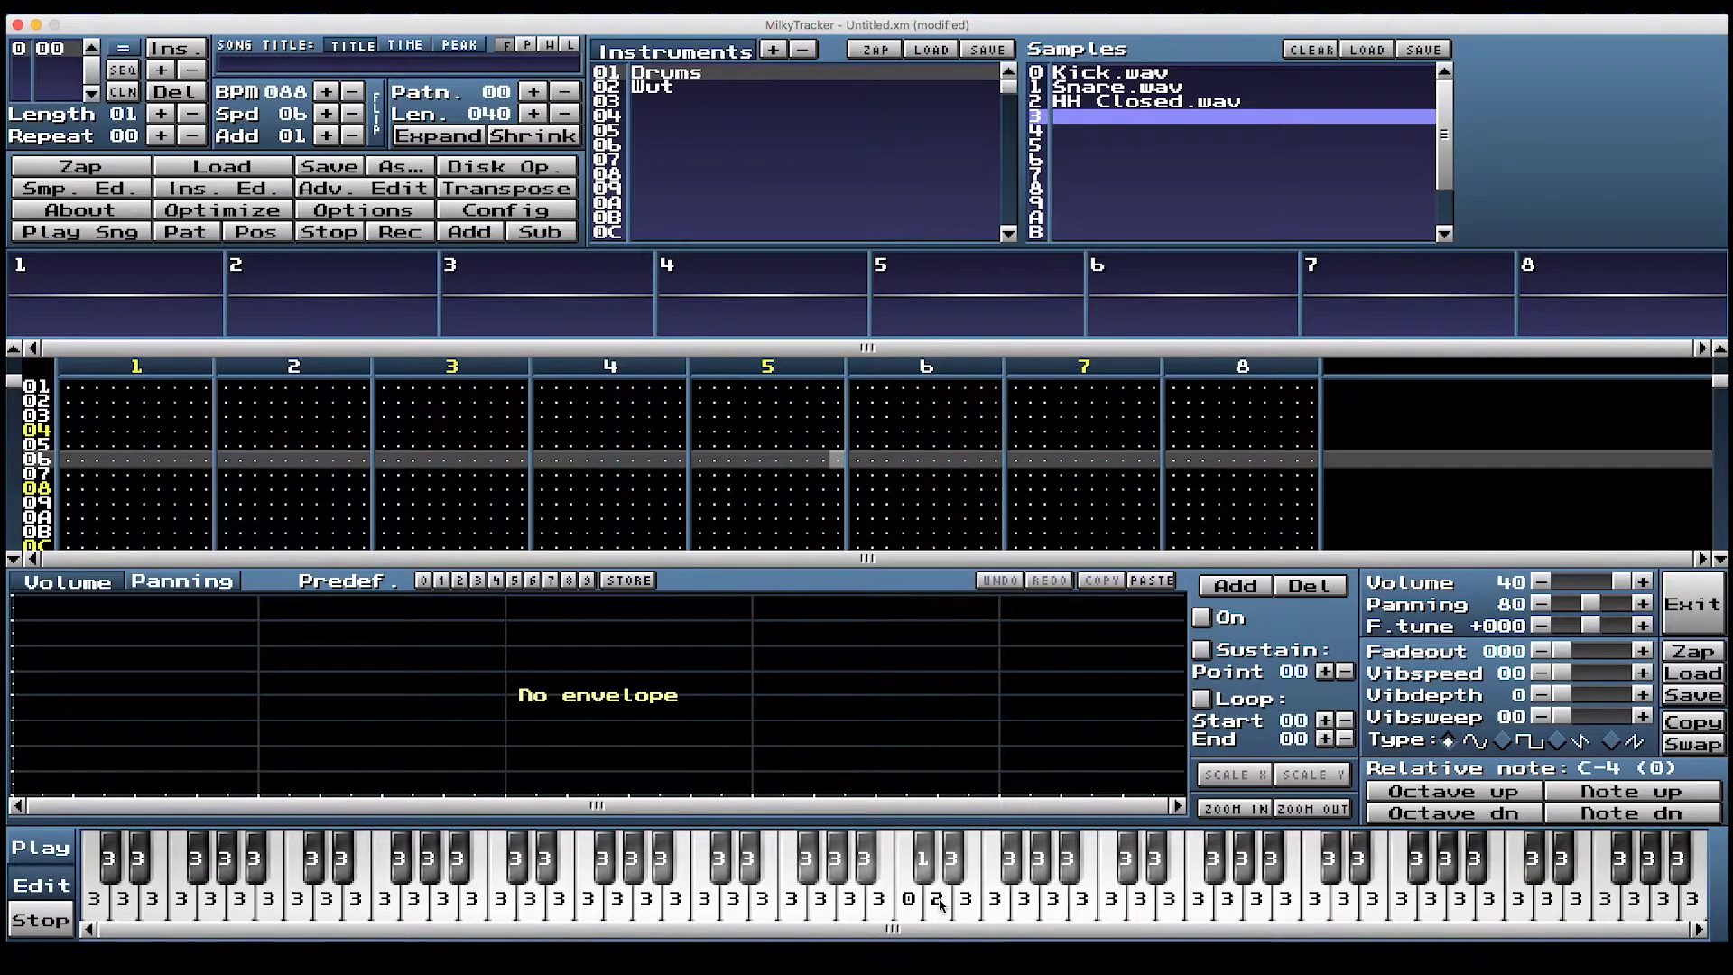
Turn on recording and place the cursor at row 00 of channel 1 in the enlarged pattern editor
{"action": "key", "text": "Up"}
{"action": "key", "text": "Up"}
{"action": "key", "text": "Up"}
{"action": "key", "text": "Up"}
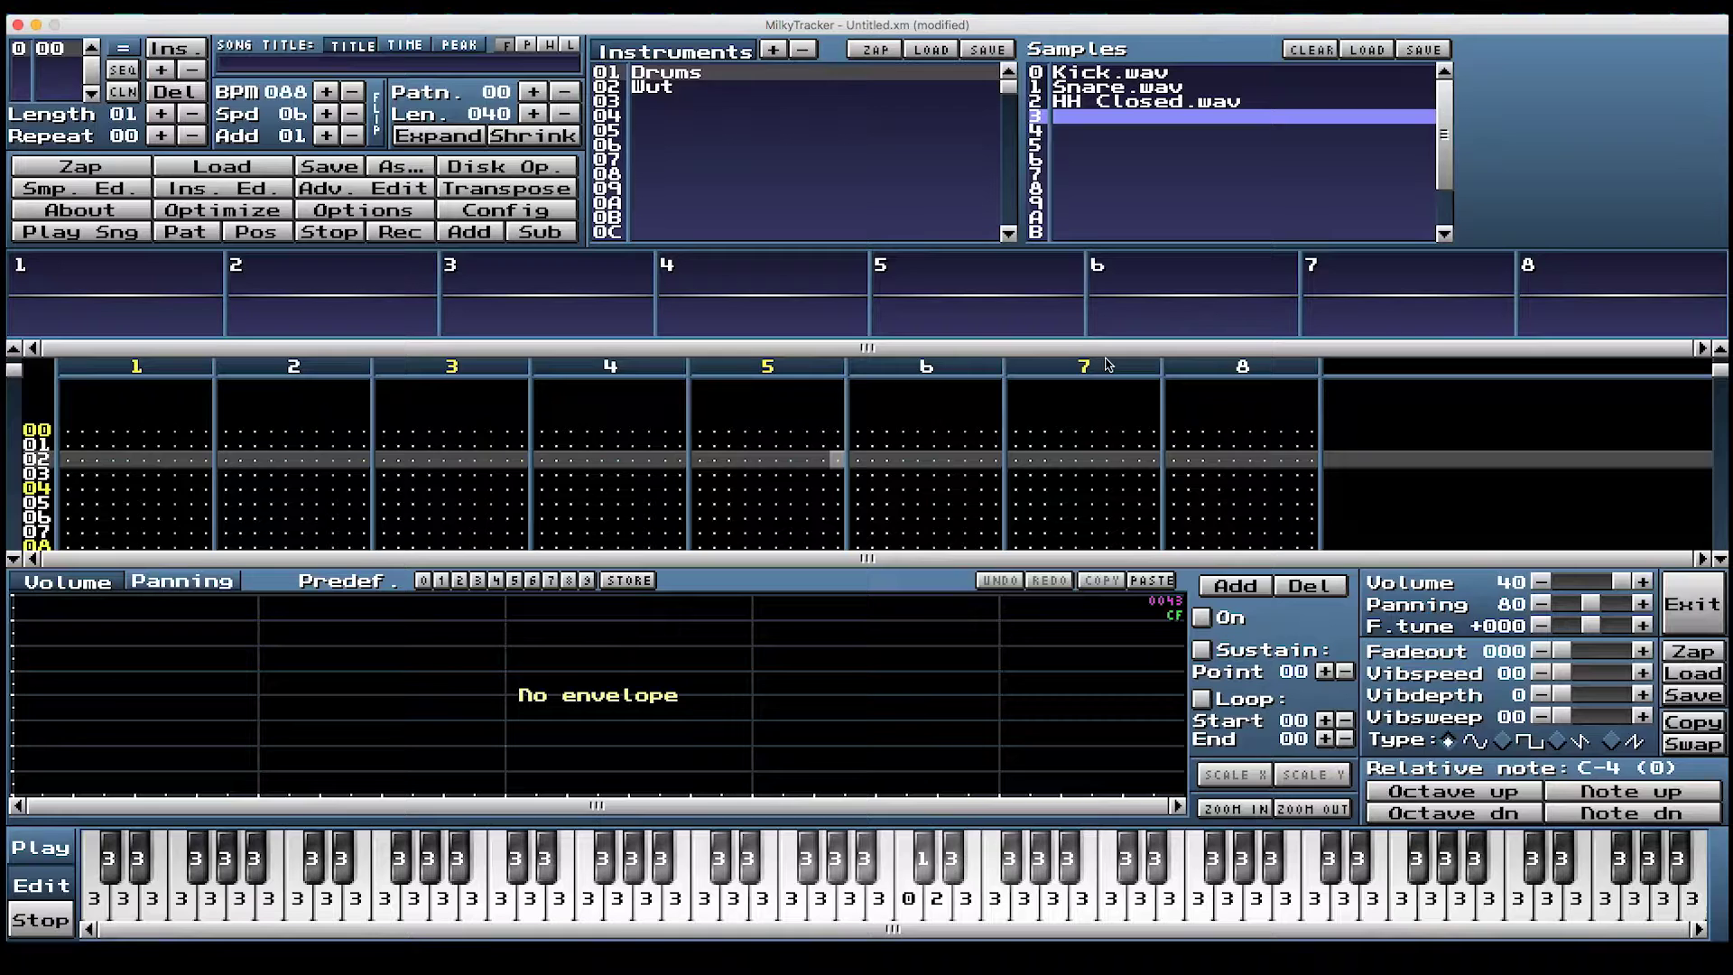
{"action": "left_click", "coordinate": [77, 439]}
{"action": "key", "text": "space"}
{"action": "key", "text": "Up"}
{"action": "key", "text": "Up"}
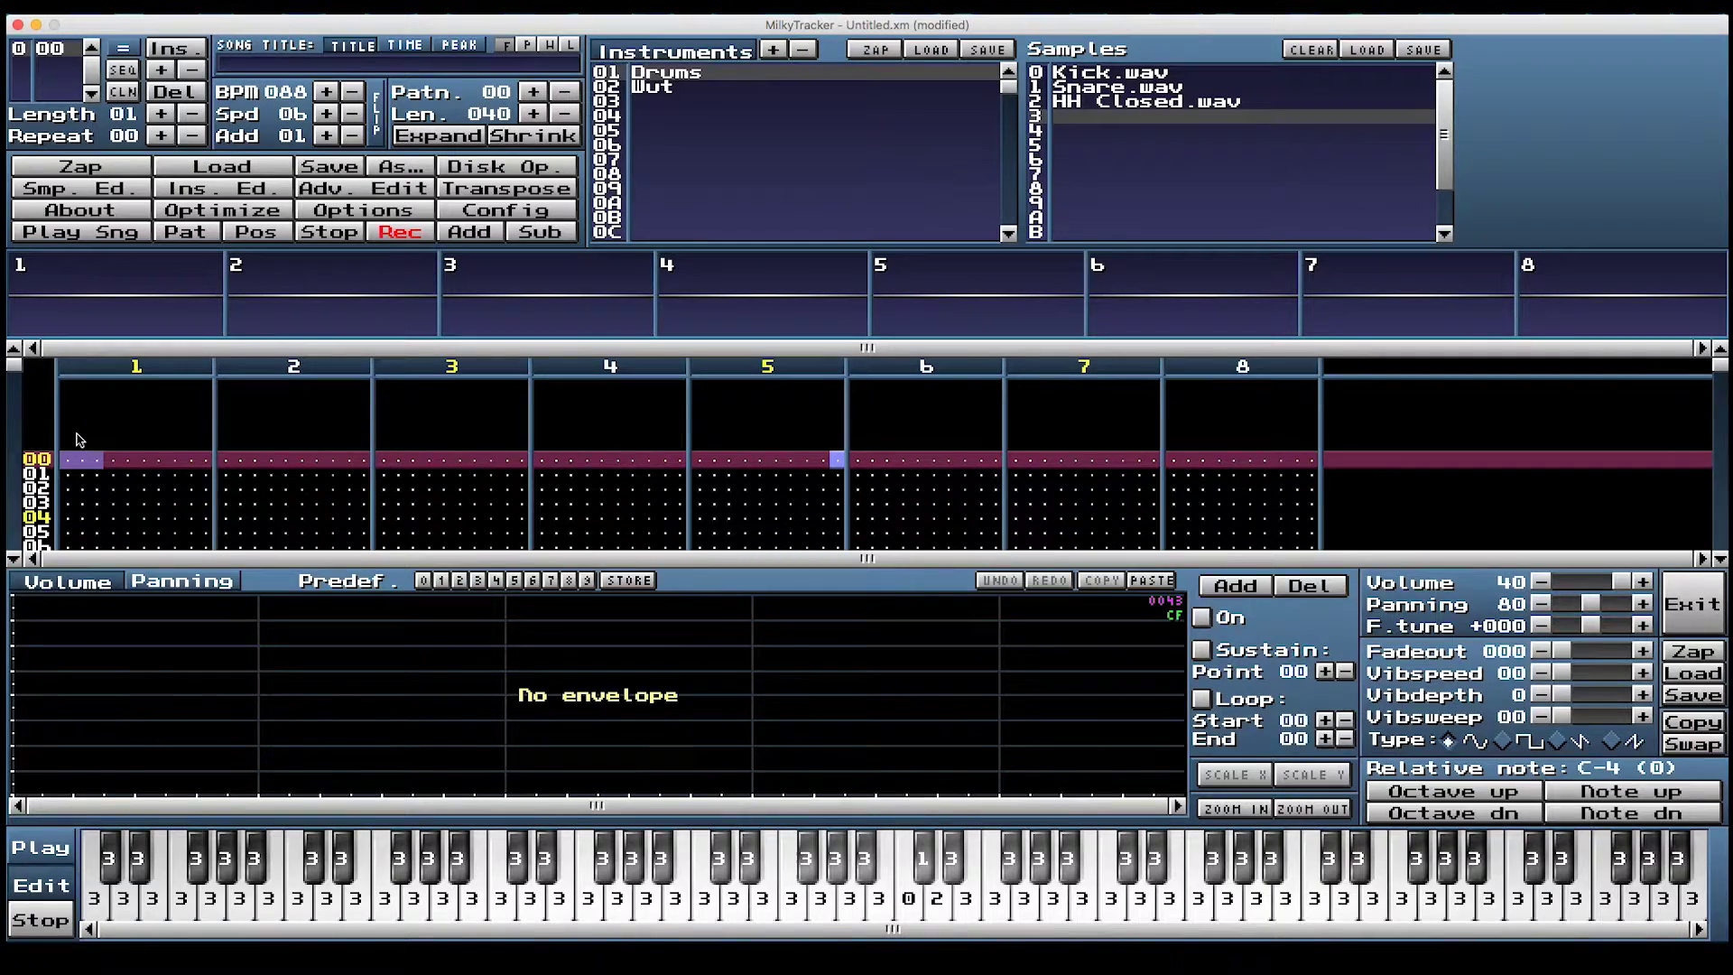
{"action": "key", "text": "ctrl+i"}
{"action": "key", "text": "shift+Tab"}
{"action": "key", "text": "shift+Tab"}
{"action": "key", "text": "shift+Tab"}
{"action": "key", "text": "shift+Tab"}
{"action": "key", "text": "shift+Tab"}
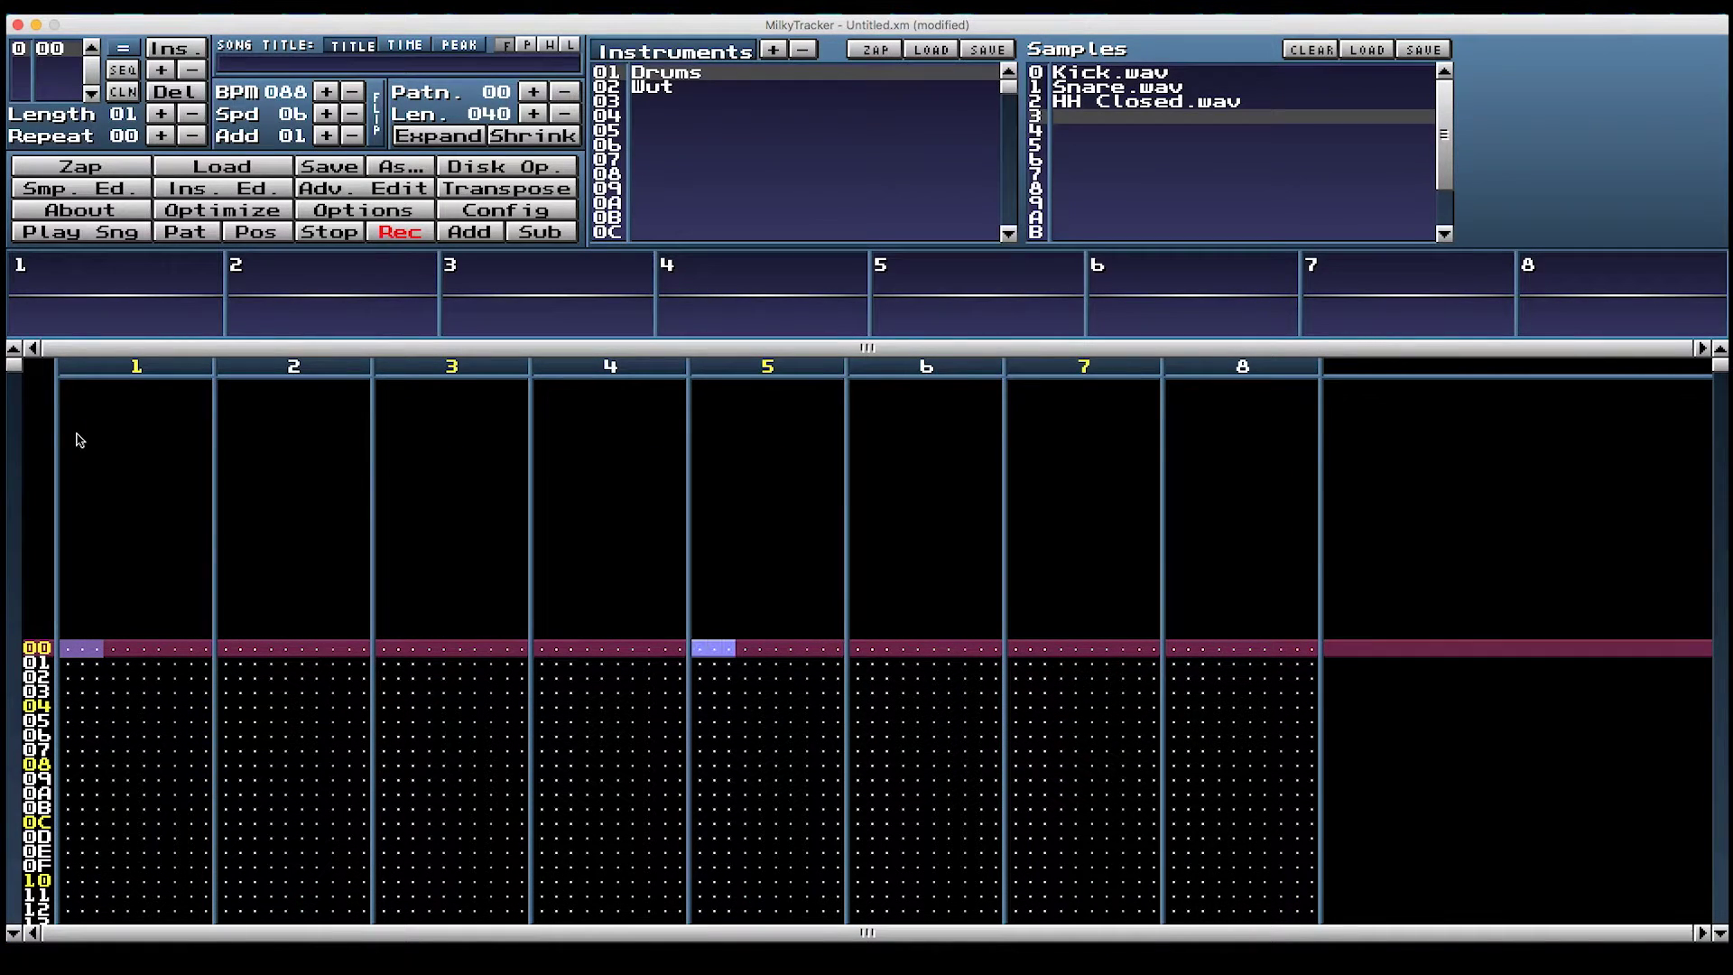
Enter alternating C-4, C#4 and D-4 drum notes down channel 1, stopping before row 0E
{"action": "key", "text": "z"}
{"action": "key", "text": "s"}
{"action": "key", "text": "x"}
{"action": "key", "text": "z"}
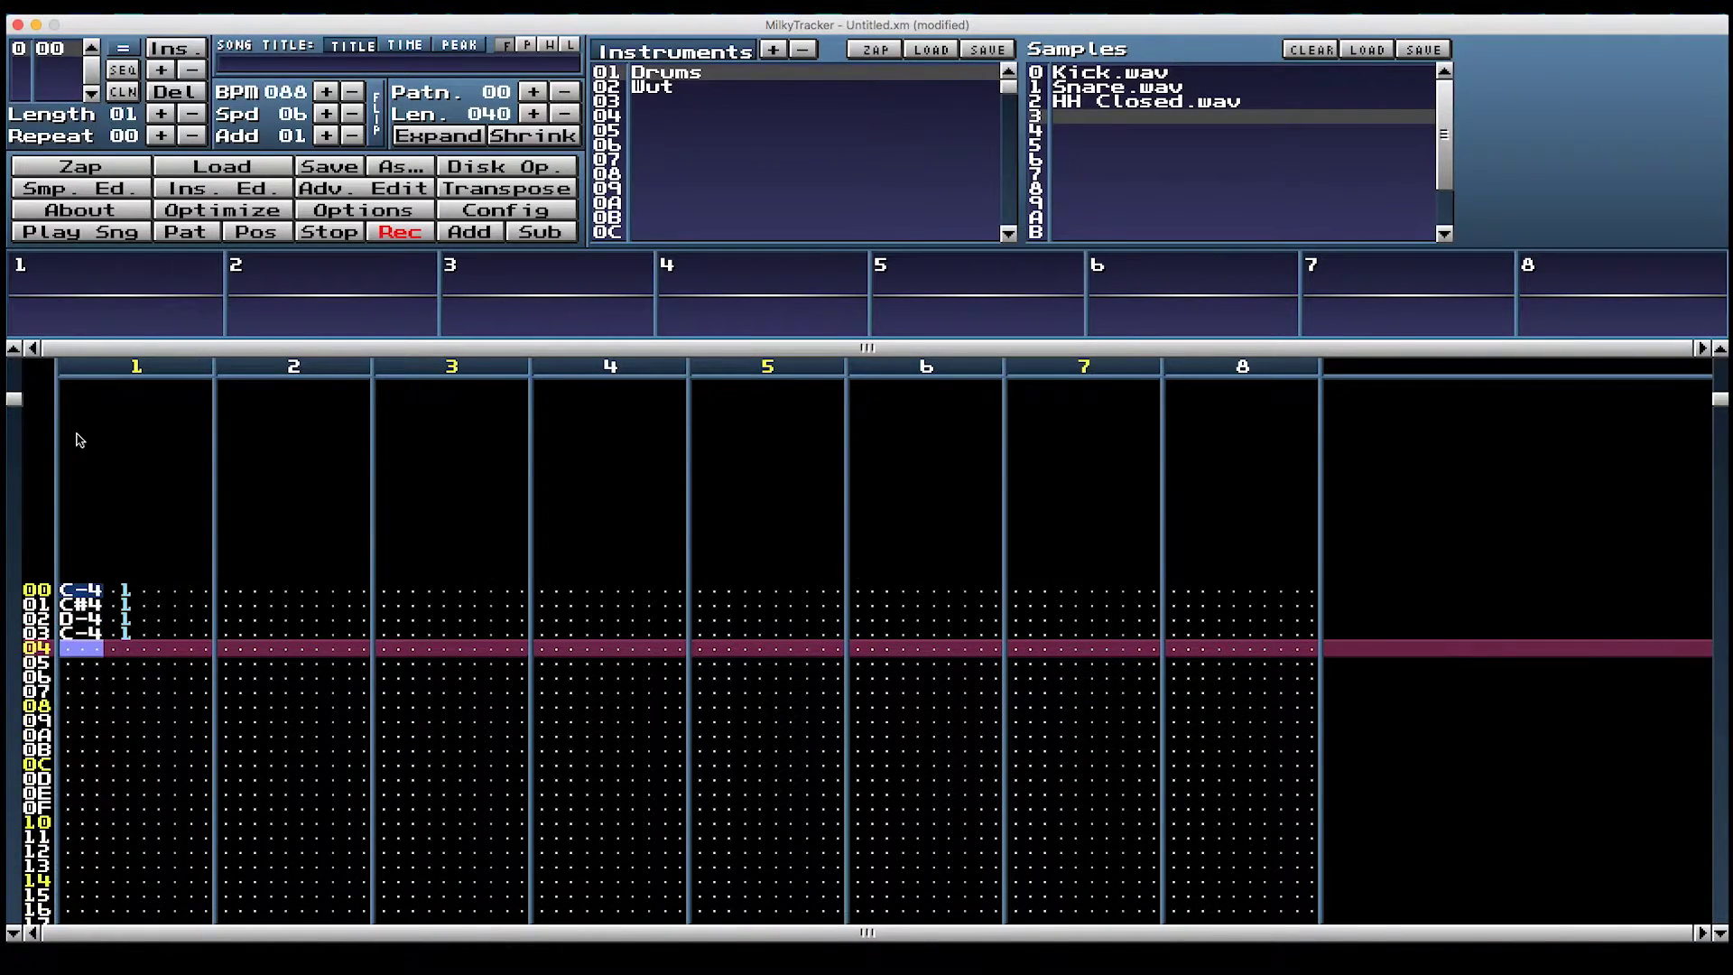
{"action": "key", "text": "s"}
{"action": "key", "text": "x"}
{"action": "key", "text": "z"}
{"action": "key", "text": "s"}
{"action": "key", "text": "x"}
{"action": "key", "text": "z"}
Continue the C-4, C#4 and D-4 drum notes in channel 1 from row 10 to row 1E
{"action": "key", "text": "s"}
{"action": "key", "text": "x"}
{"action": "key", "text": "z"}
{"action": "key", "text": "x"}
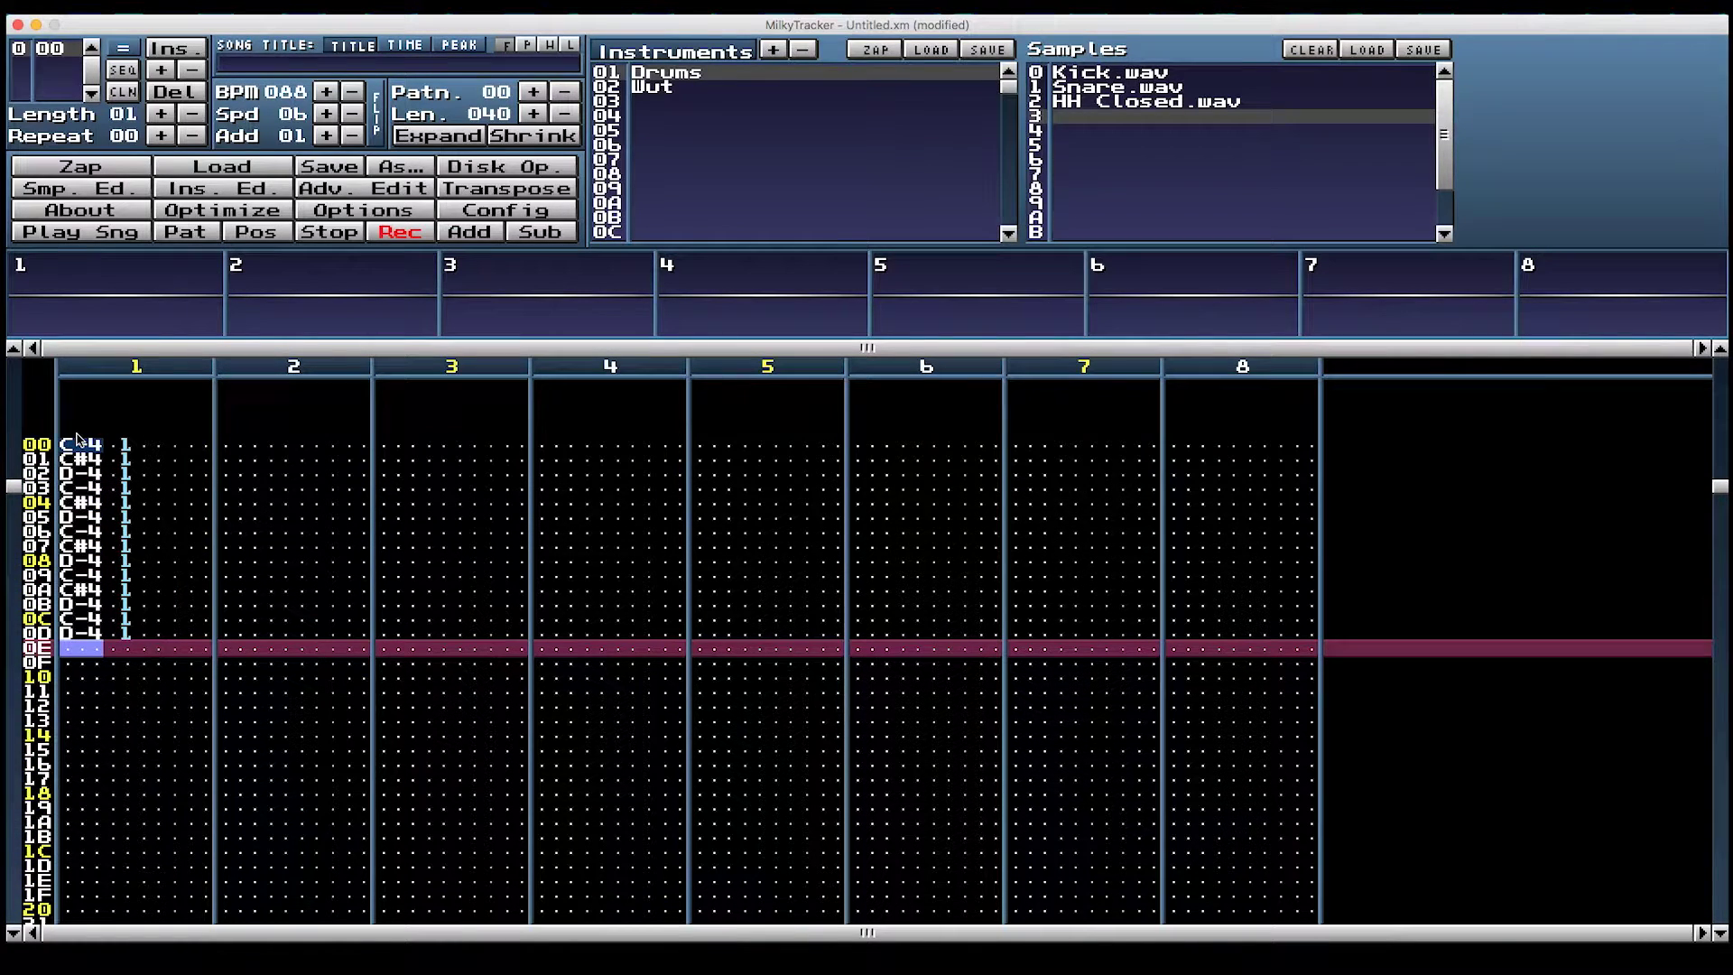
{"action": "key", "text": "Down"}
{"action": "key", "text": "Down"}
{"action": "key", "text": "z"}
{"action": "key", "text": "s"}
{"action": "key", "text": "x"}
{"action": "key", "text": "z"}
{"action": "key", "text": "s"}
{"action": "key", "text": "x"}
{"action": "key", "text": "z"}
{"action": "key", "text": "s"}
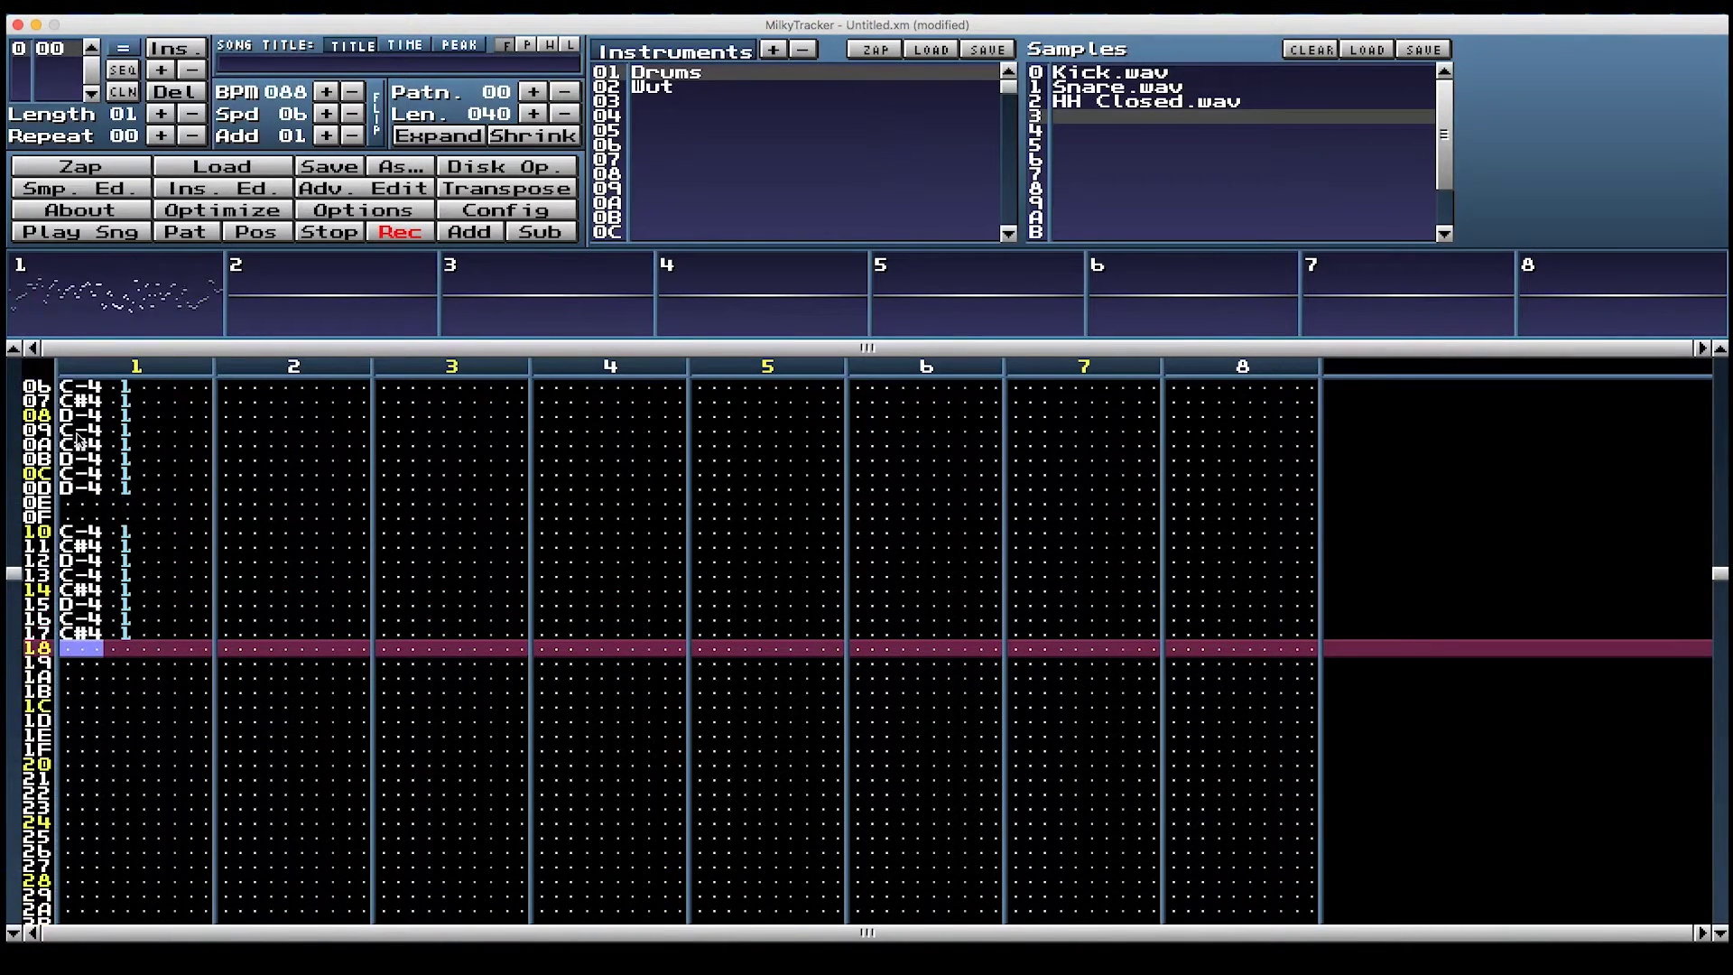
{"action": "key", "text": "x"}
{"action": "key", "text": "z"}
{"action": "key", "text": "s"}
{"action": "key", "text": "x"}
{"action": "key", "text": "z"}
{"action": "key", "text": "x"}
{"action": "key", "text": "s"}
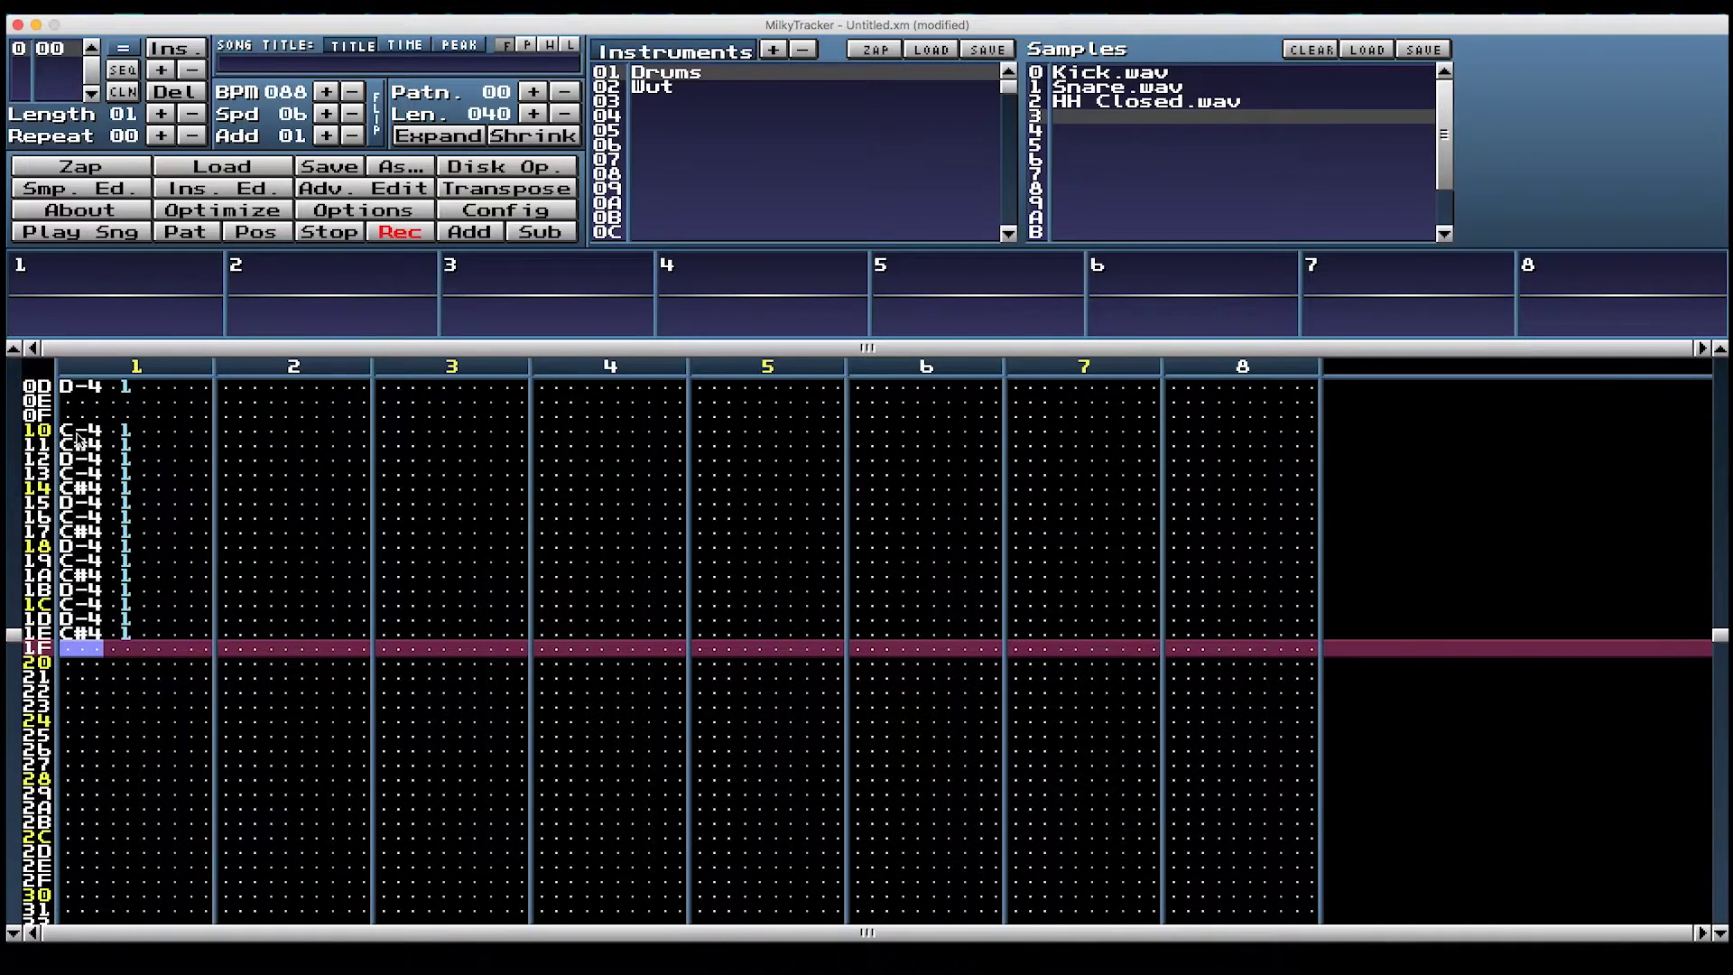
Cut the pattern length to 020 rows, play the drum beat, then stop at channel 2
{"action": "left_click", "coordinate": [566, 115]}
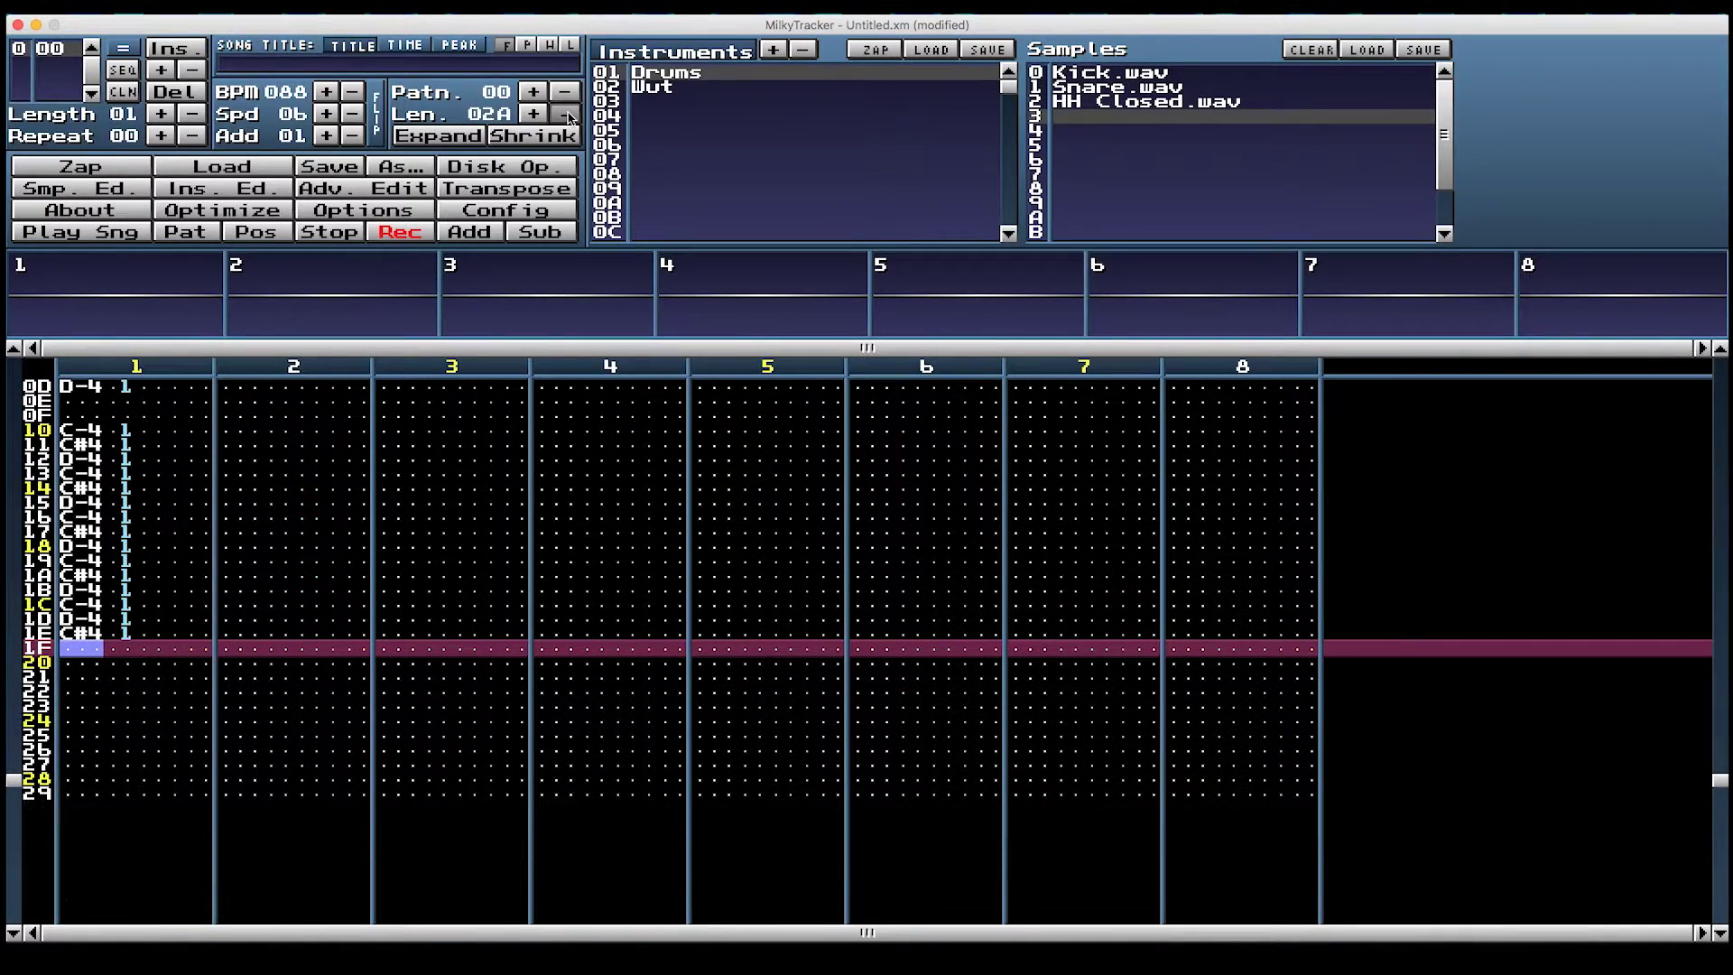
{"action": "left_click", "coordinate": [568, 115]}
{"action": "left_click", "coordinate": [568, 116]}
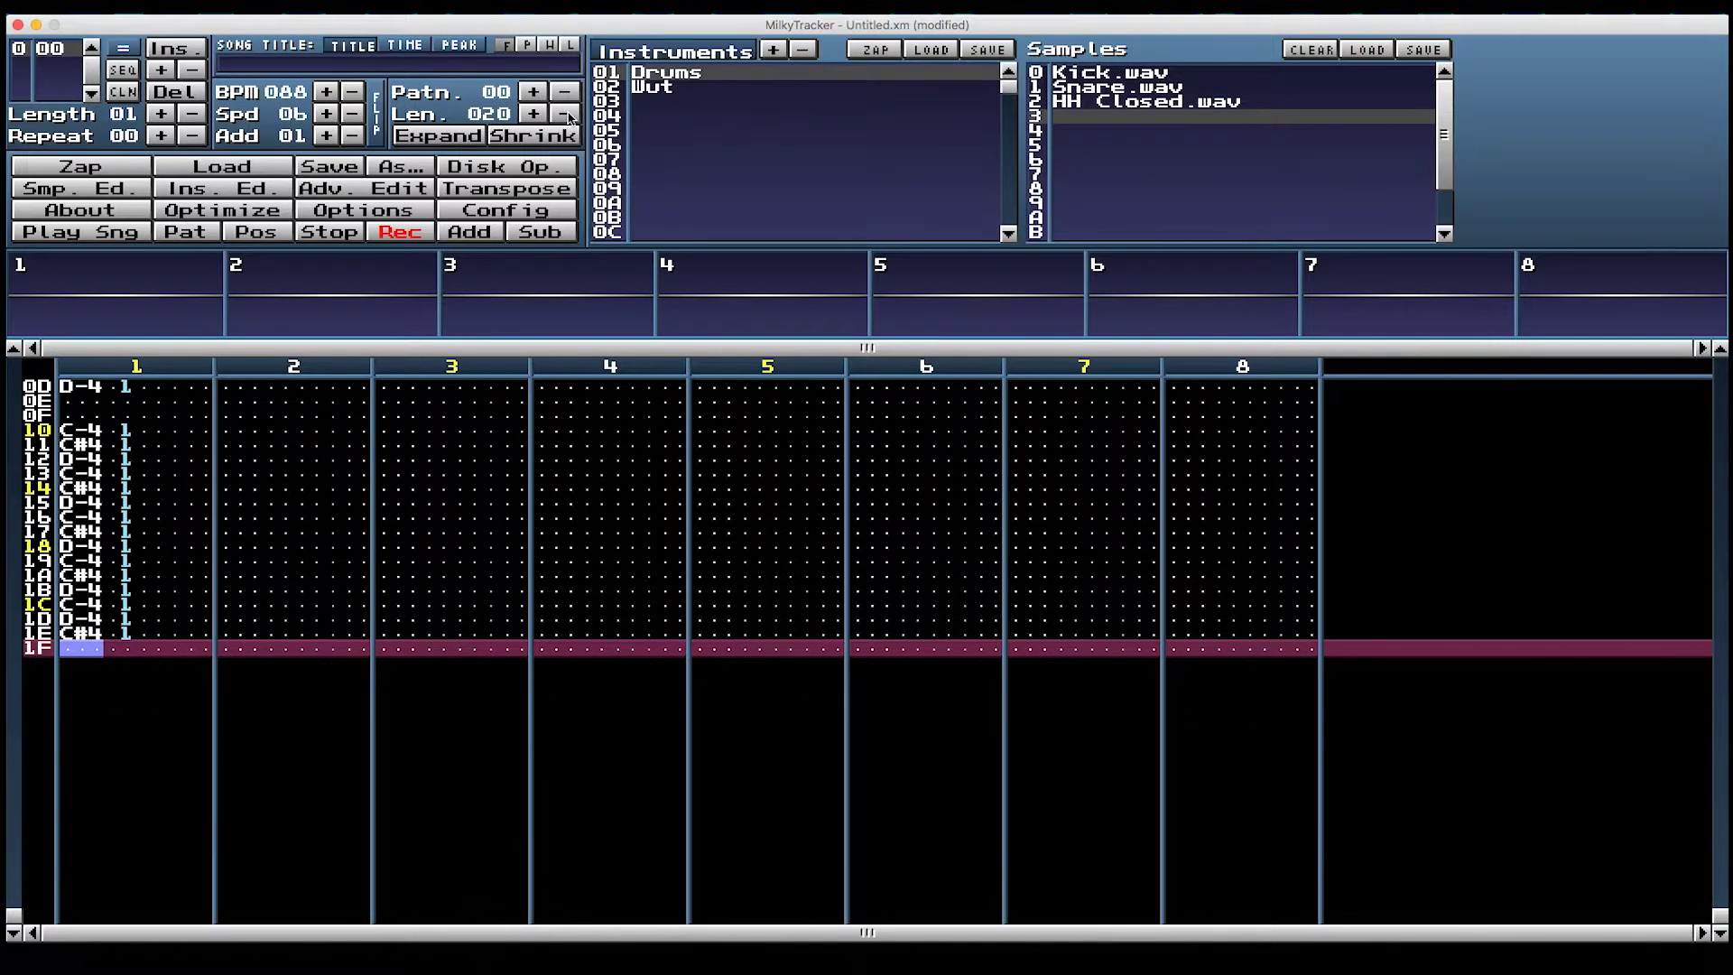
{"action": "key", "text": "Return"}
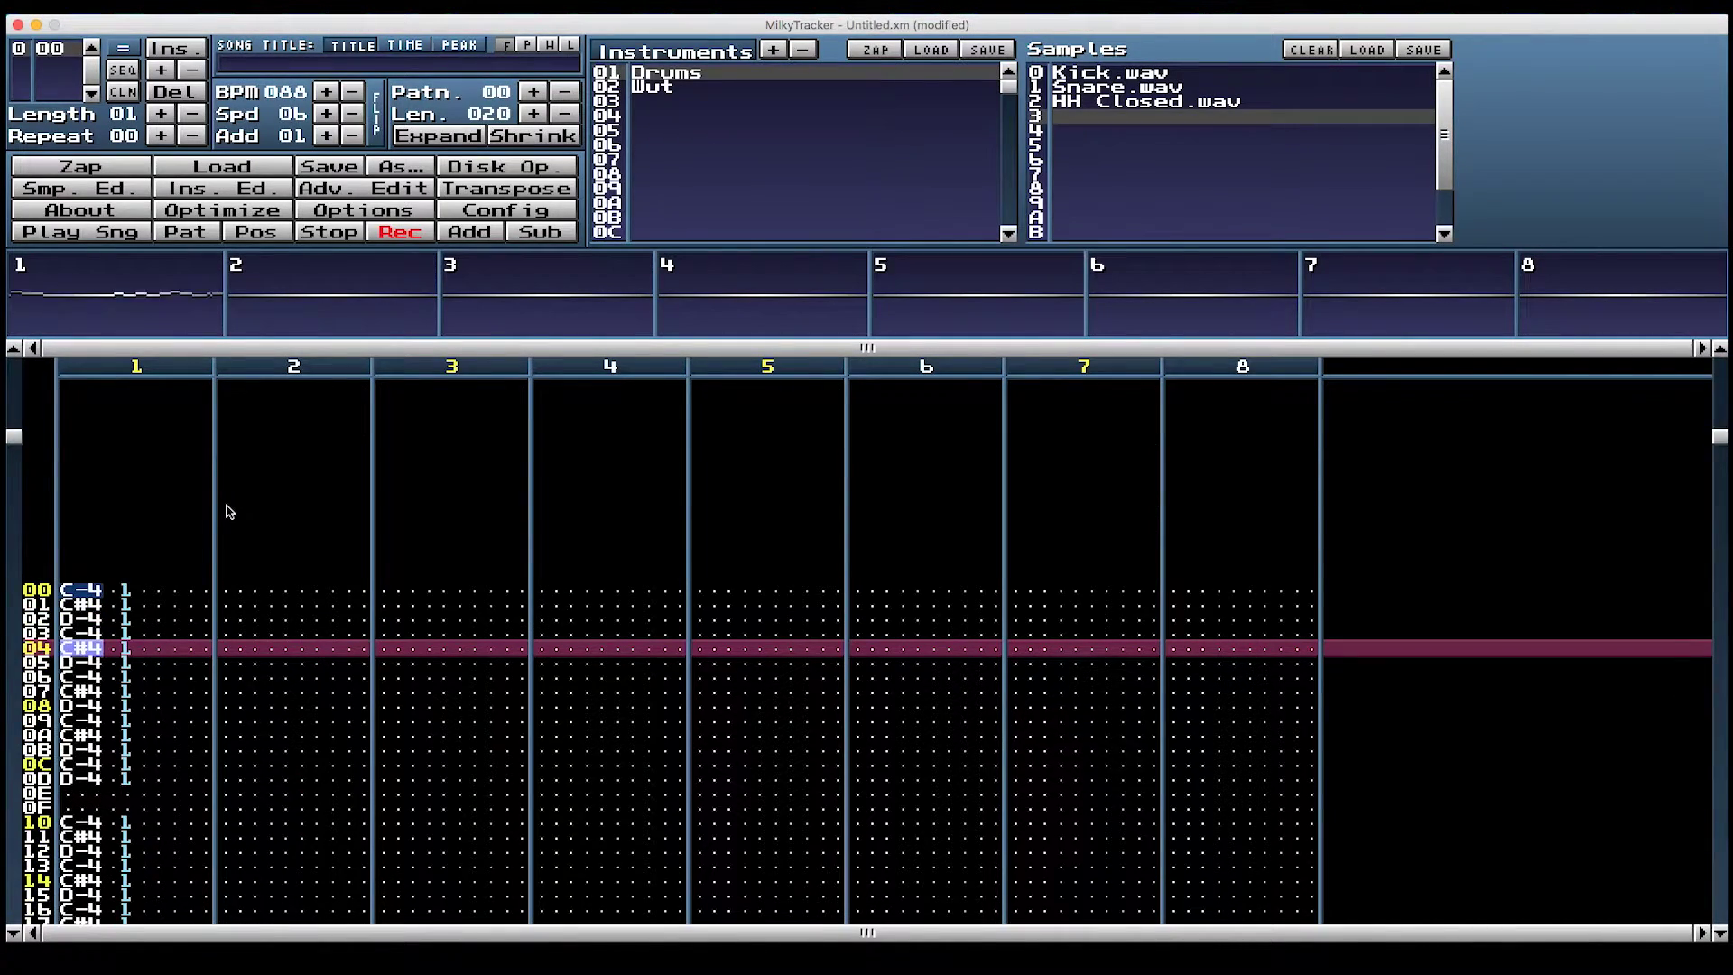
{"action": "left_click", "coordinate": [204, 593]}
{"action": "key", "text": "Right"}
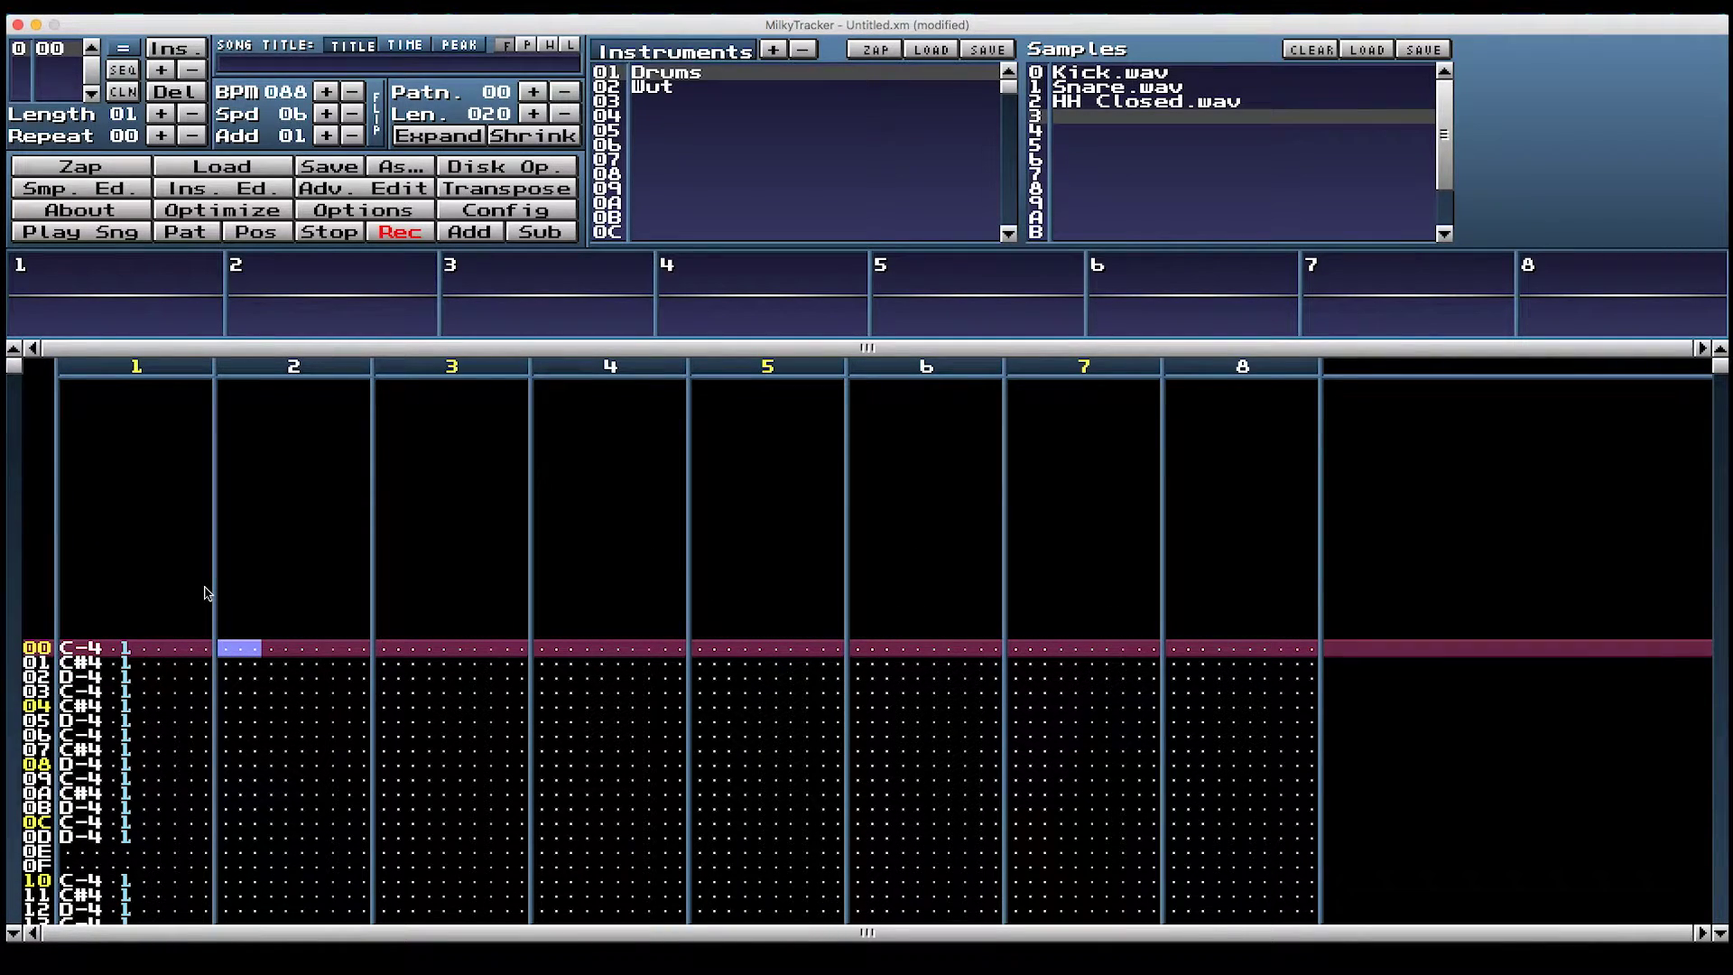
Enter D-4 drum notes on every other row of channel 2
{"action": "key", "text": "x"}
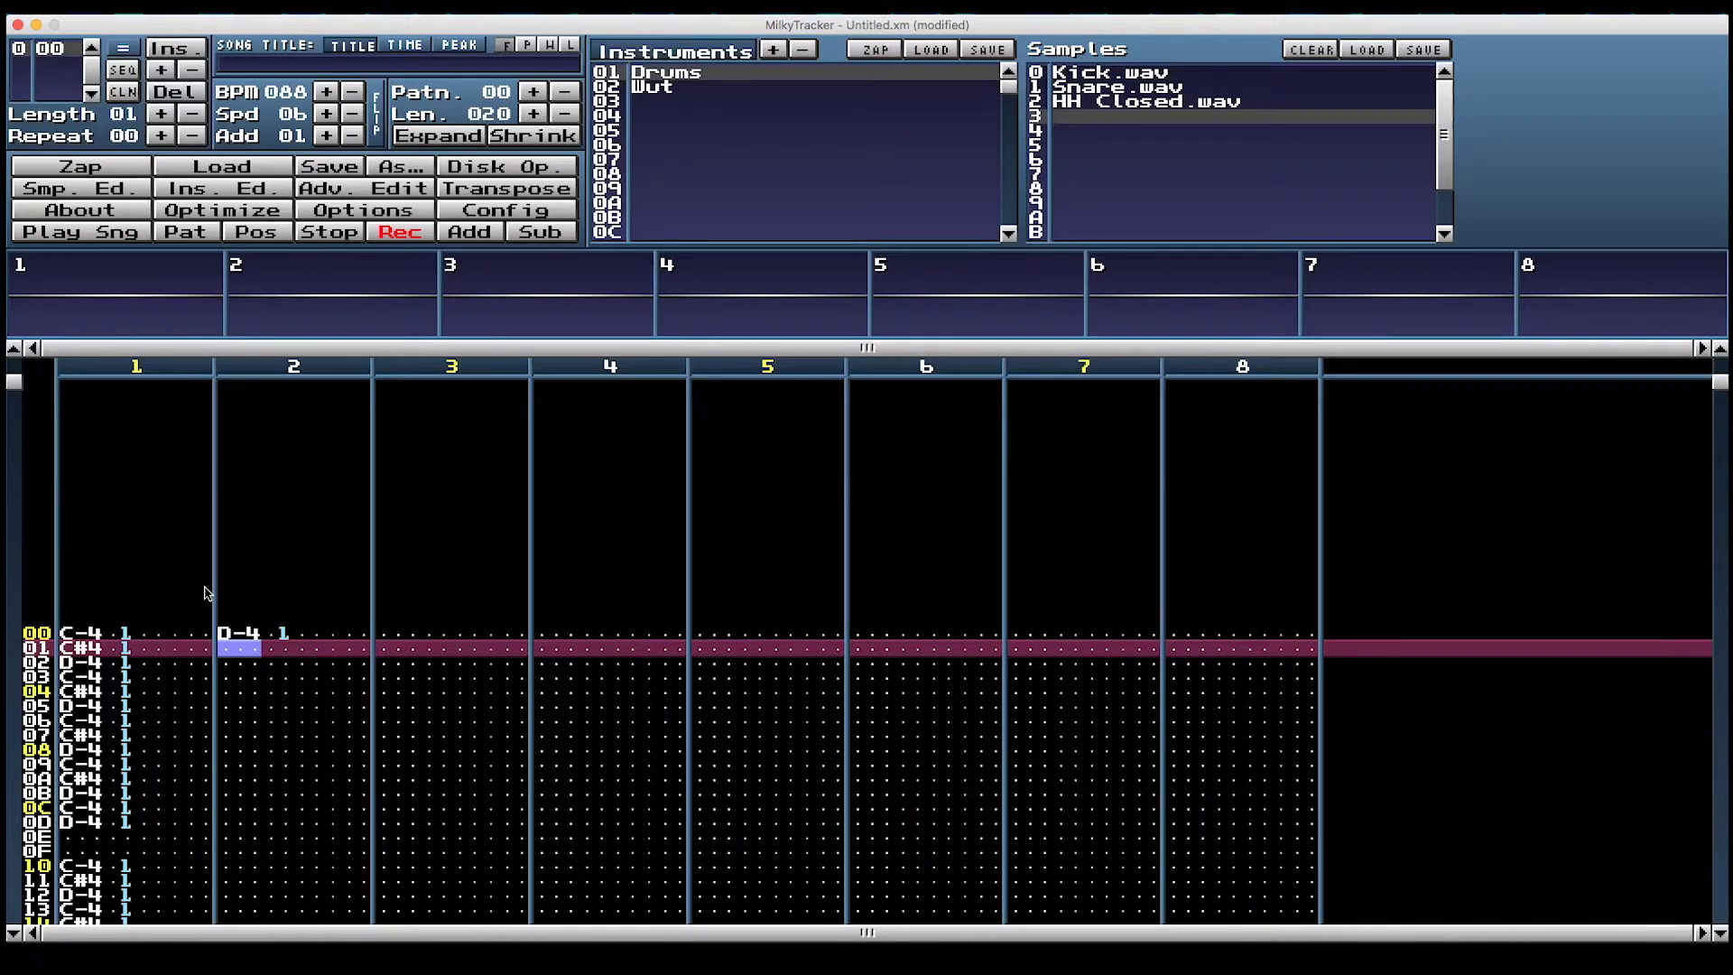
{"action": "key", "text": "Down"}
{"action": "key", "text": "x"}
{"action": "key", "text": "Down"}
{"action": "key", "text": "x"}
{"action": "key", "text": "Down"}
{"action": "key", "text": "x"}
{"action": "key", "text": "Down"}
{"action": "key", "text": "x"}
{"action": "key", "text": "Down"}
{"action": "key", "text": "x"}
{"action": "key", "text": "Down"}
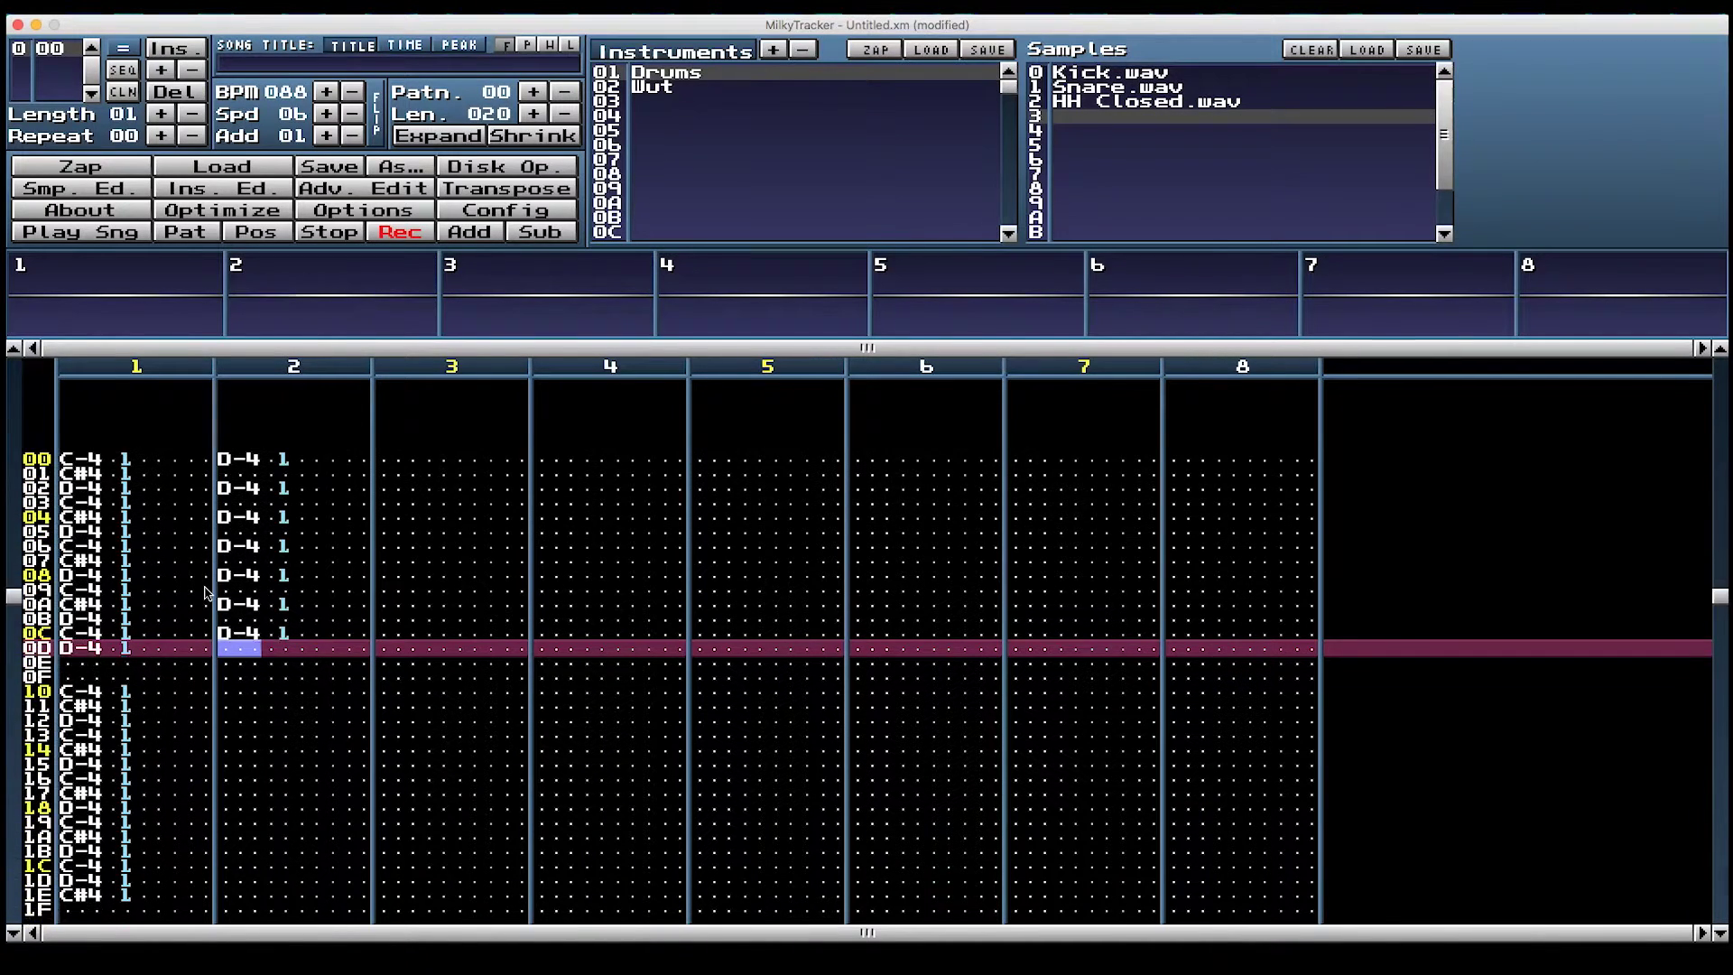
{"action": "key", "text": "x"}
{"action": "key", "text": "Down"}
{"action": "key", "text": "x"}
{"action": "key", "text": "Down"}
{"action": "key", "text": "x"}
{"action": "key", "text": "Down"}
{"action": "key", "text": "x"}
{"action": "key", "text": "Down"}
{"action": "key", "text": "x"}
{"action": "key", "text": "Down"}
{"action": "key", "text": "x"}
{"action": "key", "text": "Down"}
{"action": "key", "text": "x"}
{"action": "key", "text": "Down"}
{"action": "key", "text": "x"}
{"action": "key", "text": "Down"}
{"action": "key", "text": "x"}
{"action": "key", "text": "Down"}
{"action": "key", "text": "x"}
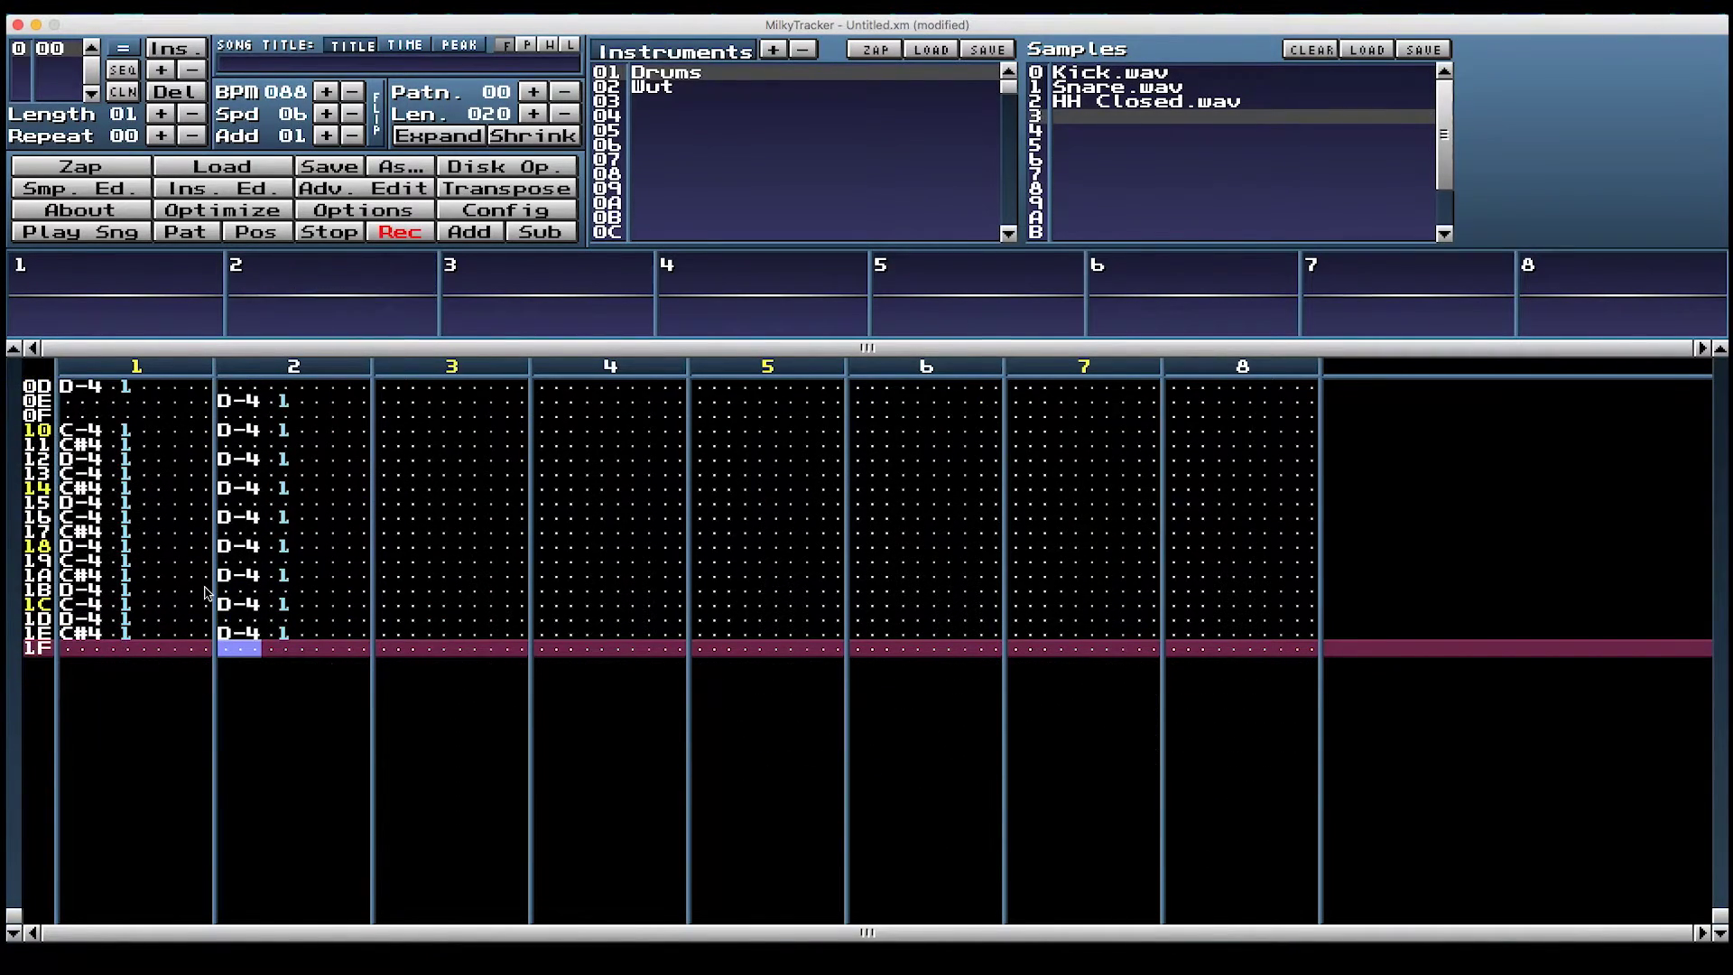
Play both drum channels, then clear channel 1's notes at rows 18 and 12
{"action": "key", "text": "Return"}
{"action": "key", "text": "Left"}
{"action": "key", "text": "Up"}
{"action": "key", "text": "Left"}
{"action": "key", "text": "Left"}
{"action": "key", "text": "Left"}
{"action": "key", "text": "Left"}
{"action": "key", "text": "Up"}
{"action": "key", "text": "Left"}
{"action": "key", "text": "Up"}
{"action": "key", "text": "Up"}
{"action": "key", "text": "Left"}
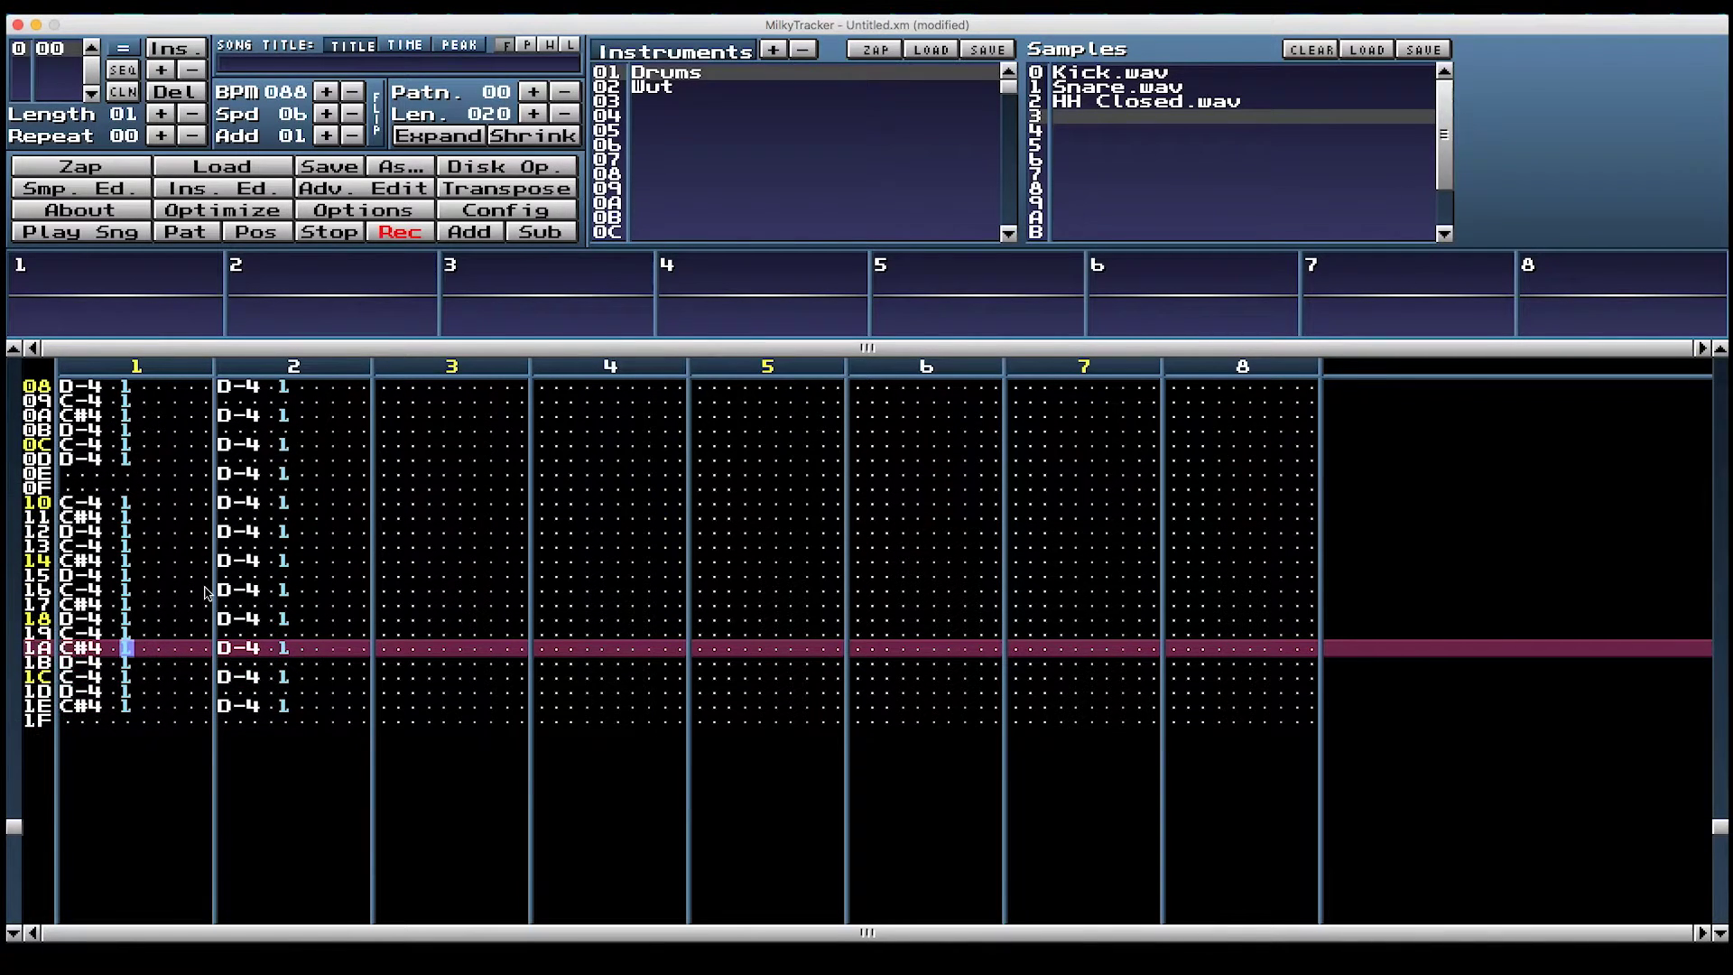
{"action": "key", "text": "Up"}
{"action": "key", "text": "Up"}
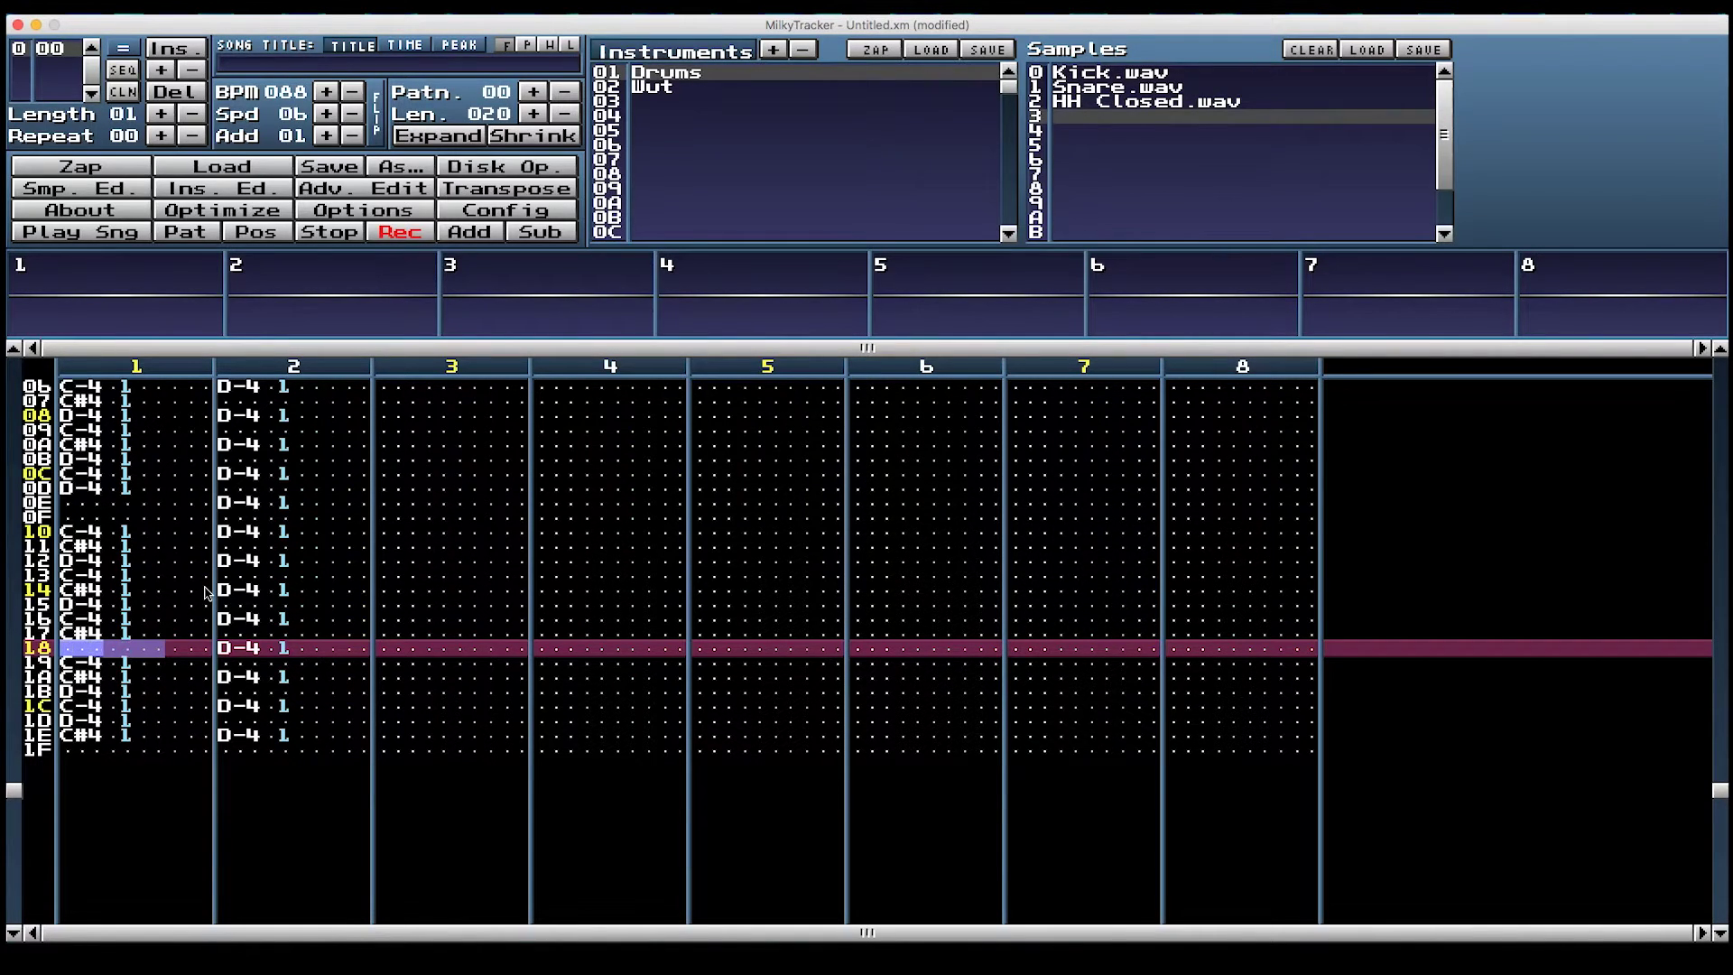
{"action": "key", "text": "Left"}
{"action": "key", "text": "Up"}
{"action": "key", "text": "Up"}
{"action": "key", "text": "Up"}
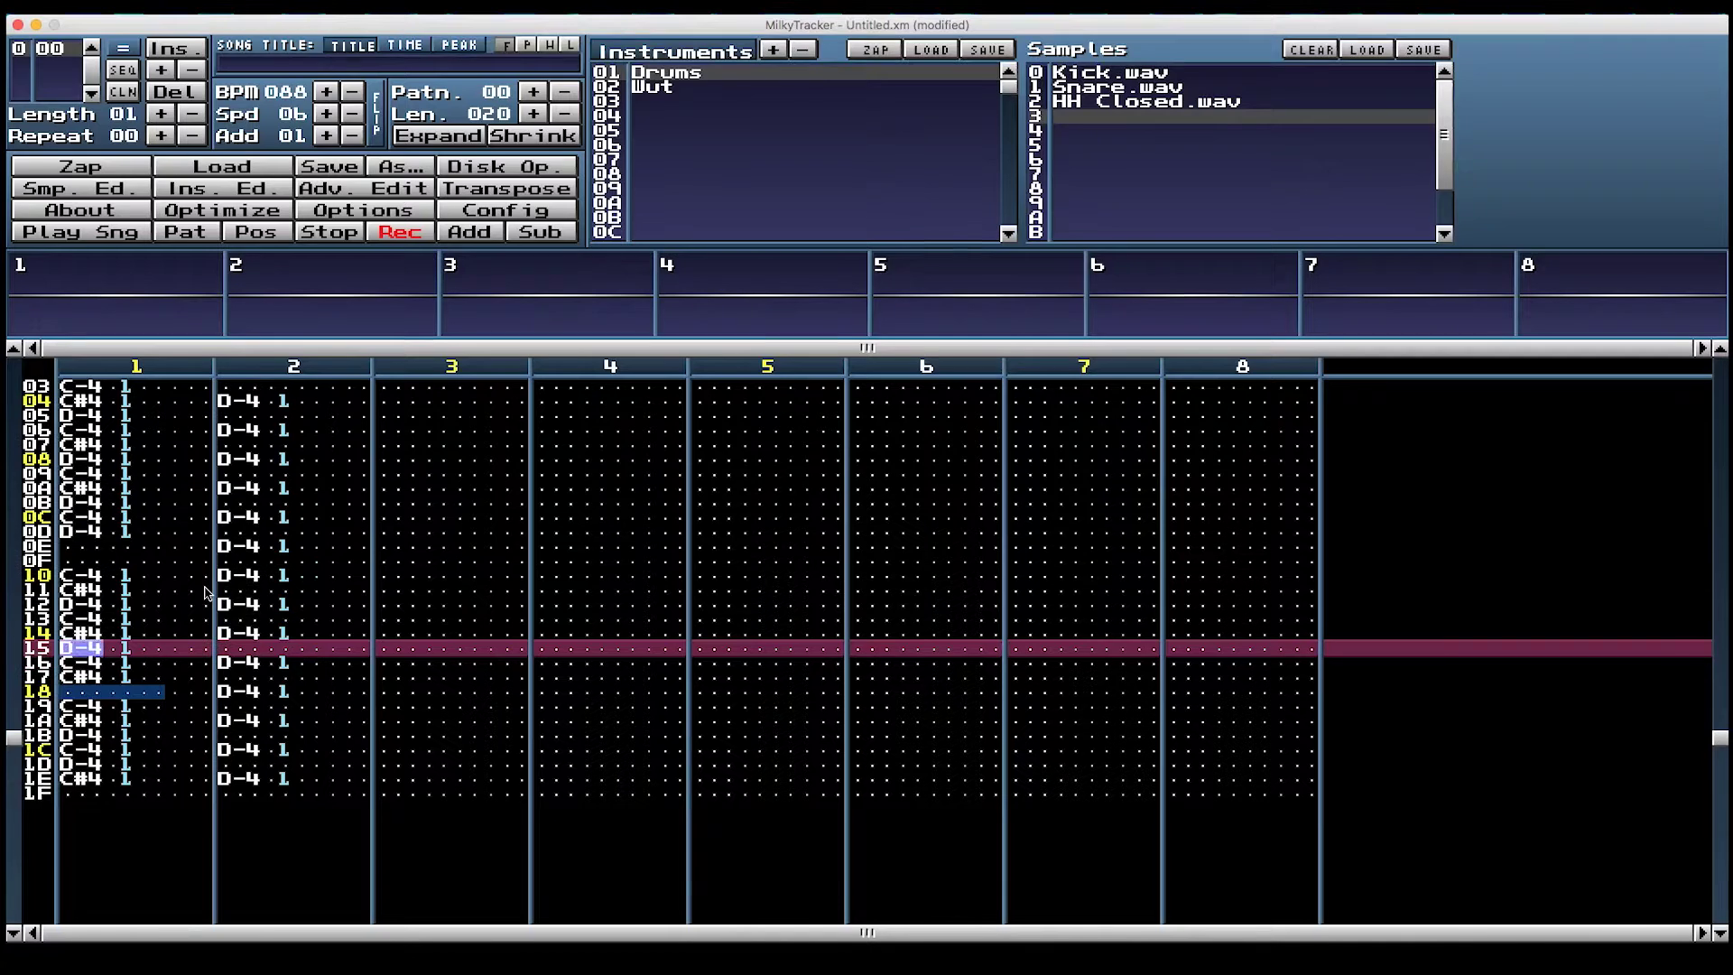
{"action": "key", "text": "Right"}
{"action": "key", "text": "Up"}
{"action": "key", "text": "Up"}
{"action": "key", "text": "Up"}
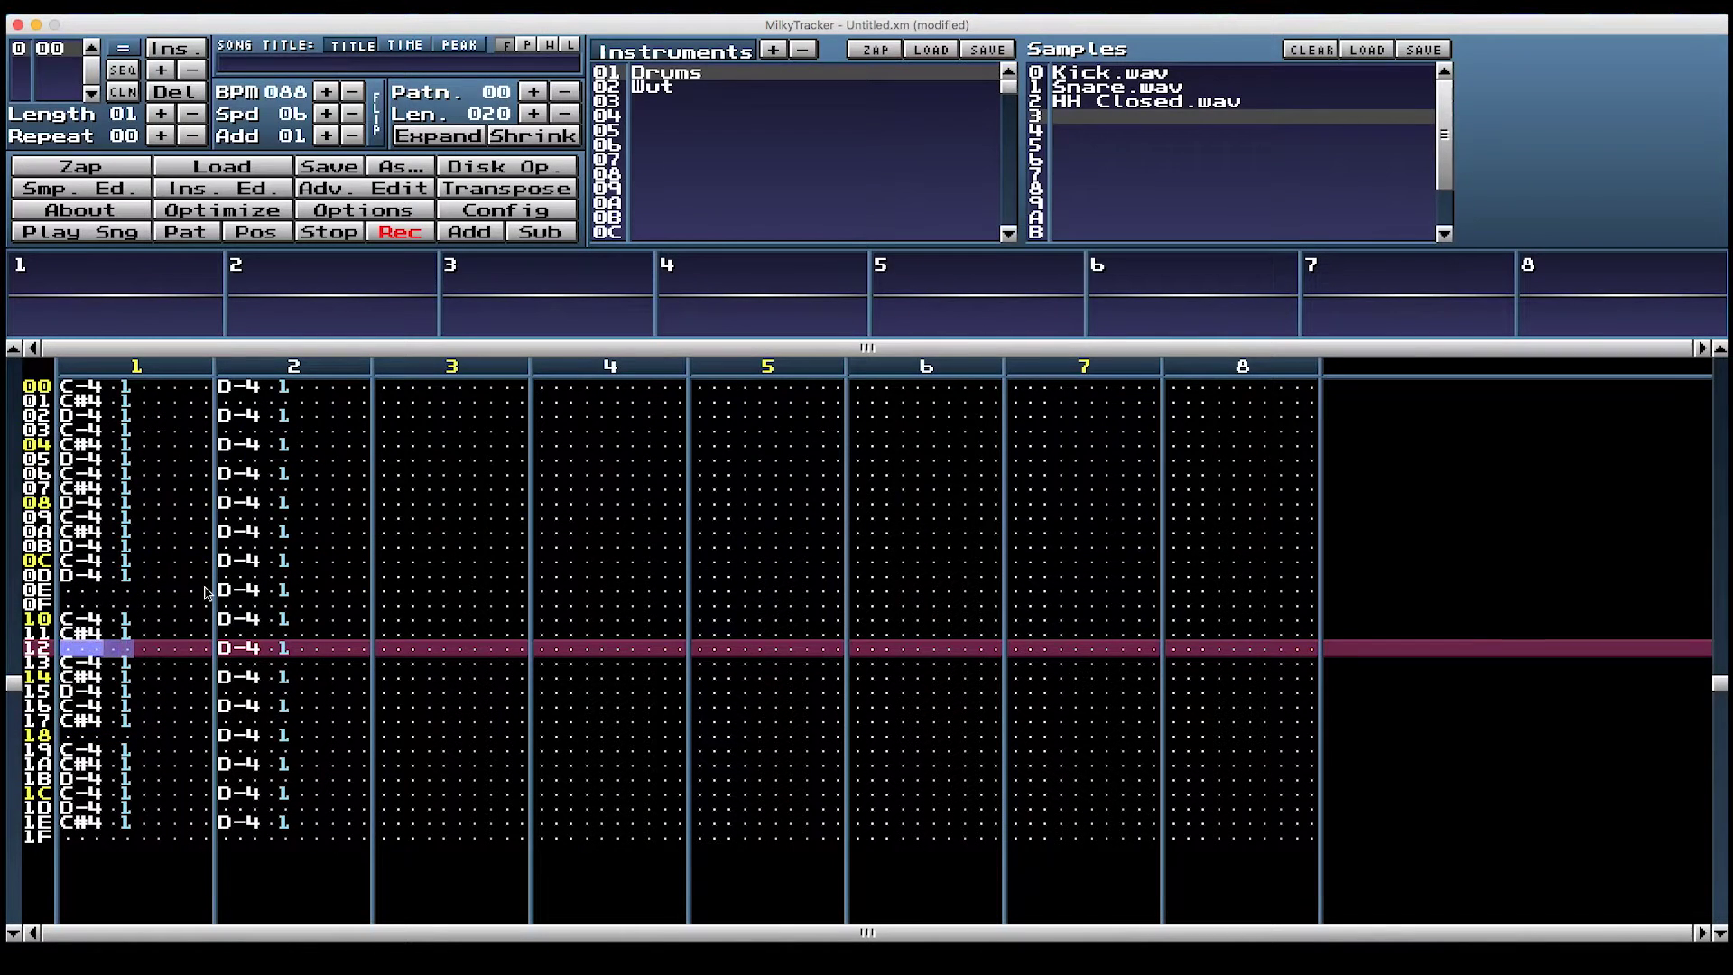
Clear channel 1's notes at rows 08 and 02, then play back the edited pattern
{"action": "key", "text": "Left"}
{"action": "key", "text": "Up"}
{"action": "key", "text": "Up"}
{"action": "key", "text": "Up"}
{"action": "key", "text": "Up"}
{"action": "key", "text": "Up"}
{"action": "key", "text": "Up"}
{"action": "key", "text": "Up"}
{"action": "key", "text": "Up"}
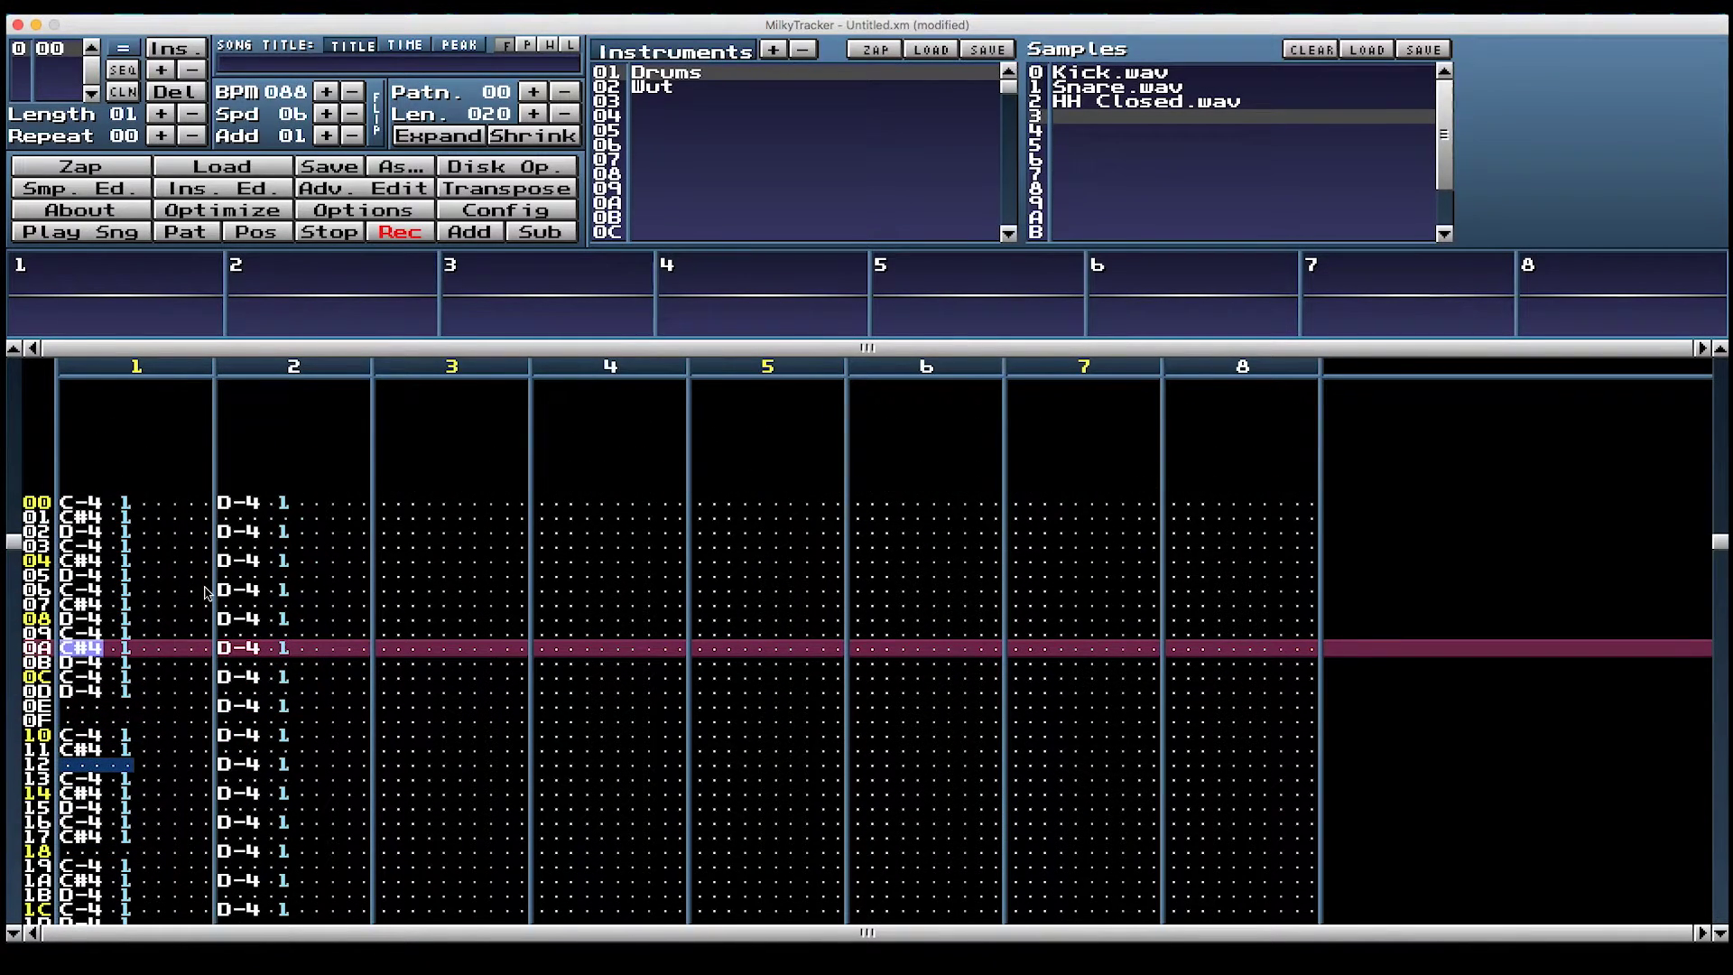
{"action": "key", "text": "Up"}
{"action": "key", "text": "Up"}
{"action": "key", "text": "Right"}
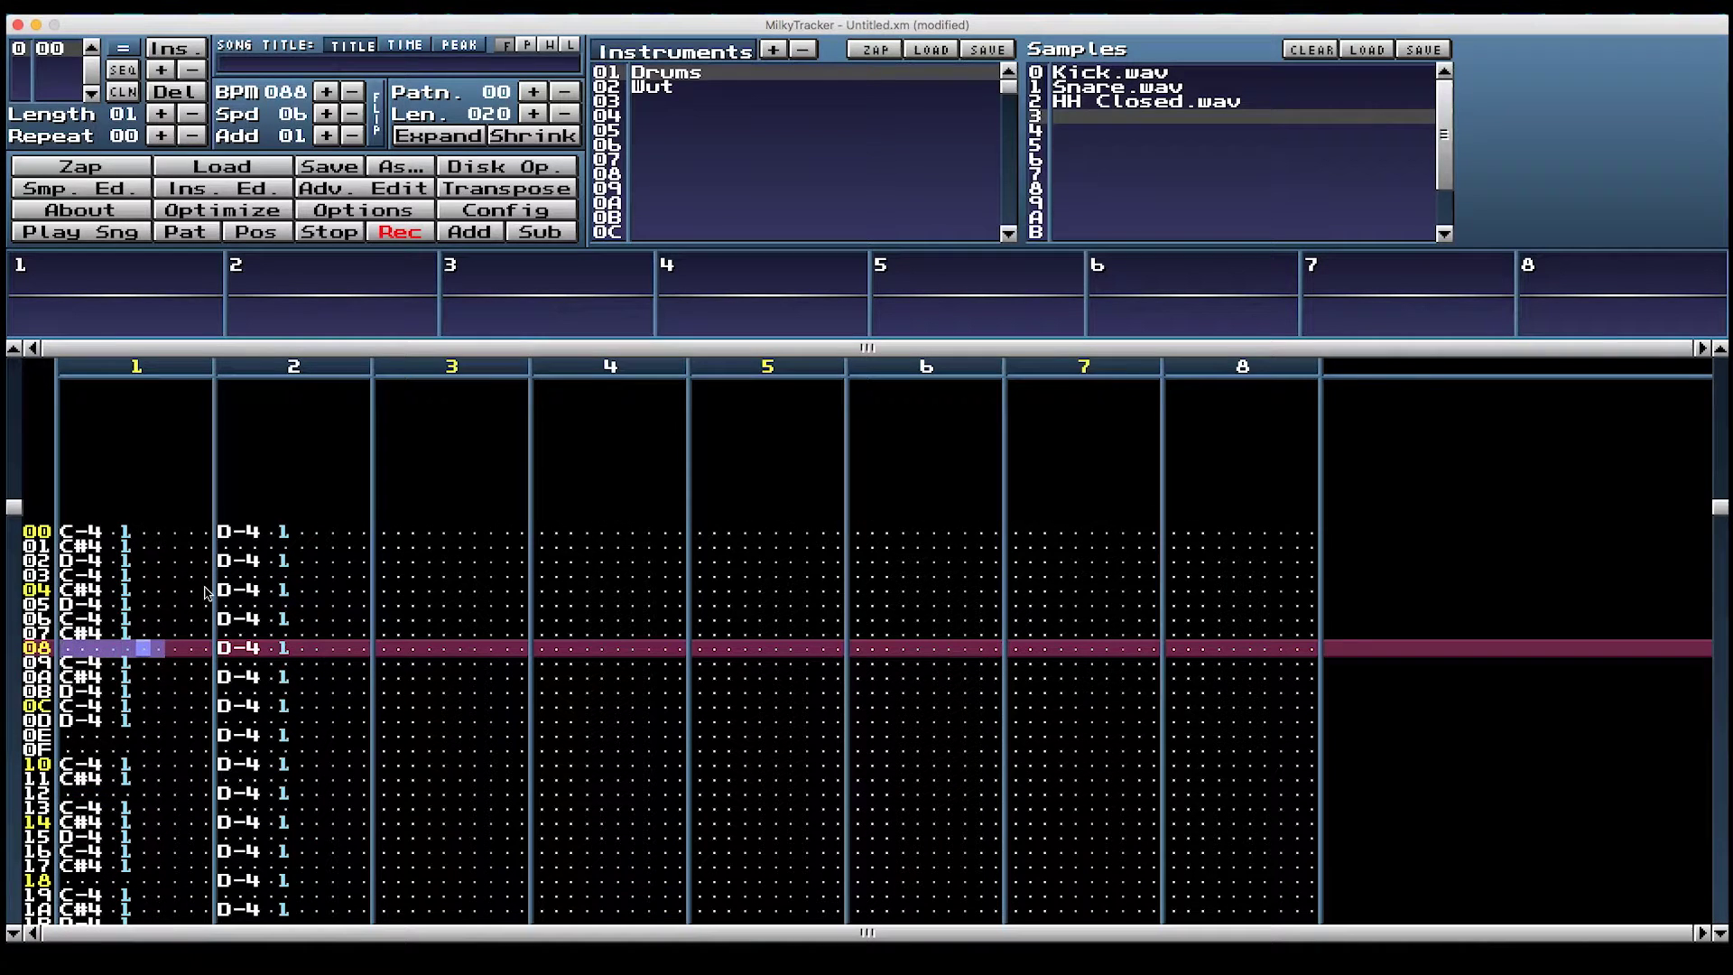
{"action": "key", "text": "Up"}
{"action": "key", "text": "Up"}
{"action": "key", "text": "Up"}
{"action": "key", "text": "Up"}
{"action": "key", "text": "Up"}
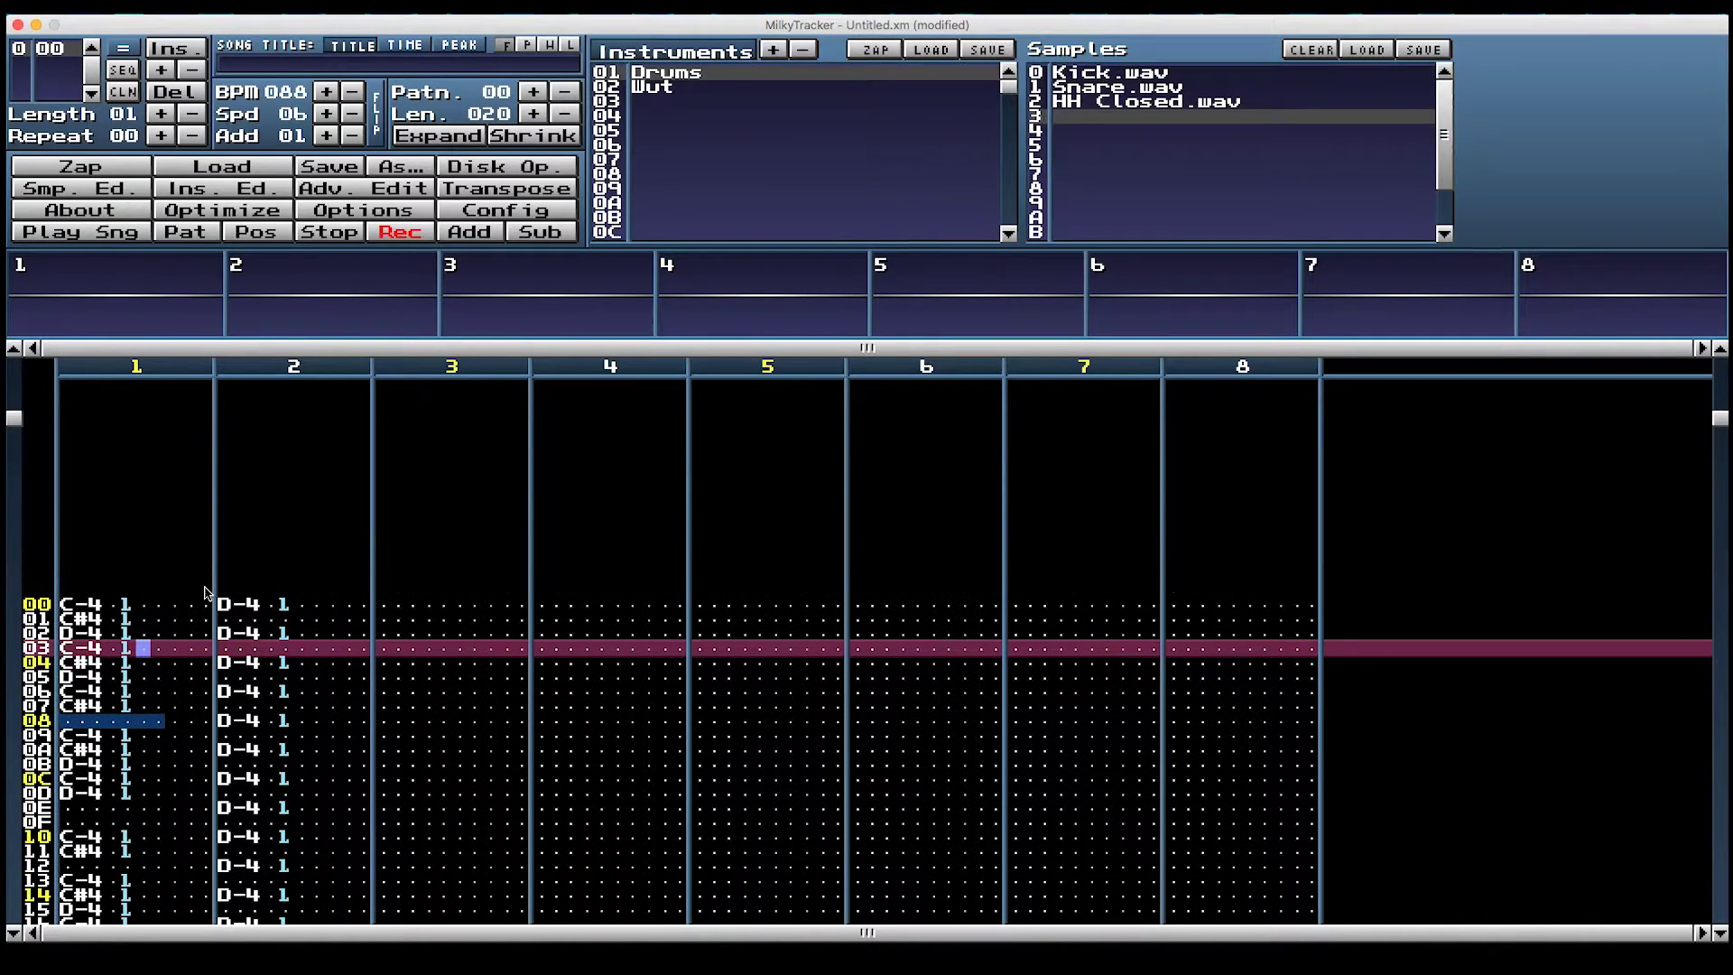
{"action": "key", "text": "Left"}
{"action": "key", "text": "Up"}
{"action": "key", "text": "Delete"}
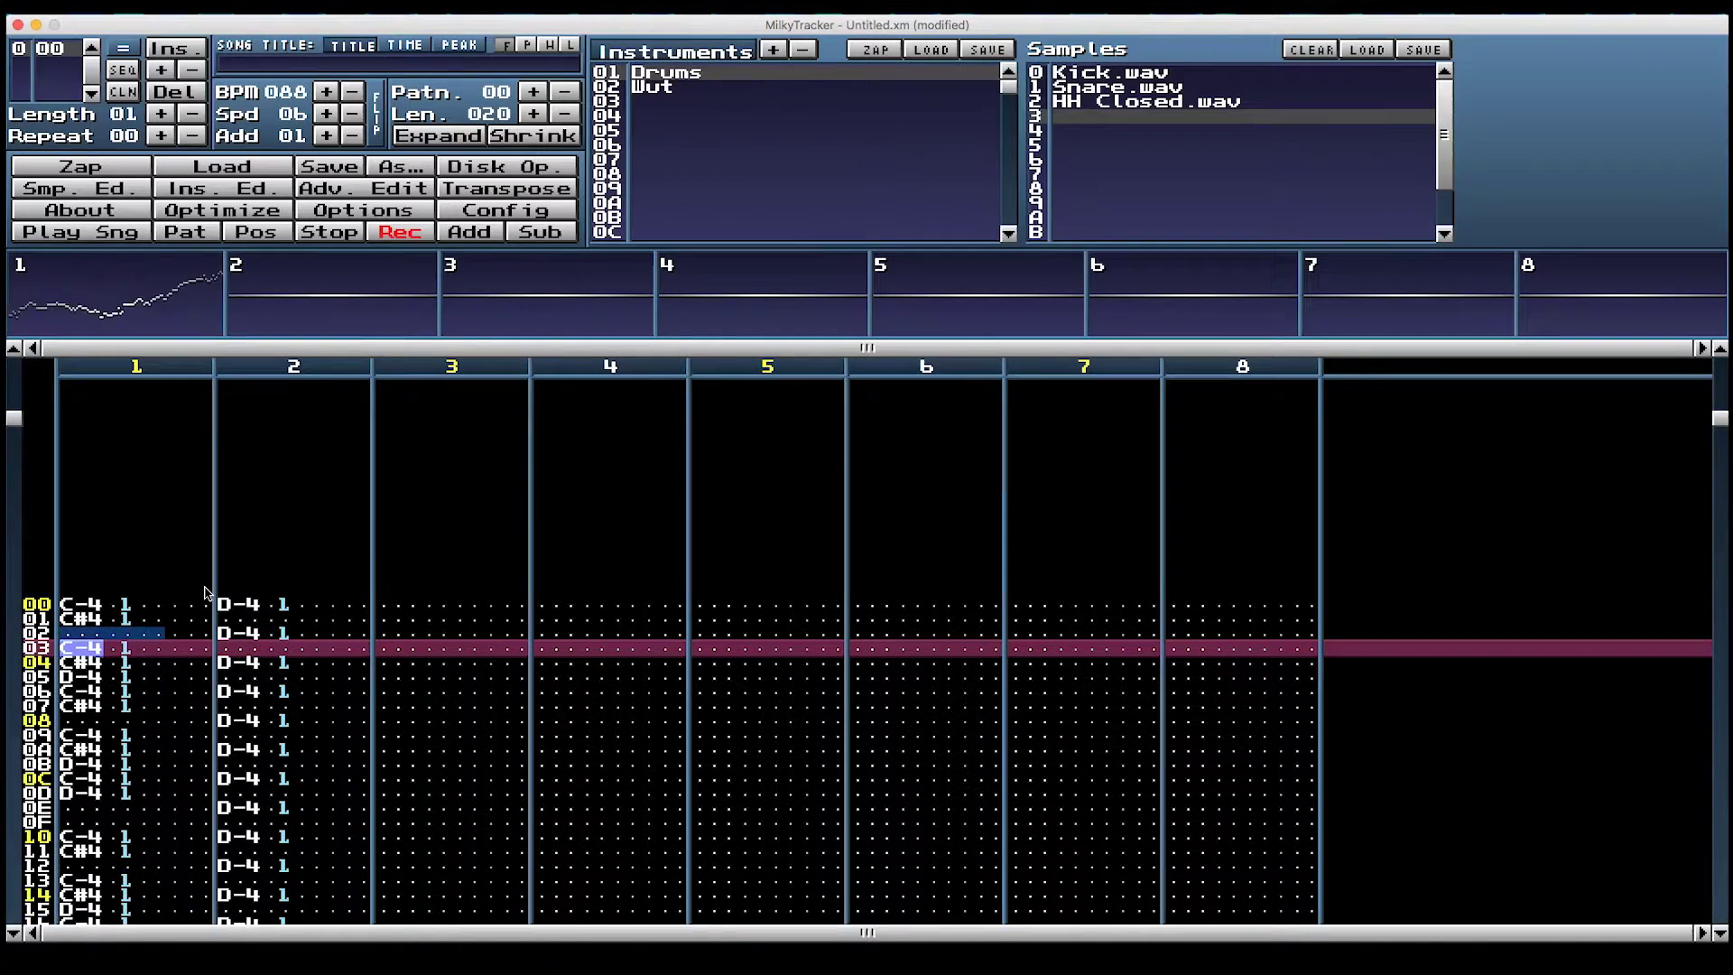
{"action": "key", "text": "Down"}
{"action": "key", "text": "Down"}
{"action": "key", "text": "Down"}
{"action": "key", "text": "Down"}
{"action": "key", "text": "Down"}
{"action": "key", "text": "Down"}
{"action": "key", "text": "Down"}
{"action": "key", "text": "Down"}
{"action": "key", "text": "Down"}
{"action": "key", "text": "Down"}
{"action": "key", "text": "Down"}
{"action": "key", "text": "Down"}
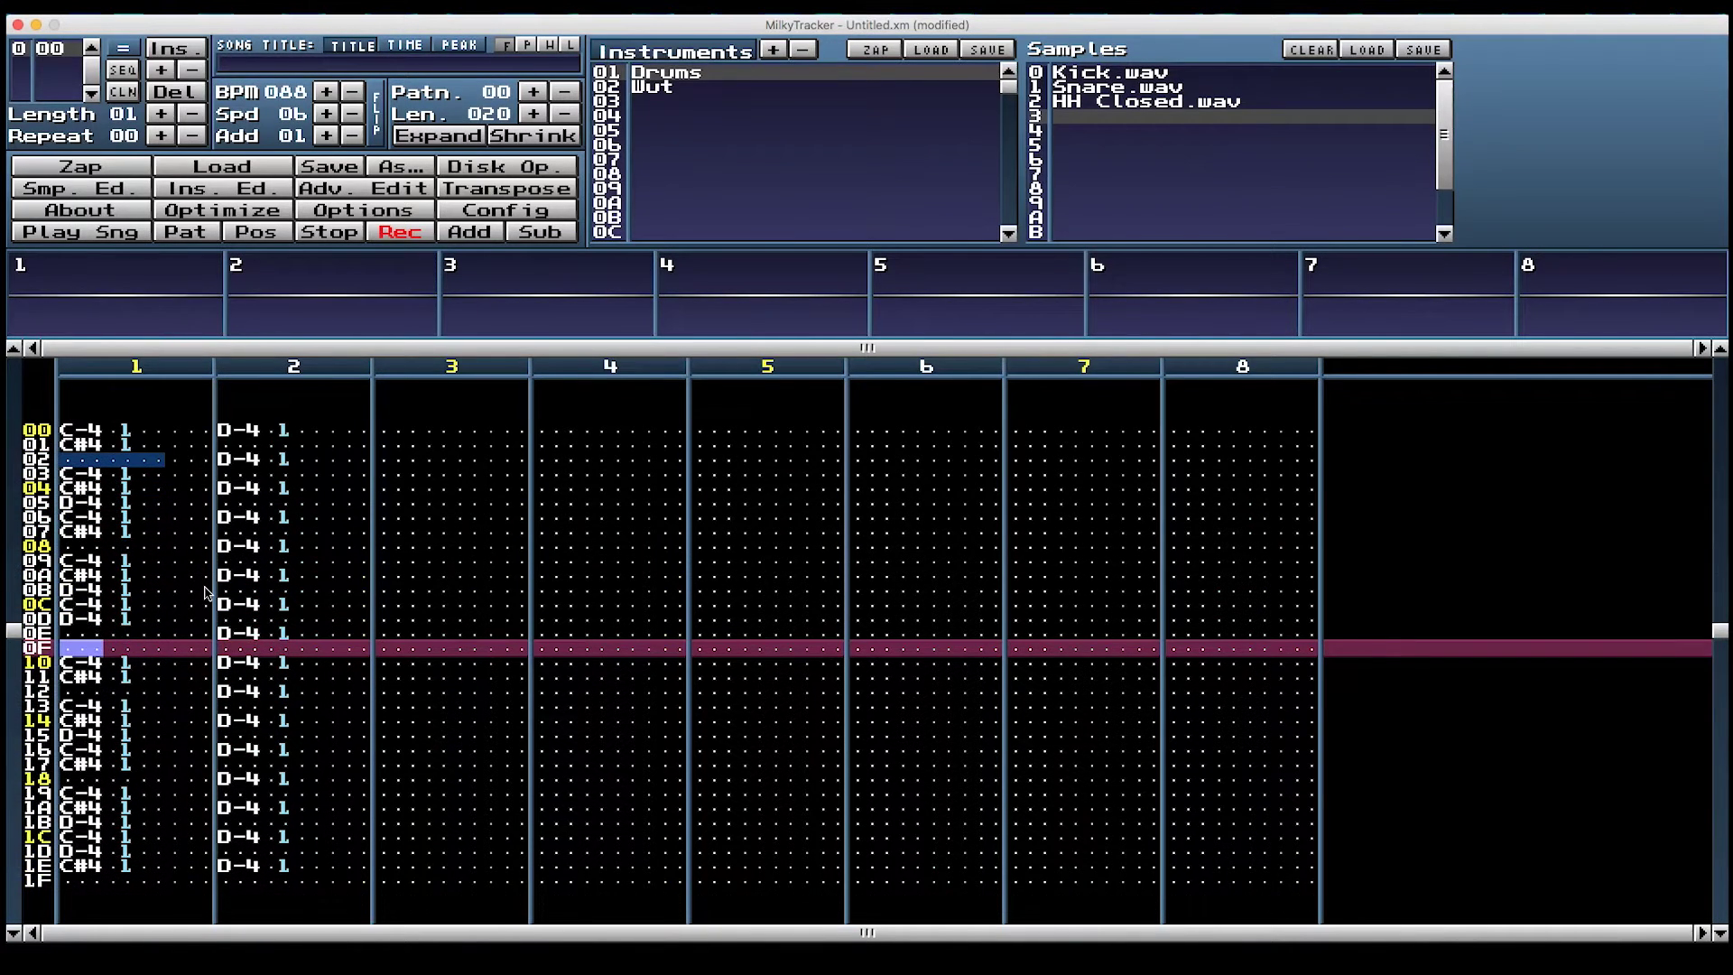
{"action": "key", "text": "Down"}
{"action": "key", "text": "Down"}
{"action": "key", "text": "Down"}
{"action": "key", "text": "Down"}
{"action": "key", "text": "Down"}
{"action": "key", "text": "Down"}
{"action": "key", "text": "Down"}
{"action": "key", "text": "Down"}
{"action": "key", "text": "Down"}
{"action": "key", "text": "Down"}
{"action": "key", "text": "Down"}
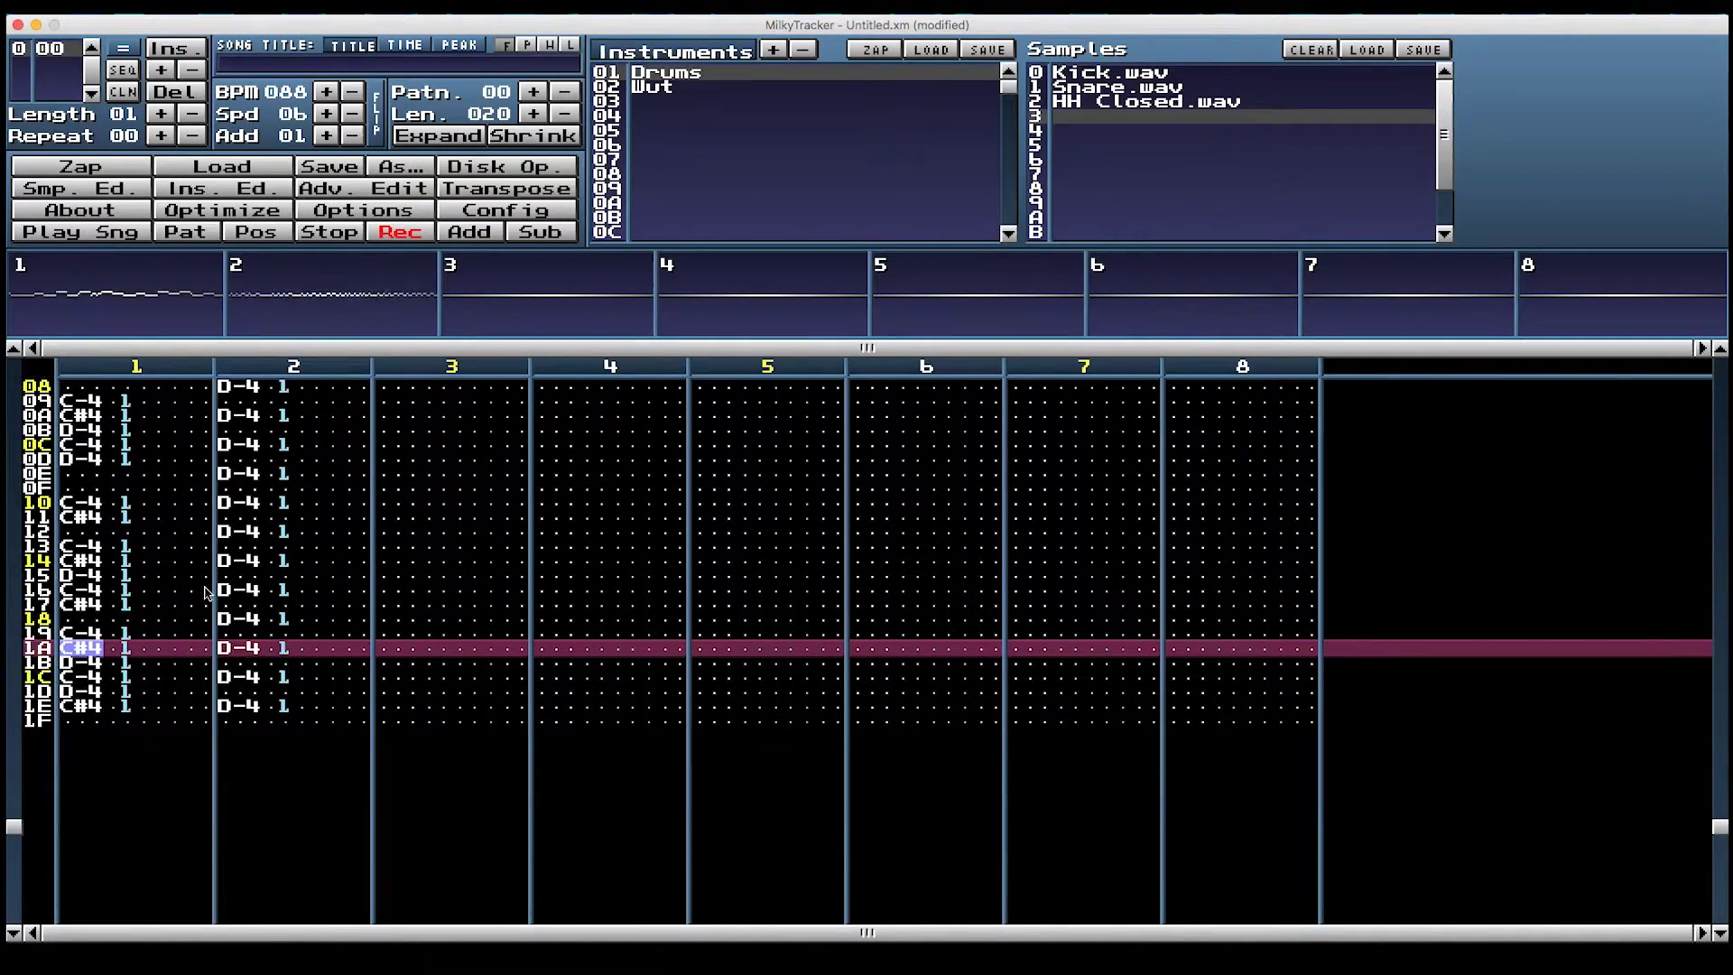
Stop playback, select instrument 02 Wut, move to channel 3 and turn recording off
{"action": "key", "text": "Down"}
{"action": "key", "text": "Down"}
{"action": "key", "text": "Down"}
{"action": "key", "text": "Down"}
{"action": "key", "text": "Down"}
{"action": "key", "text": "Down"}
{"action": "key", "text": "Right"}
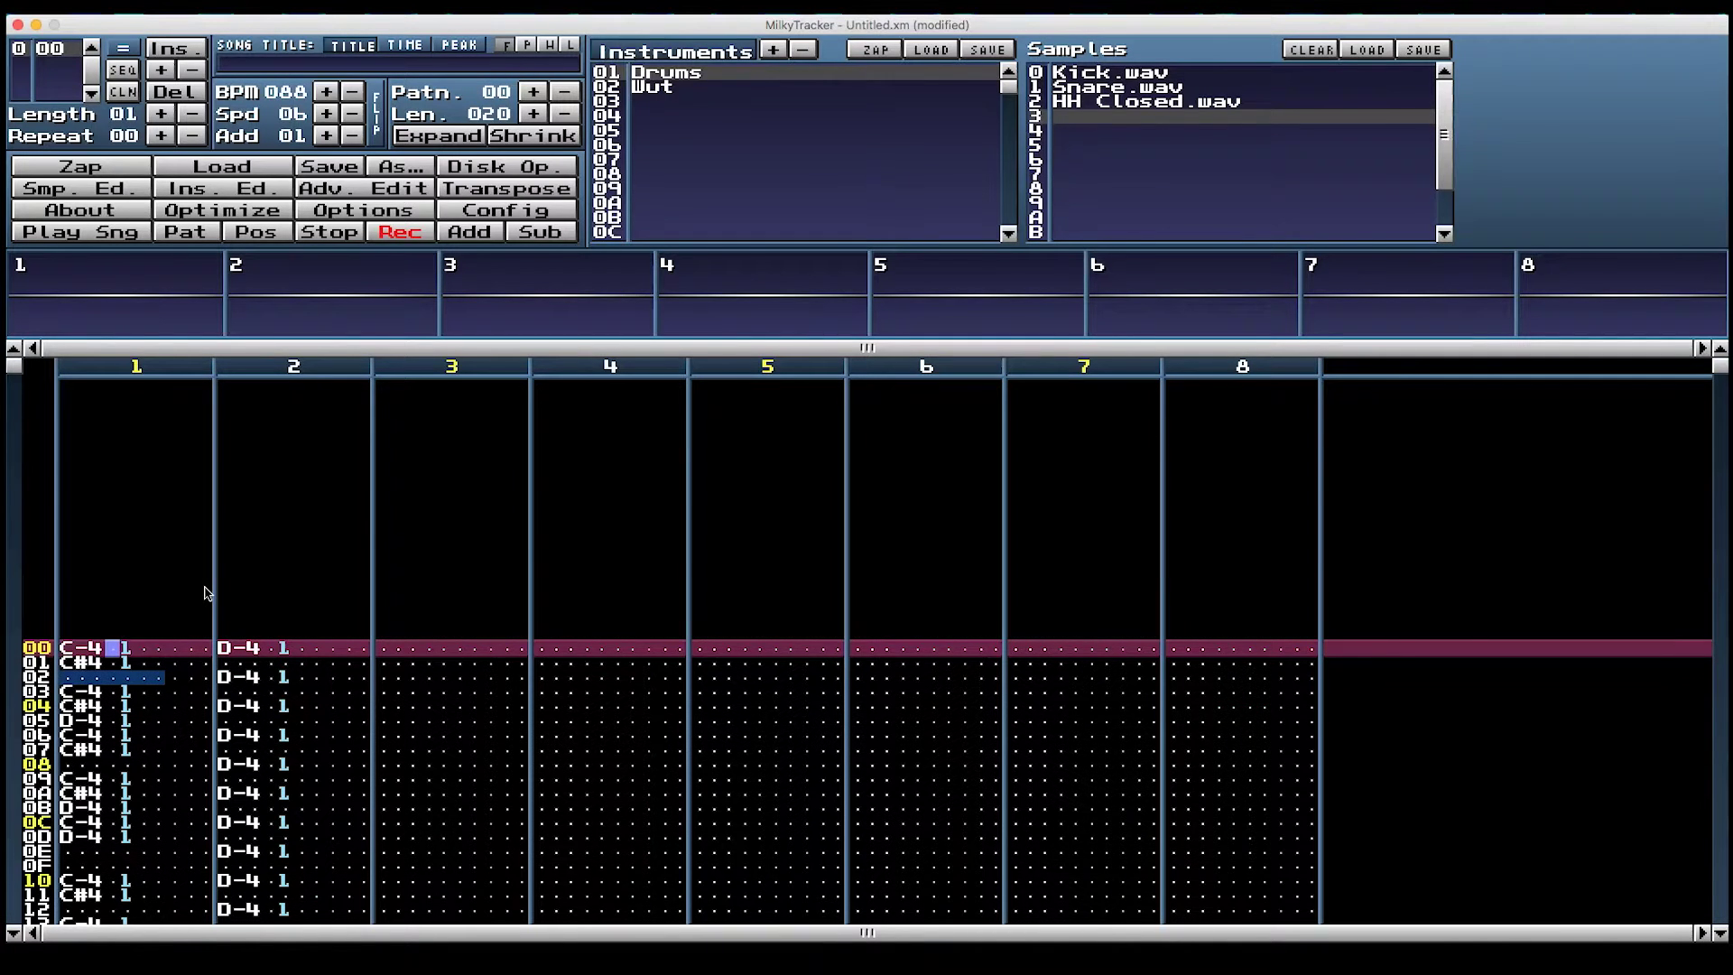
{"action": "key", "text": "shift+Down"}
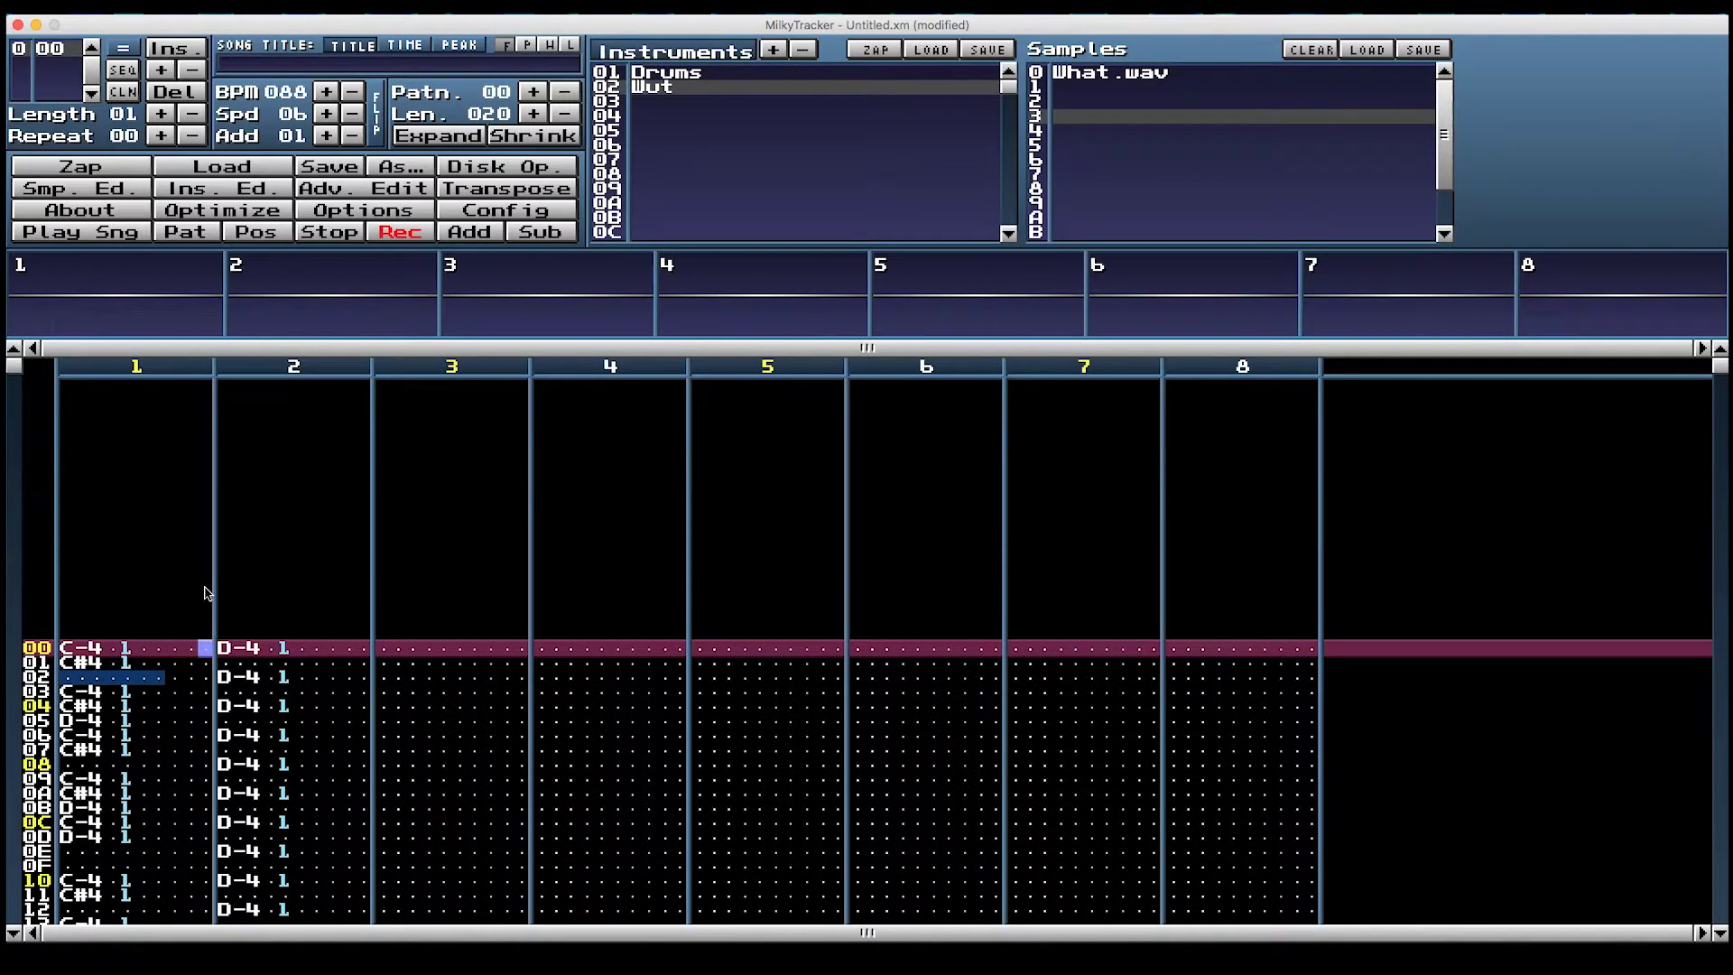
{"action": "key", "text": "Tab"}
{"action": "key", "text": "space"}
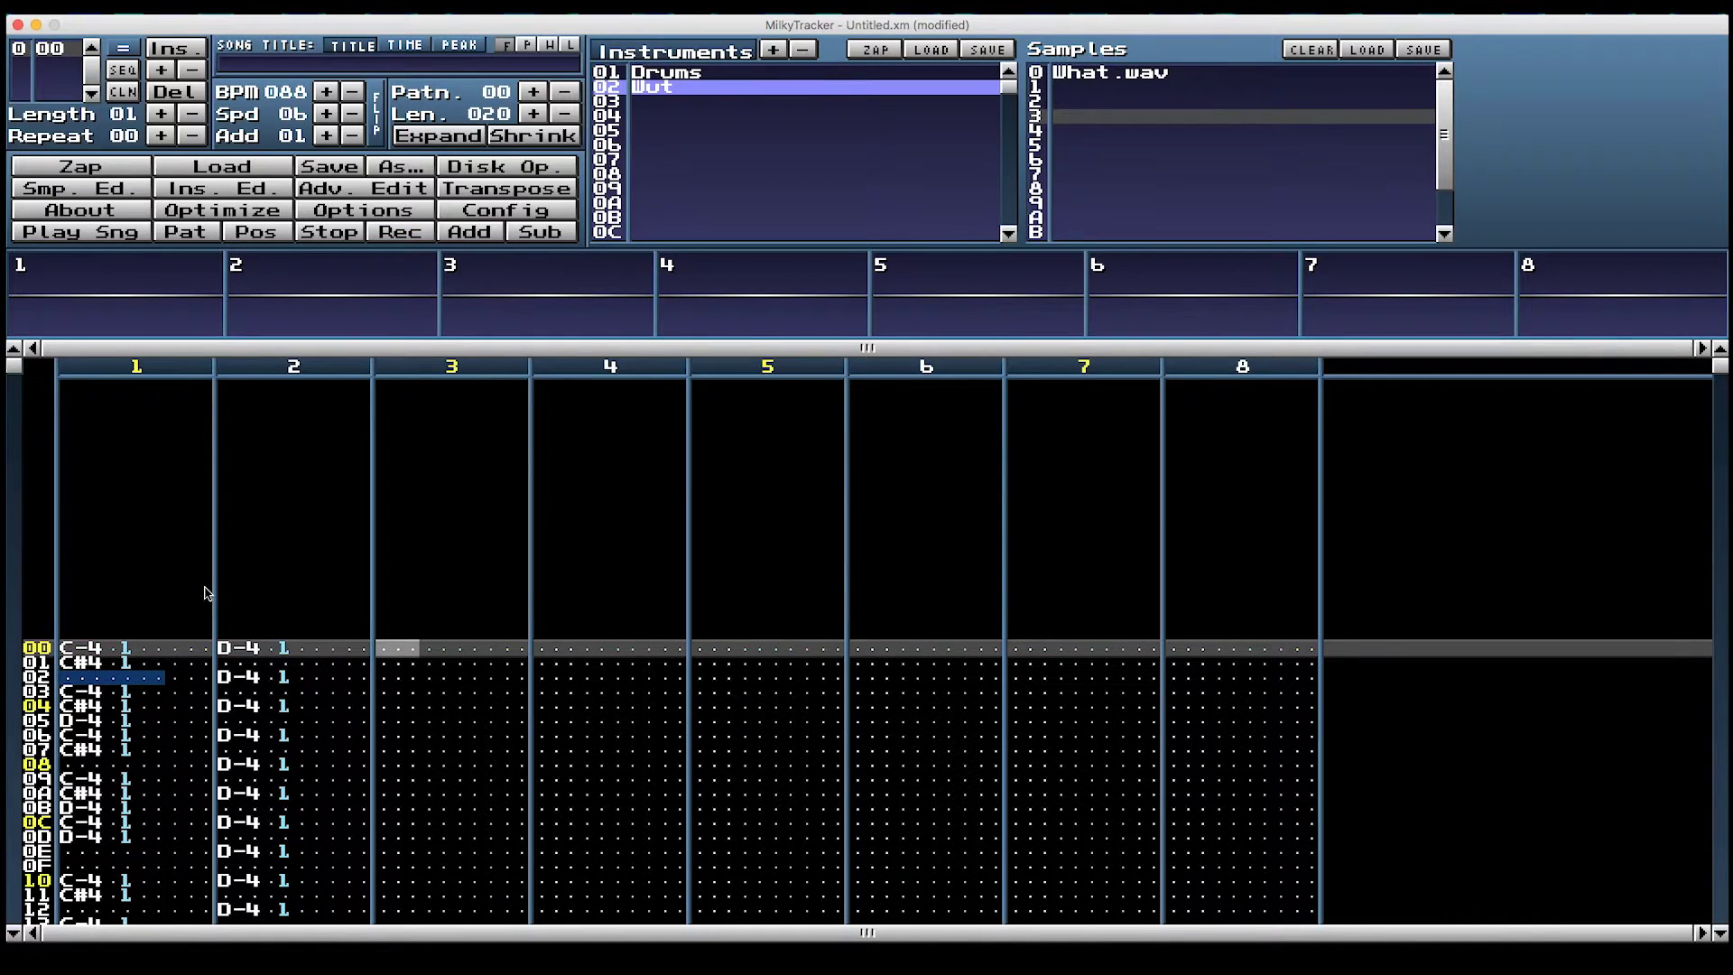
Browse the instruments' samples, settle back on Wut (What.wav) and turn recording on
{"action": "key", "text": "shift+Up"}
{"action": "key", "text": "shift+Down"}
{"action": "key", "text": "shift+Down"}
{"action": "key", "text": "shift+Down"}
{"action": "key", "text": "shift+Up"}
{"action": "key", "text": "shift+Up"}
{"action": "key", "text": "shift+Up"}
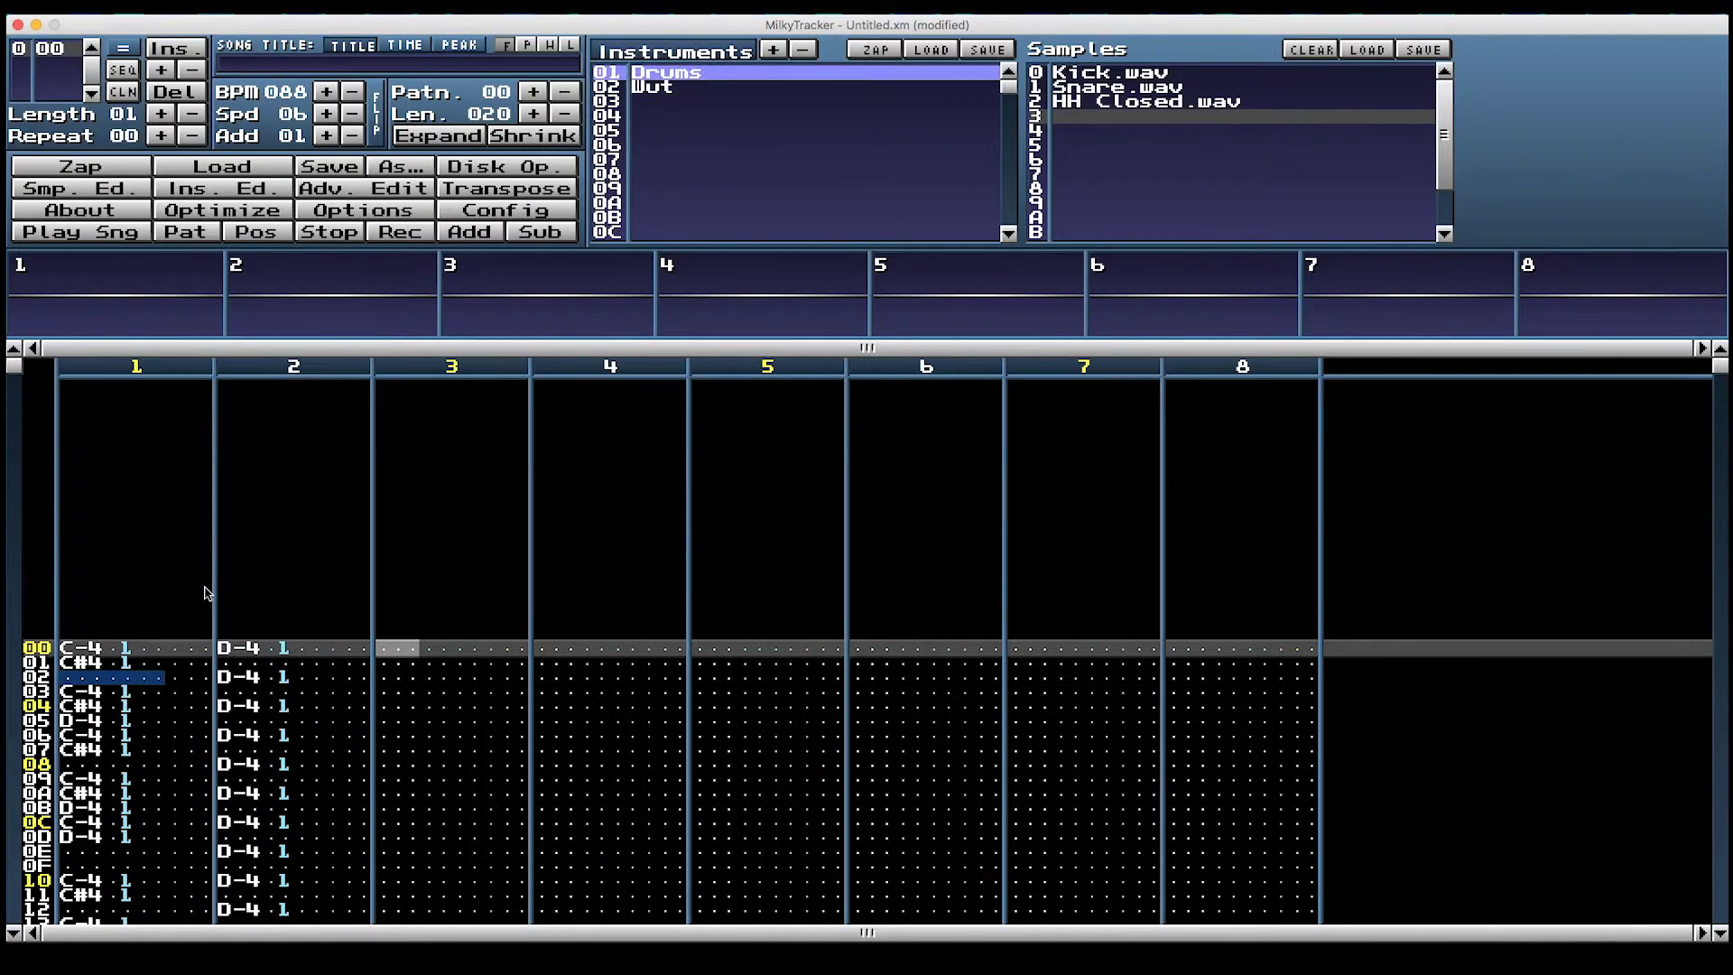
{"action": "key", "text": "shift+Down"}
{"action": "key", "text": "shift+Down"}
{"action": "key", "text": "shift+Up"}
{"action": "key", "text": "shift+Up"}
{"action": "key", "text": "shift+Down"}
{"action": "key", "text": "shift+Down"}
{"action": "key", "text": "shift+Up"}
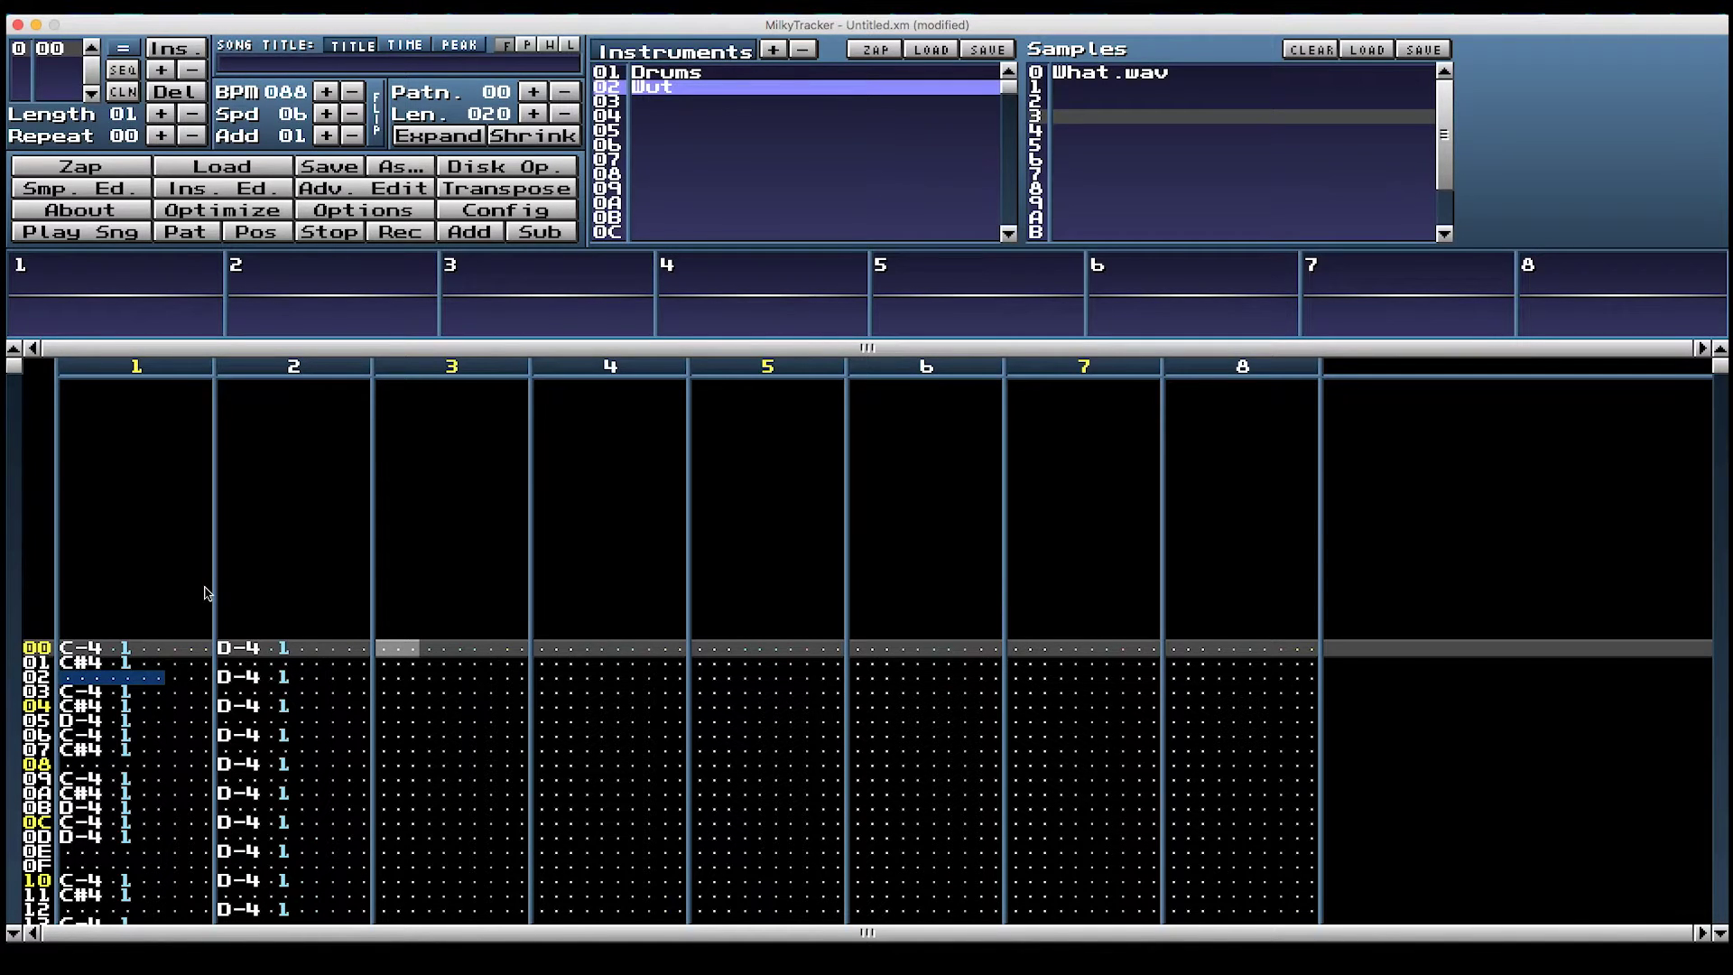
{"action": "key", "text": "space"}
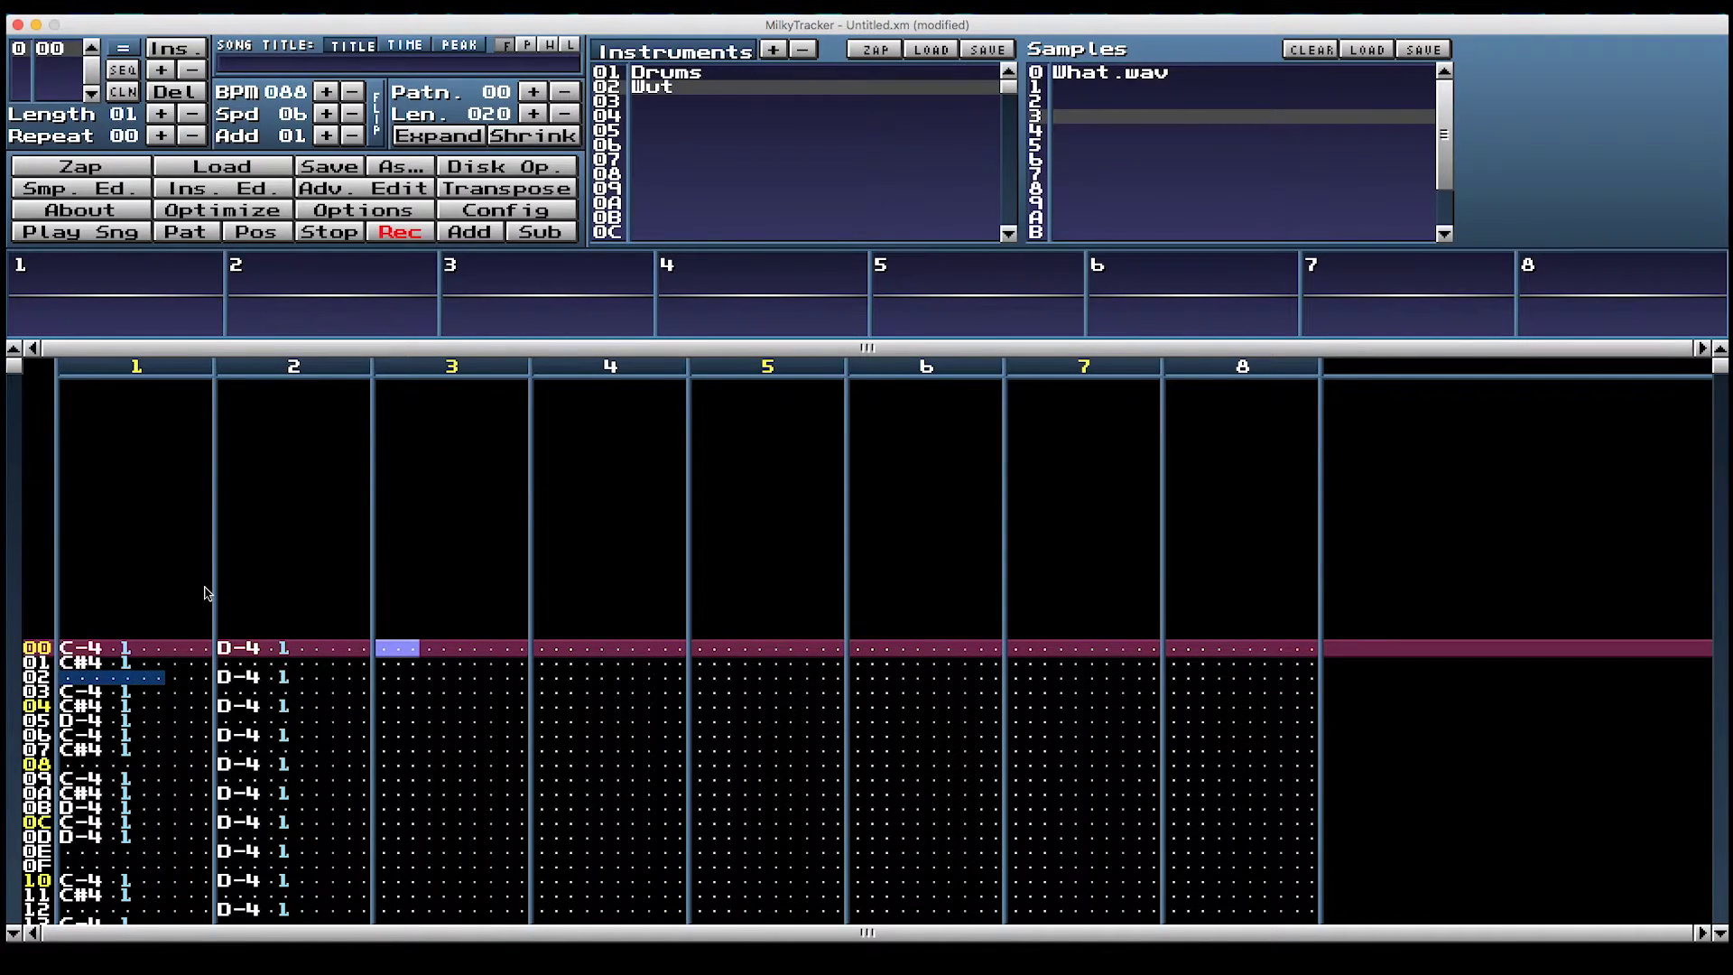
Enter a rhythm of C-4 Wut notes down channel 3 and play the pattern
{"action": "key", "text": "Down"}
{"action": "key", "text": "Down"}
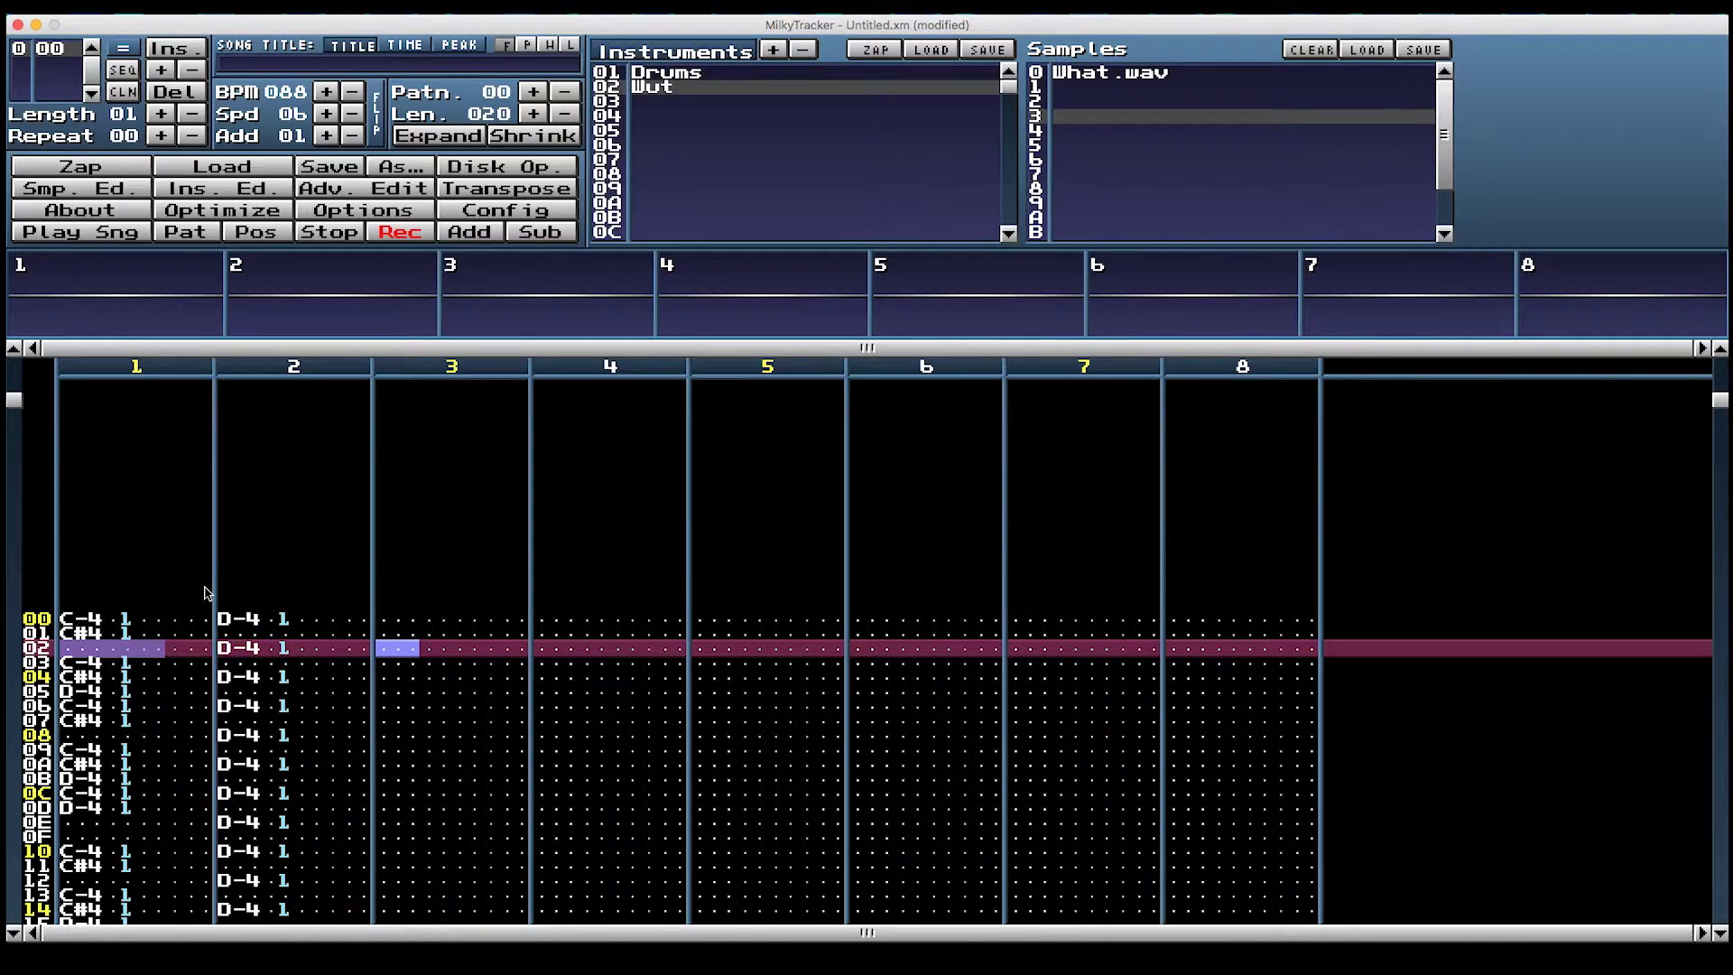
{"action": "key", "text": "z"}
{"action": "key", "text": "z"}
{"action": "key", "text": "Down"}
{"action": "key", "text": "Down"}
{"action": "key", "text": "Down"}
{"action": "key", "text": "z"}
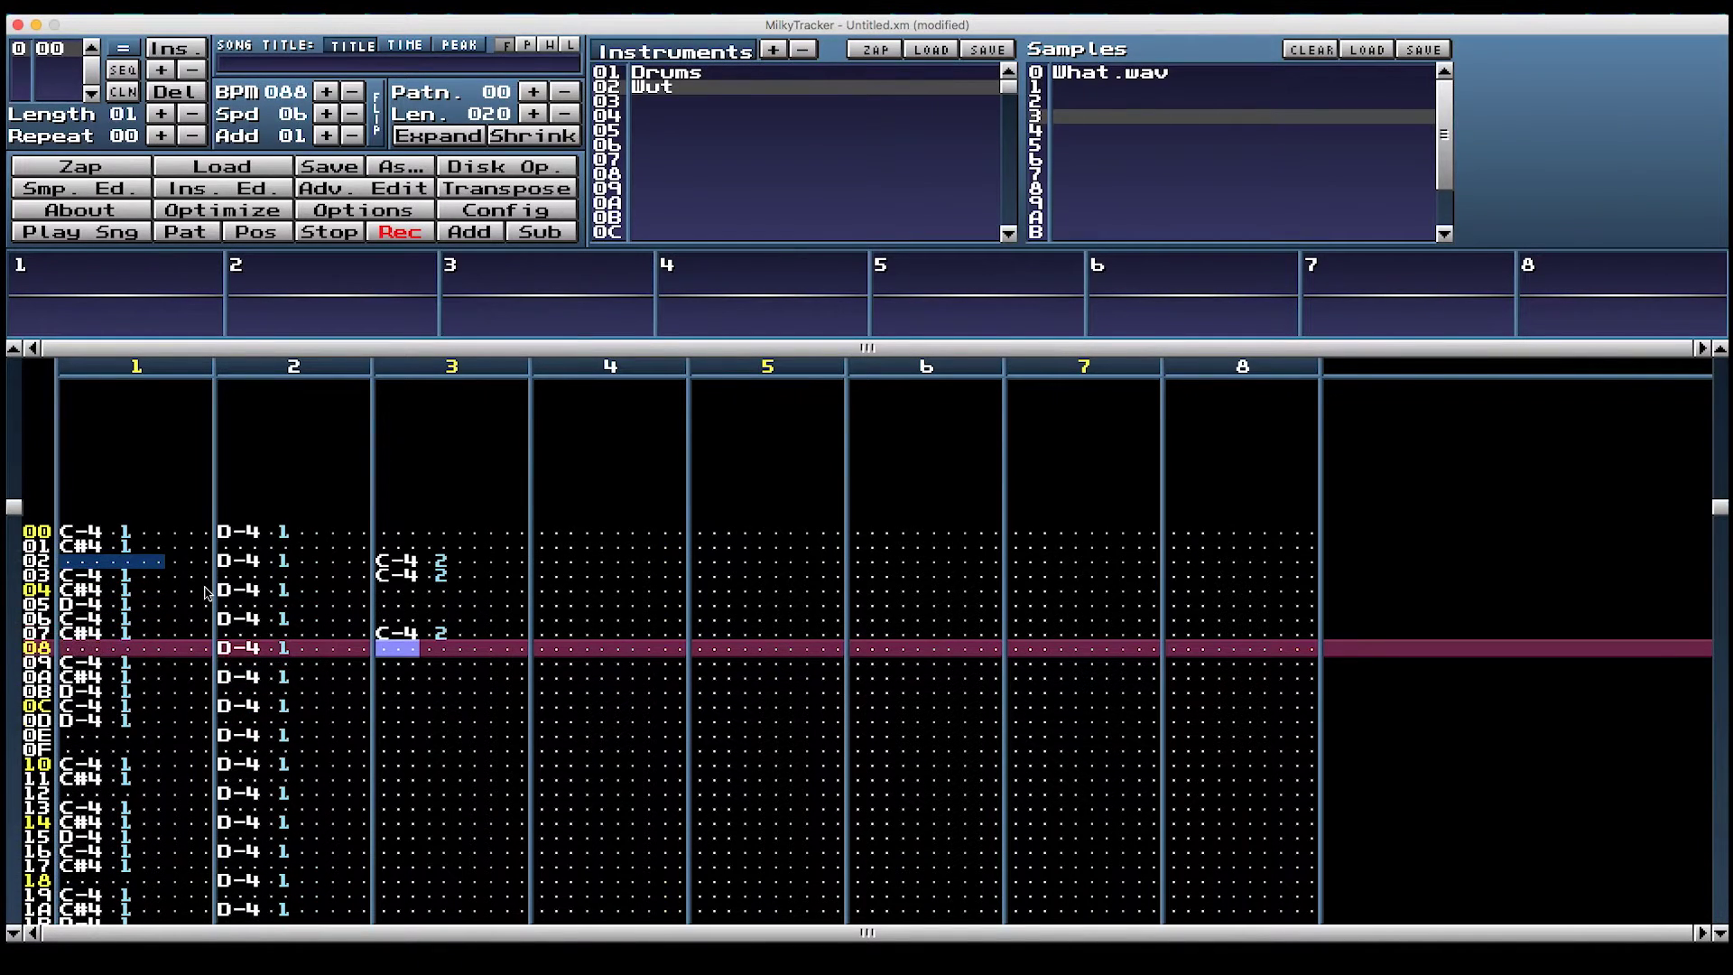
{"action": "key", "text": "z"}
{"action": "key", "text": "Down"}
{"action": "key", "text": "Down"}
{"action": "key", "text": "Down"}
{"action": "key", "text": "z"}
{"action": "key", "text": "Down"}
{"action": "key", "text": "z"}
{"action": "key", "text": "Down"}
{"action": "key", "text": "Down"}
{"action": "key", "text": "Down"}
{"action": "key", "text": "z"}
{"action": "key", "text": "z"}
{"action": "key", "text": "Down"}
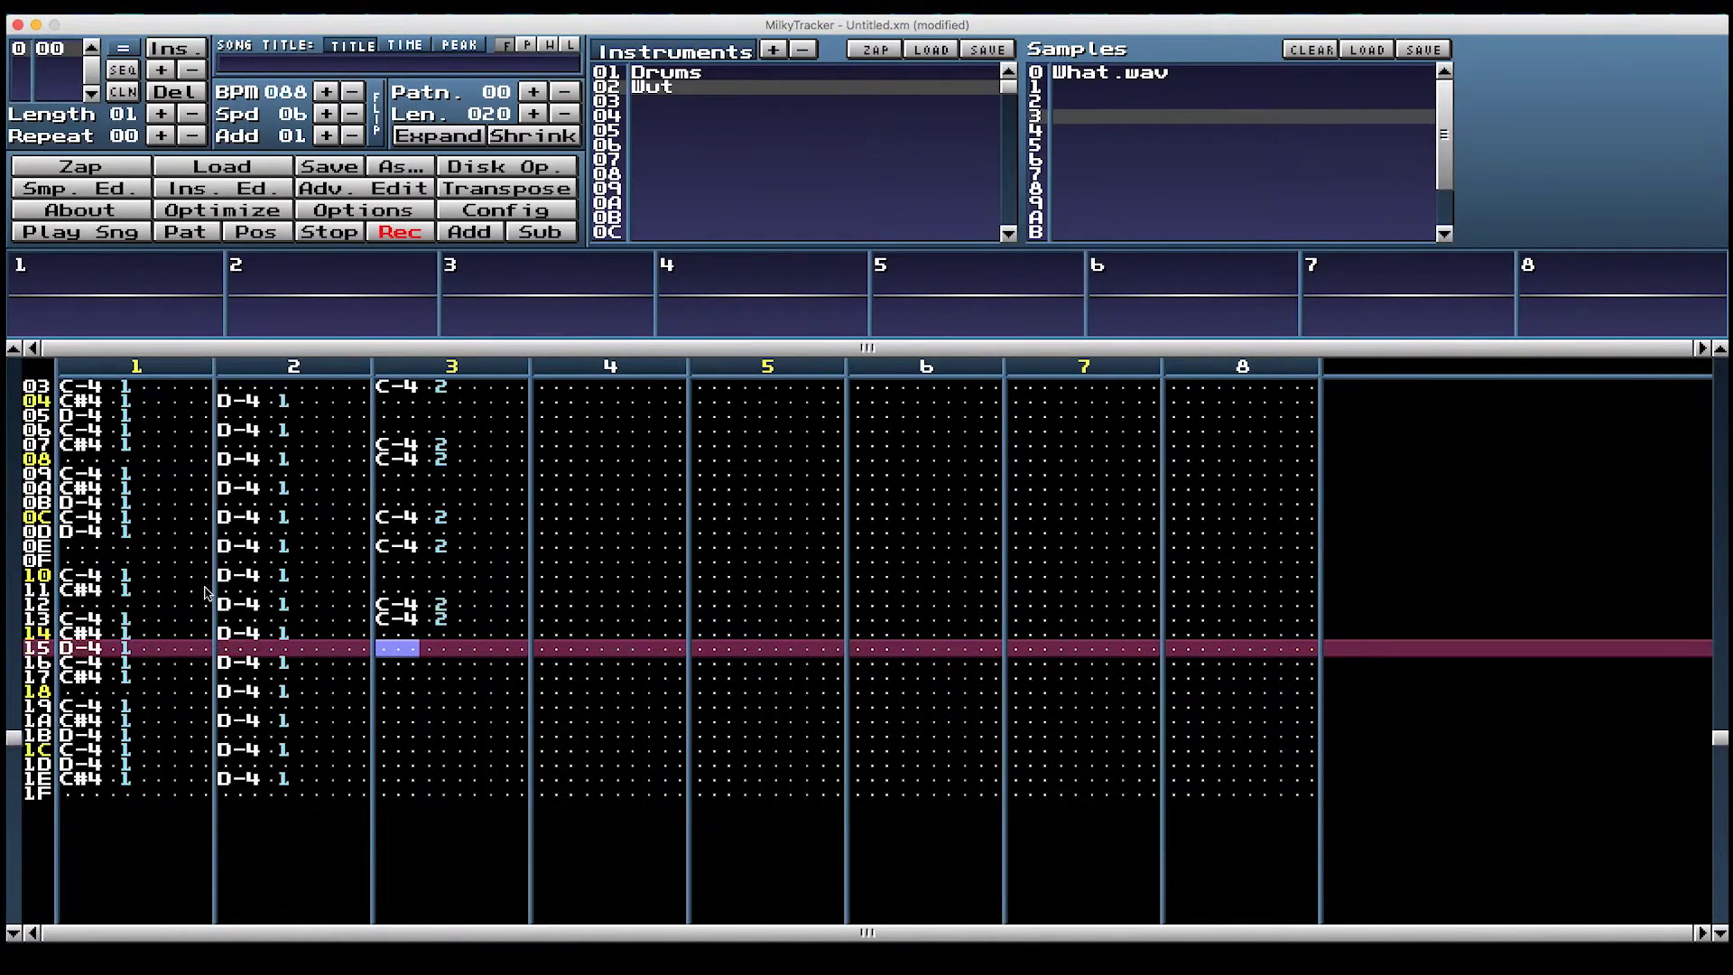
{"action": "key", "text": "Return"}
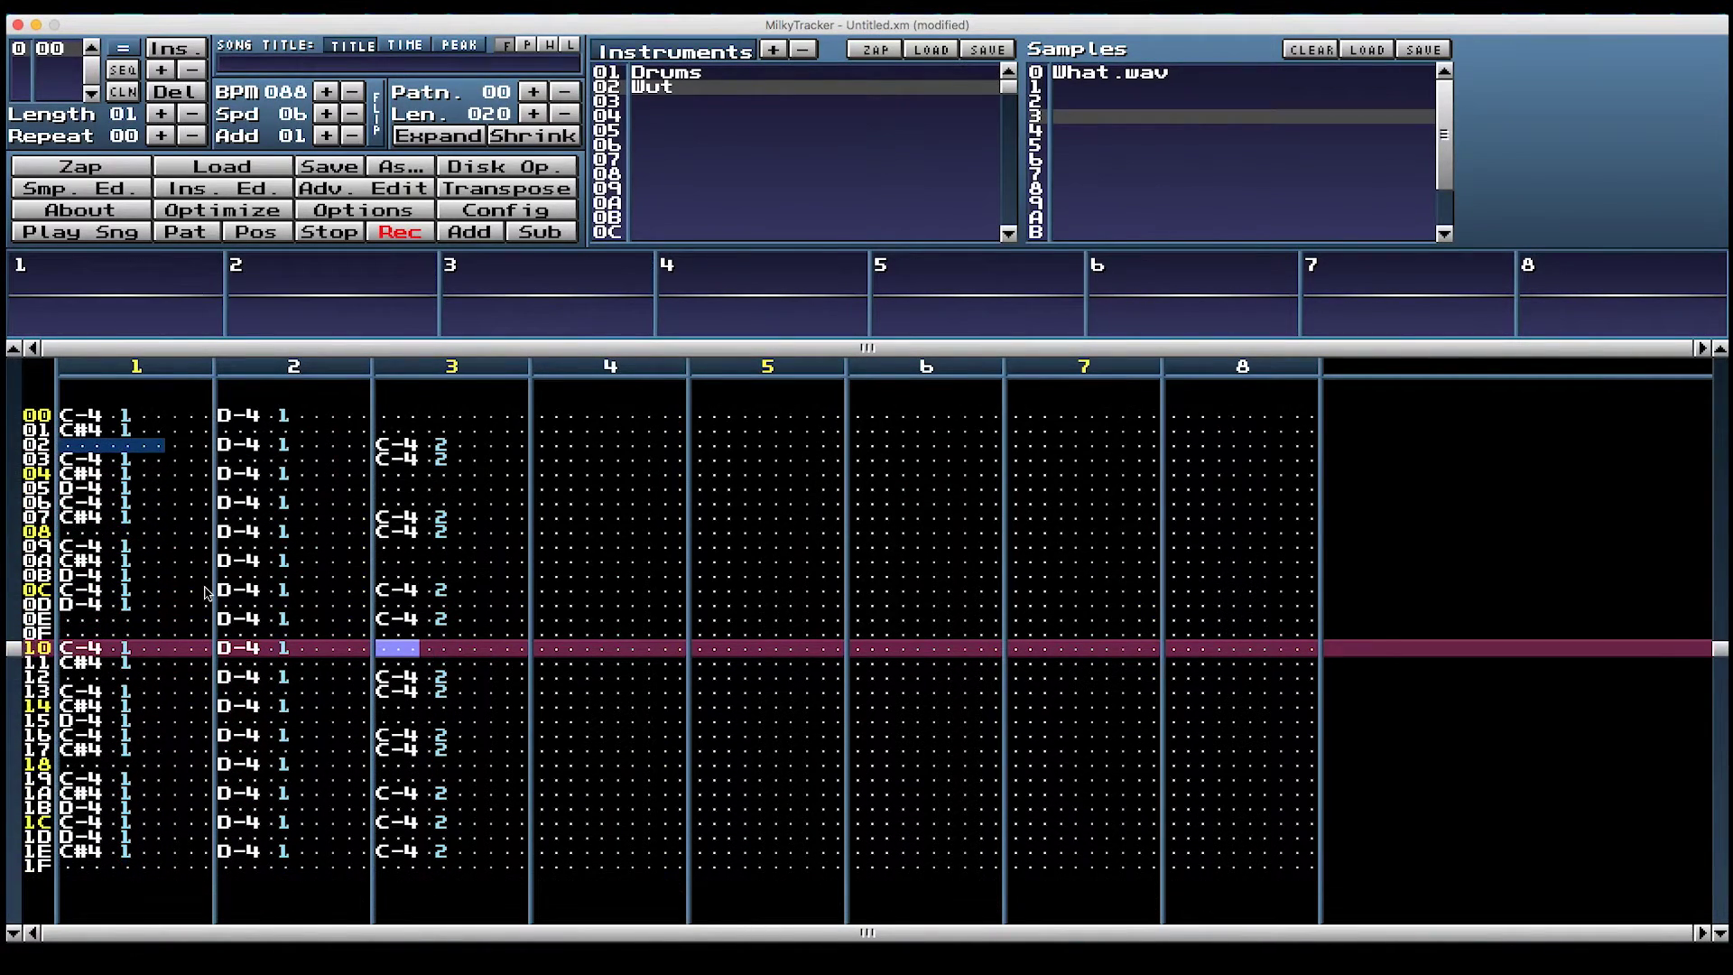
Change the row 09 note to C-5, add a C-5 at row 0F, and replay
{"action": "key", "text": "Up"}
{"action": "key", "text": "Up"}
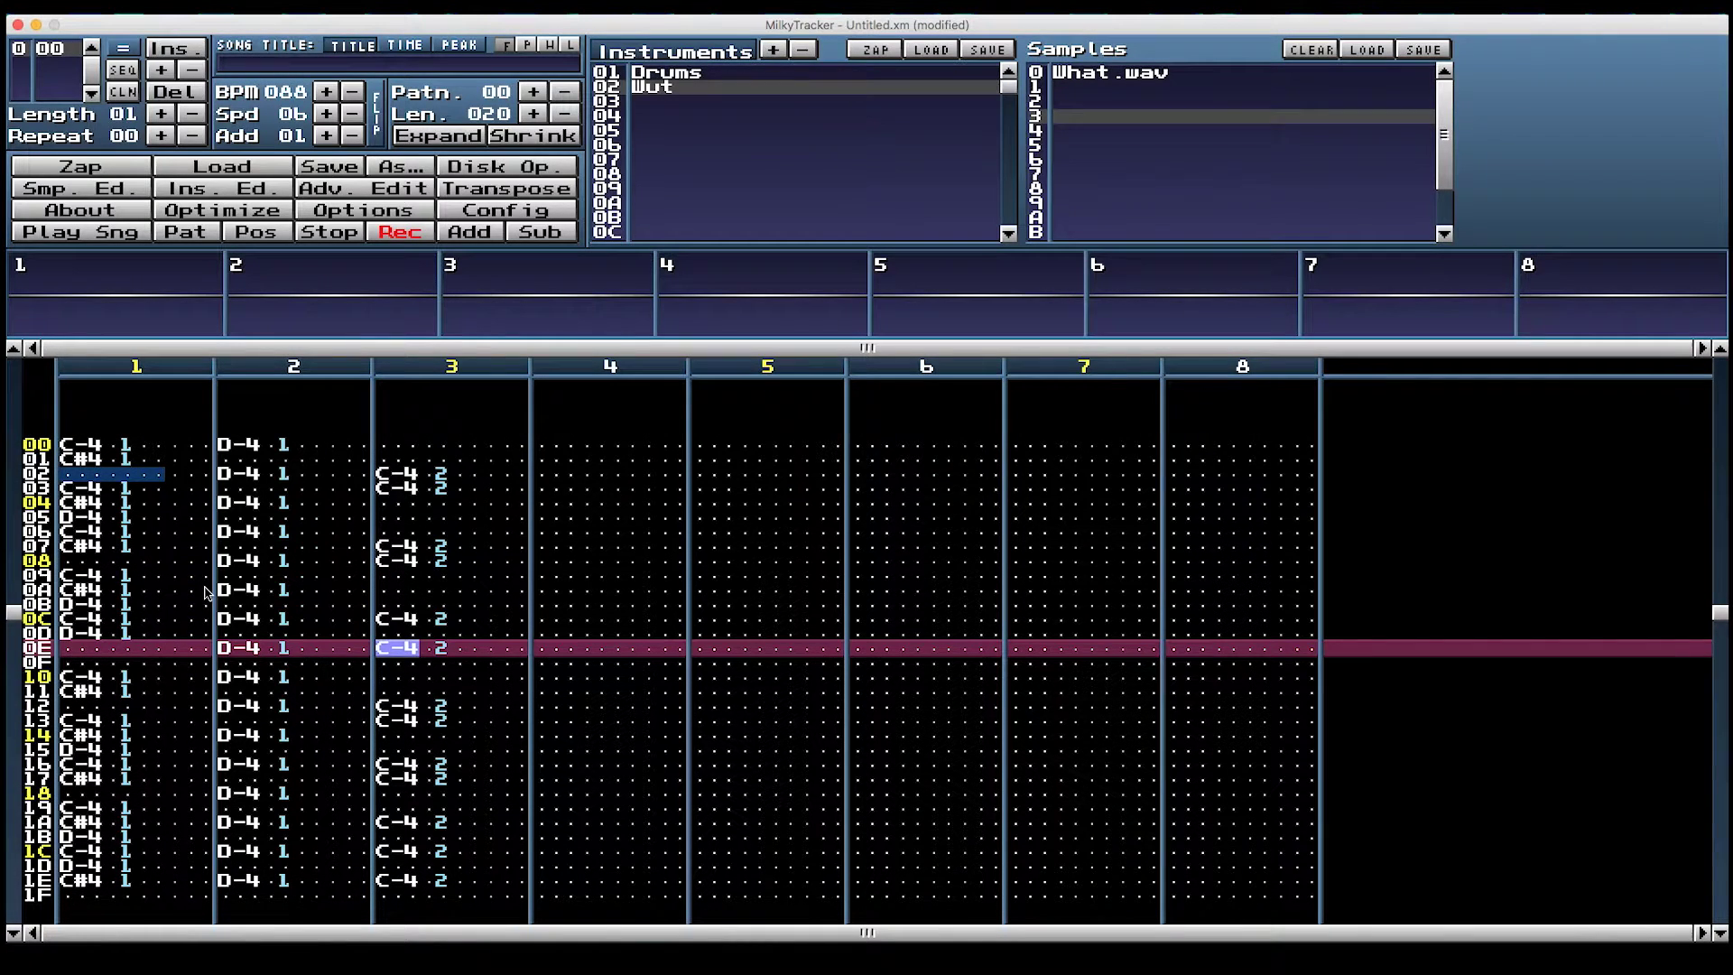
{"action": "key", "text": "Up"}
{"action": "key", "text": "Up"}
{"action": "key", "text": "Up"}
{"action": "key", "text": "Up"}
{"action": "key", "text": "Up"}
{"action": "key", "text": "z"}
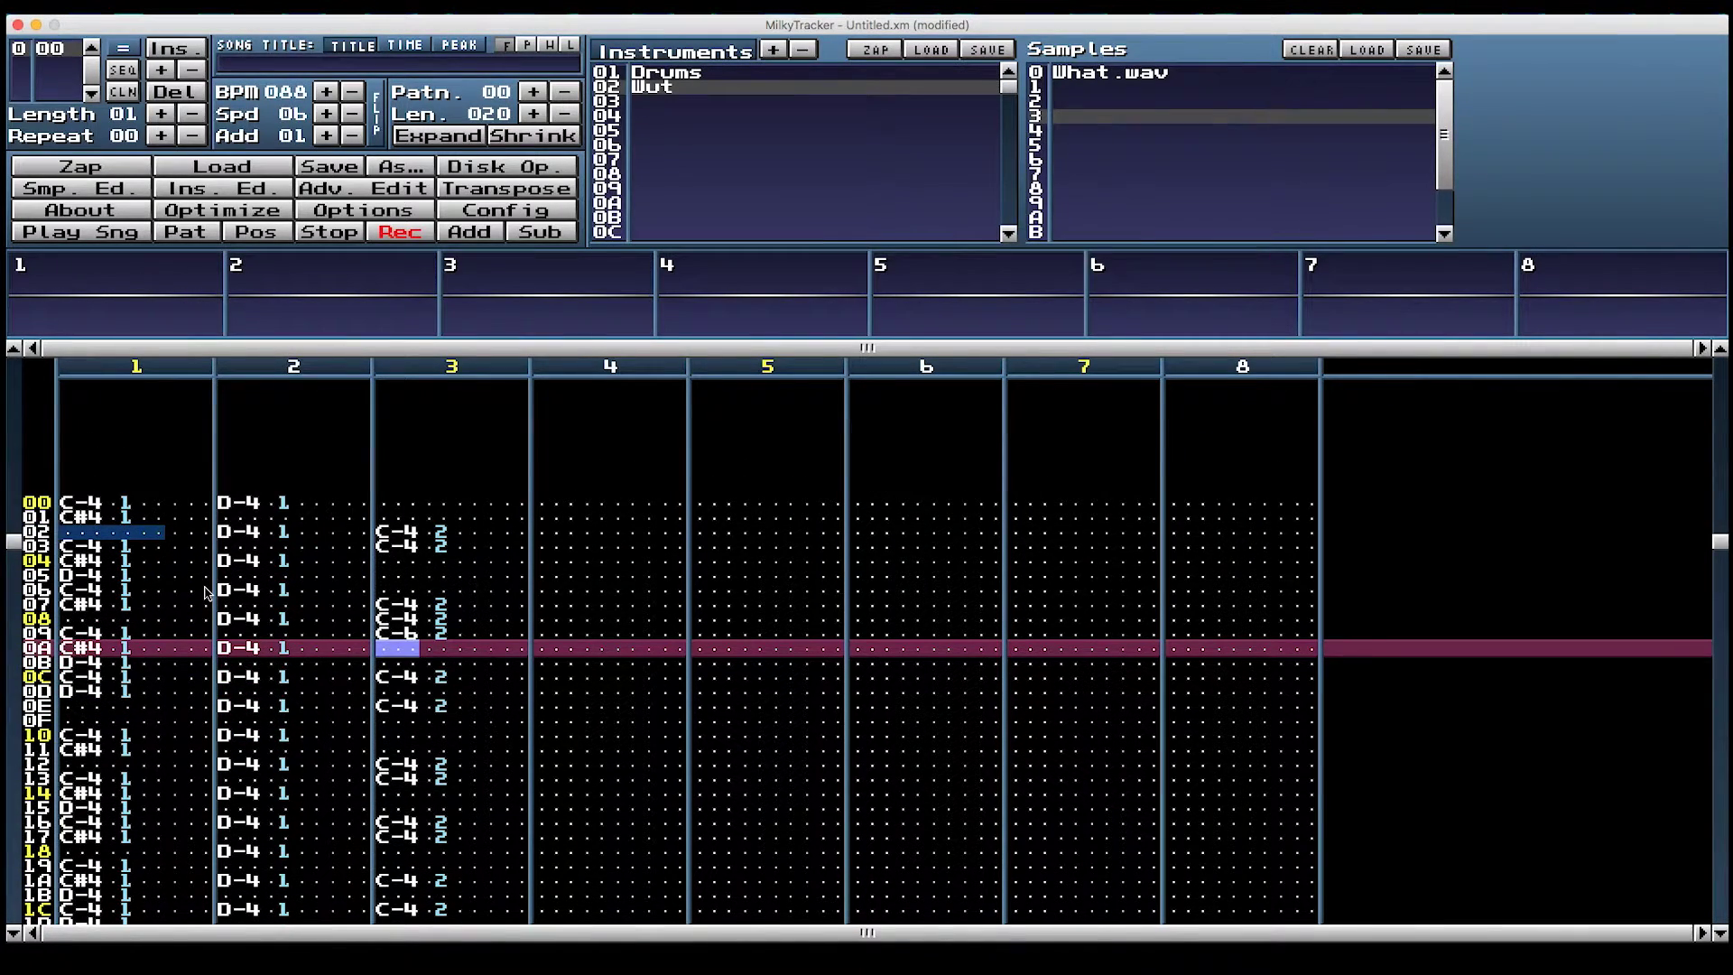
{"action": "key", "text": "Up"}
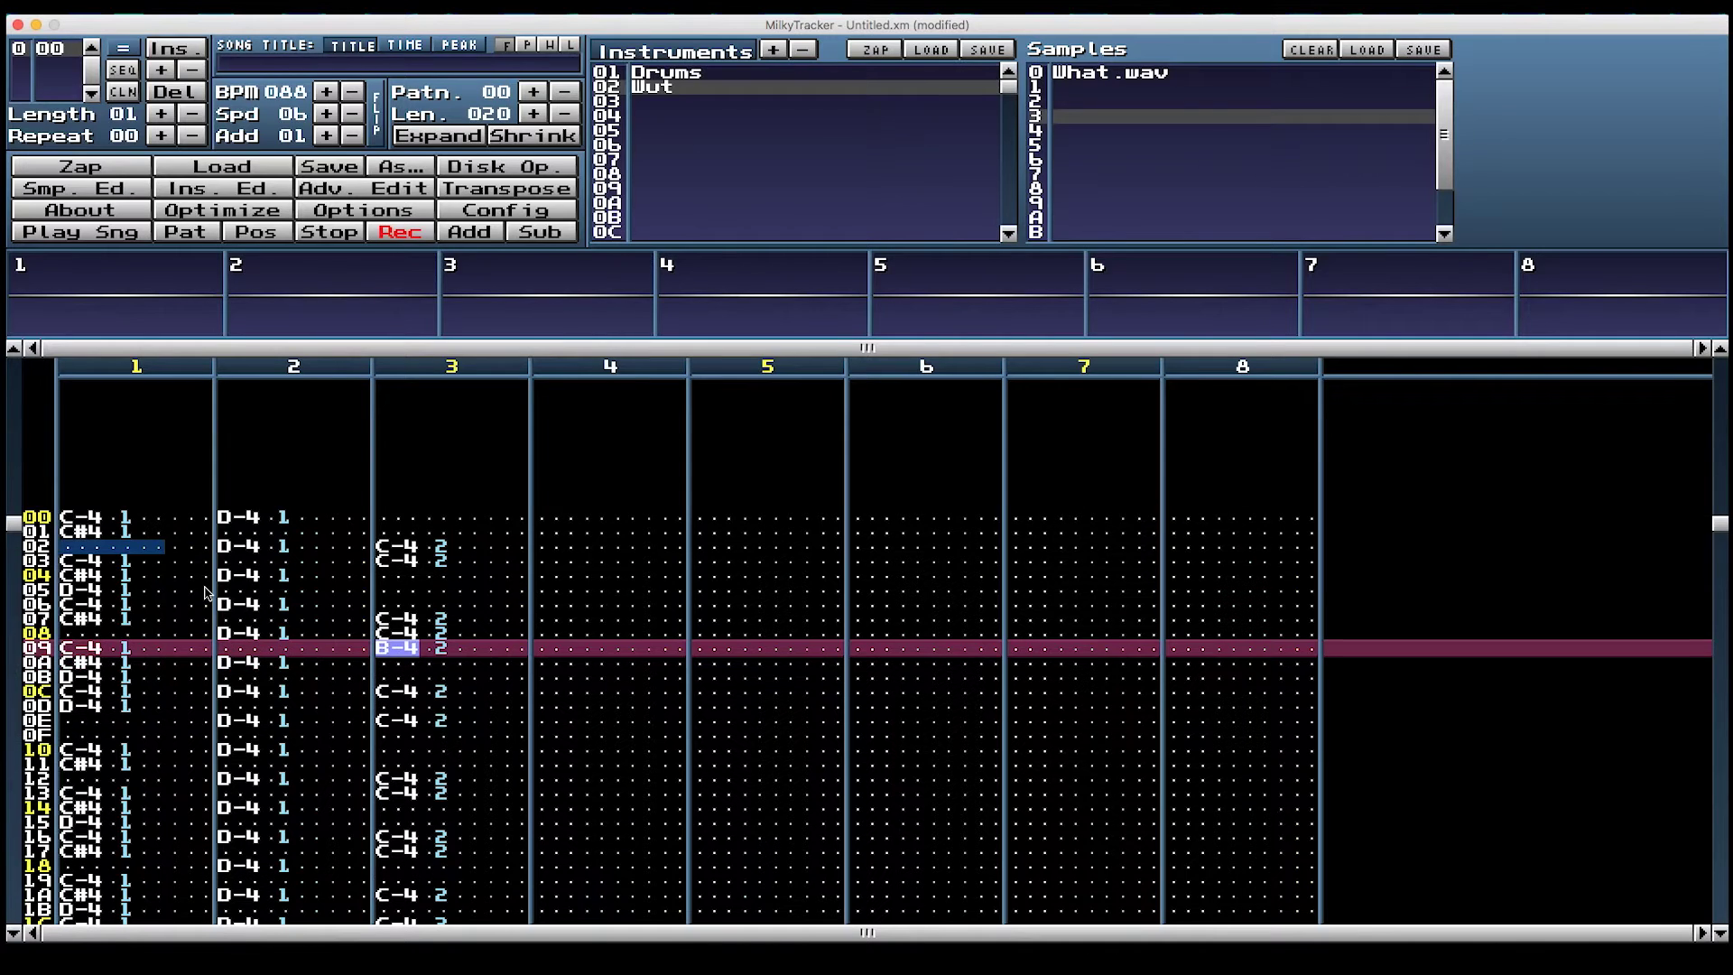
{"action": "key", "text": "q"}
{"action": "key", "text": "Down"}
{"action": "key", "text": "Down"}
{"action": "key", "text": "Down"}
{"action": "key", "text": "Down"}
{"action": "key", "text": "Down"}
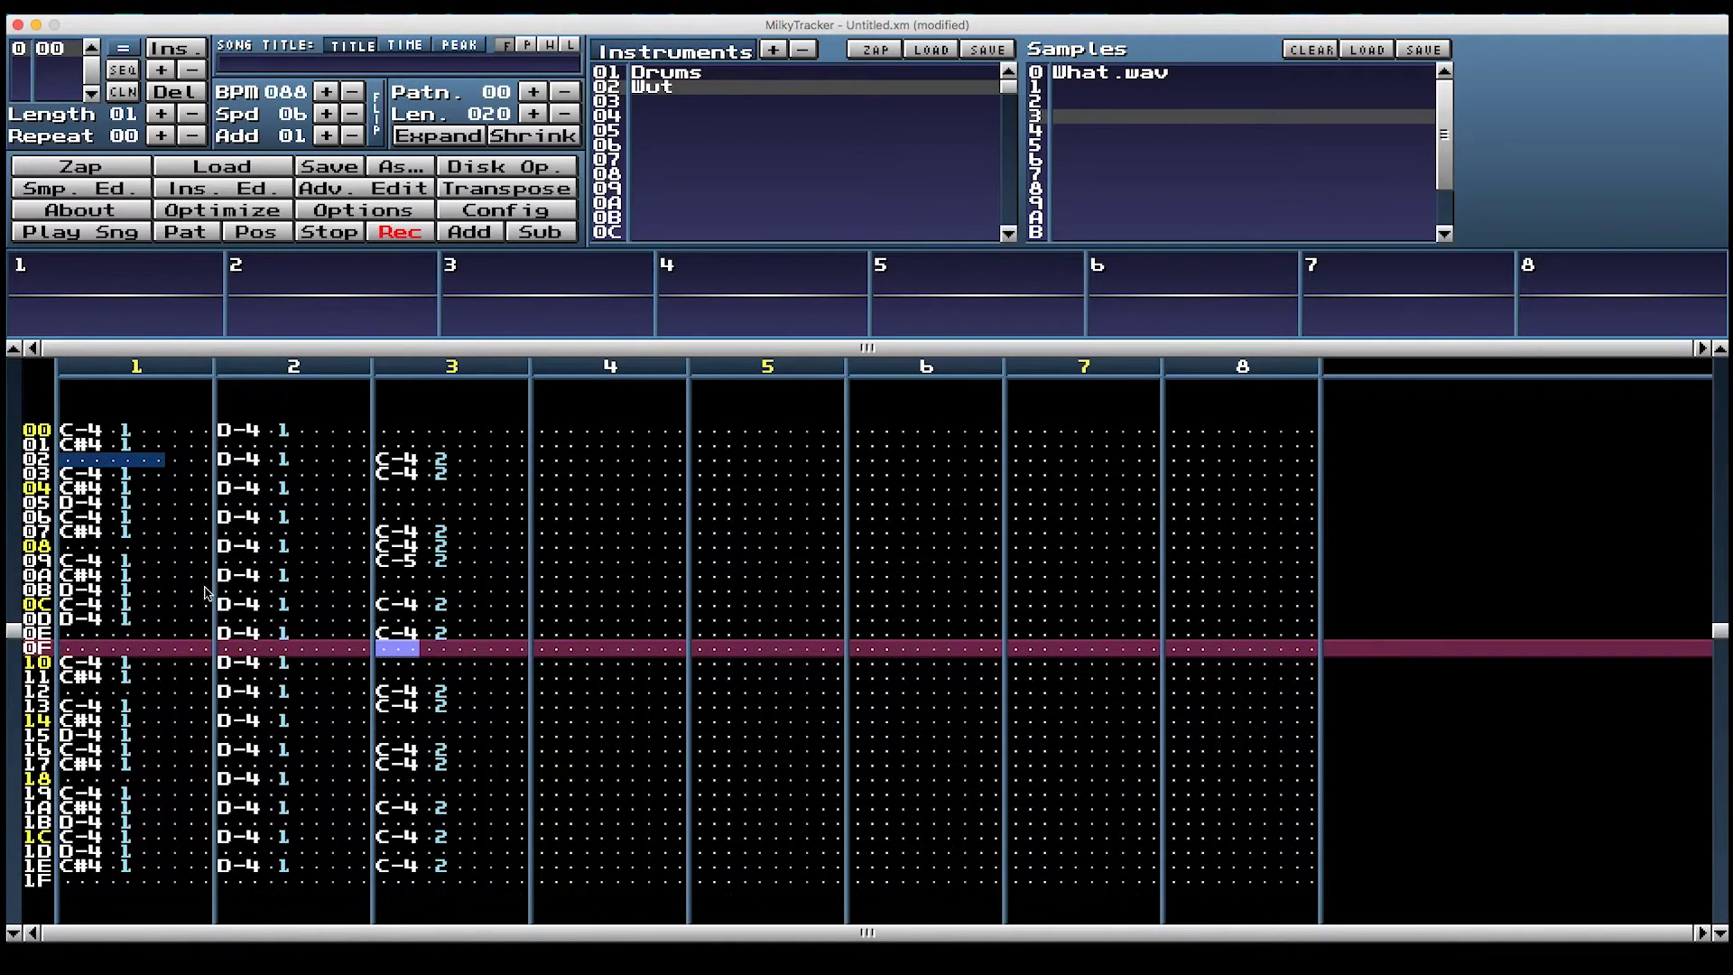
{"action": "key", "text": "q"}
{"action": "key", "text": "Down"}
{"action": "key", "text": "Down"}
{"action": "key", "text": "Return"}
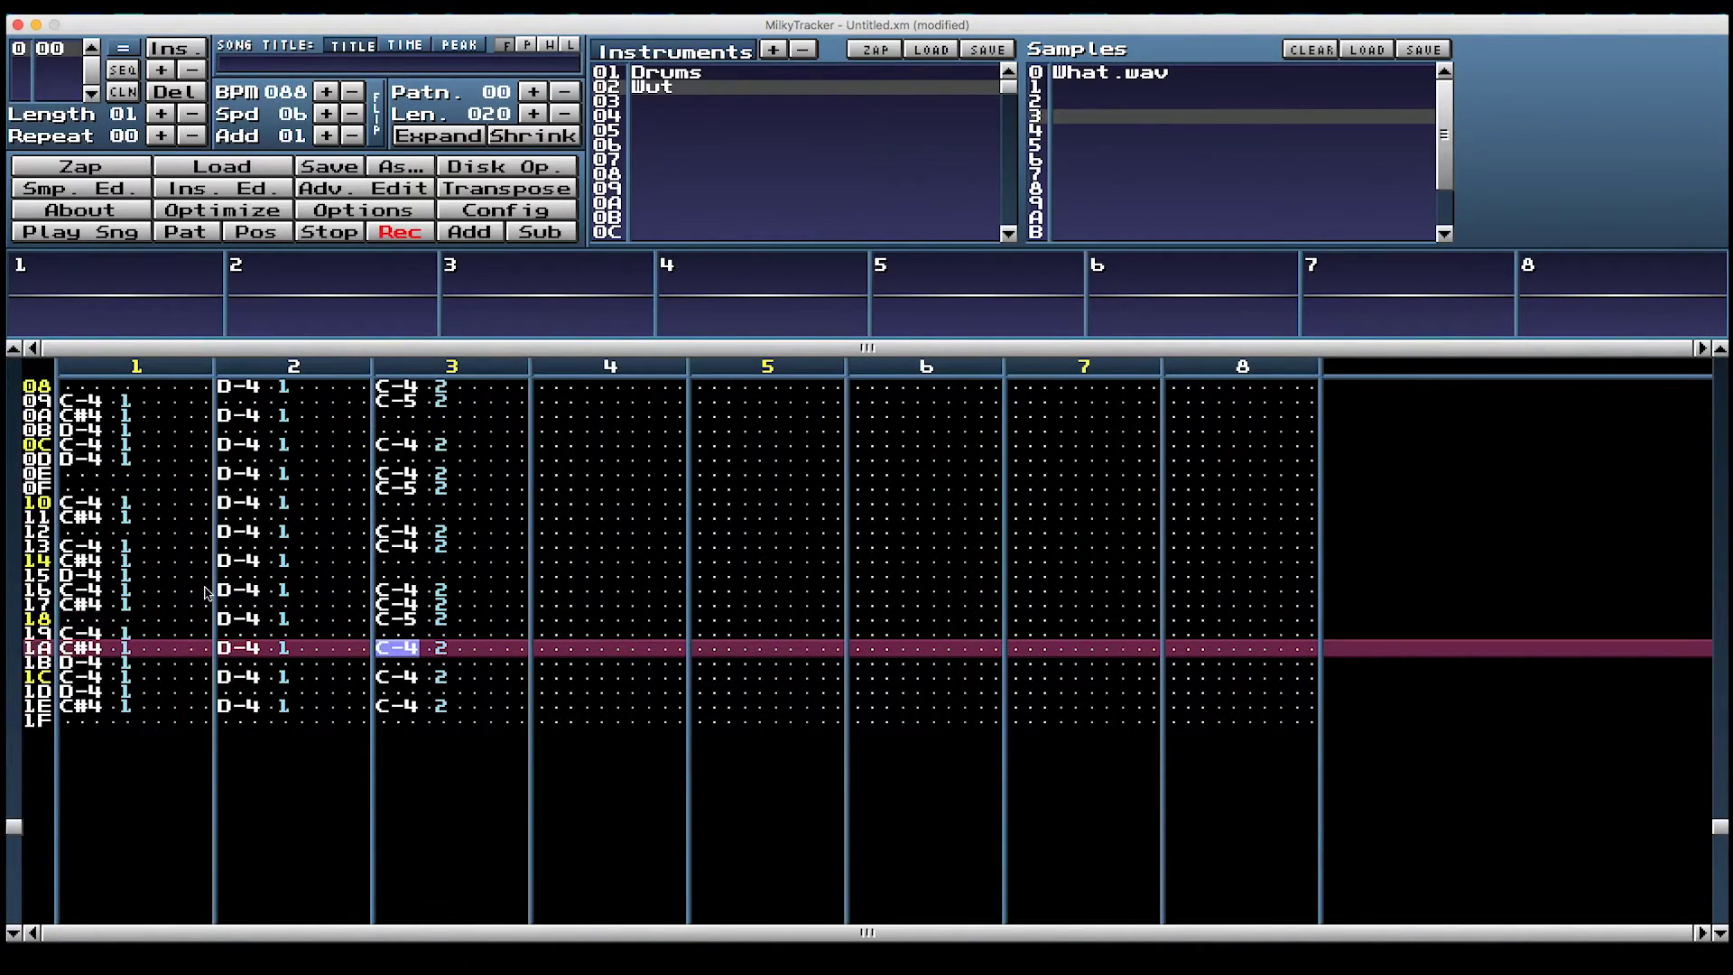
Enter a low C-0 Wut note at row 00 of channel 4 and play it
{"action": "key", "text": "space"}
{"action": "key", "text": "Right"}
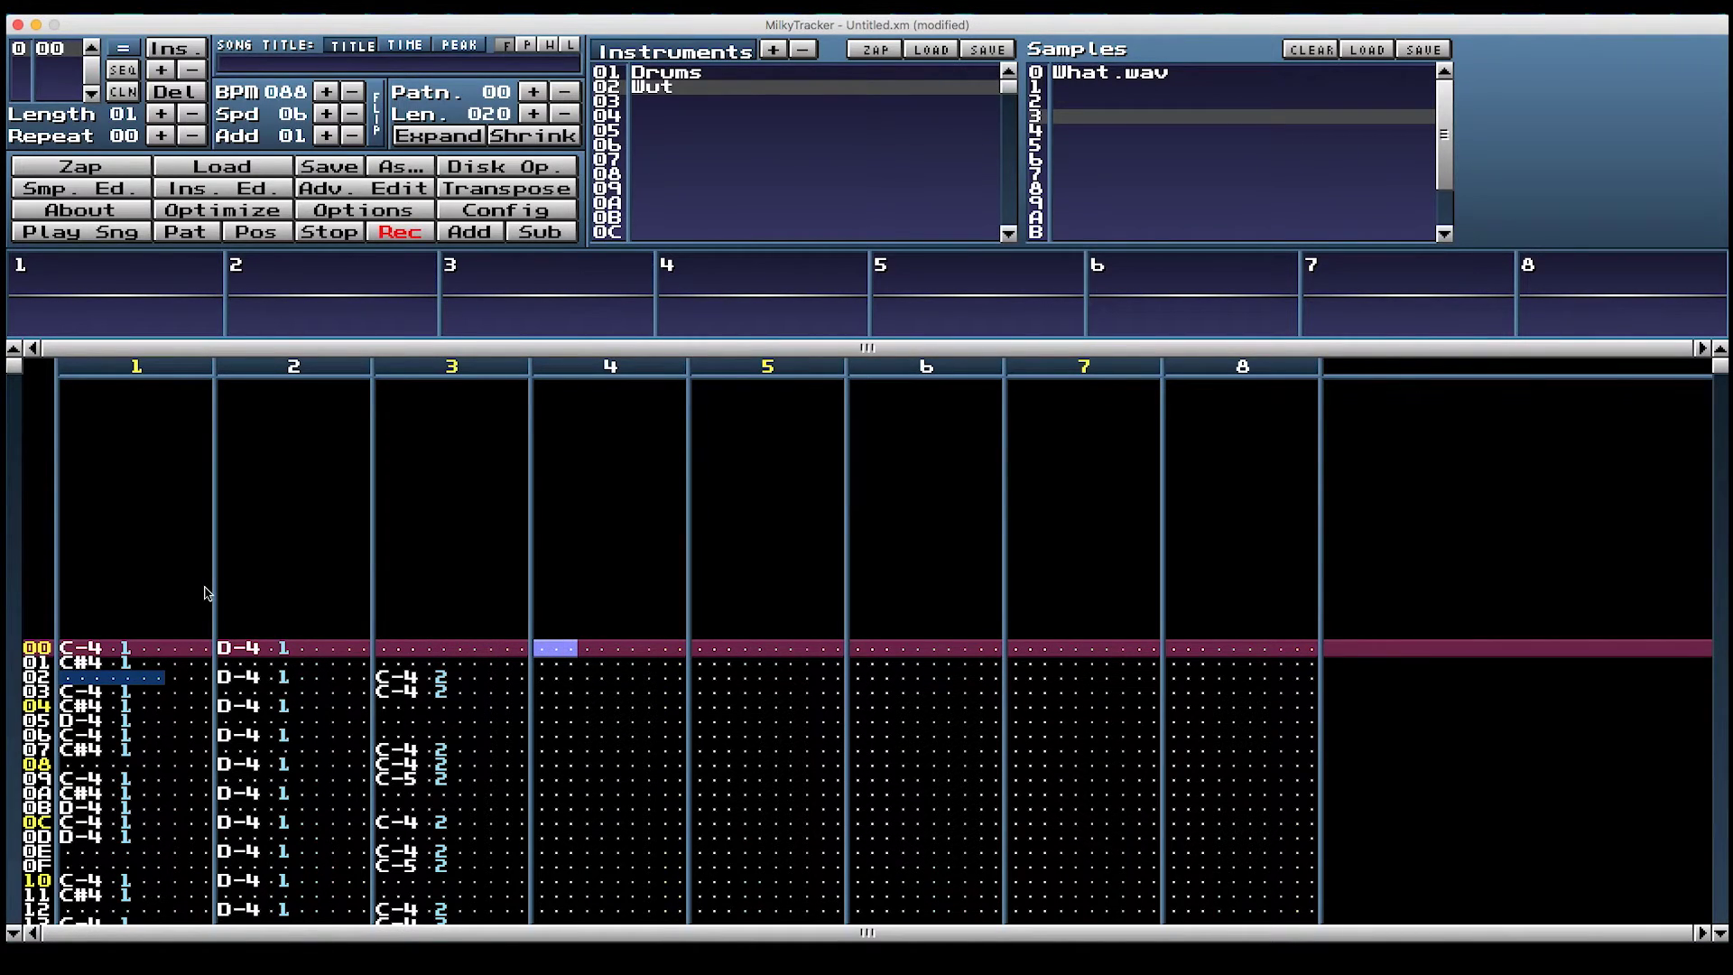
{"action": "key", "text": "z"}
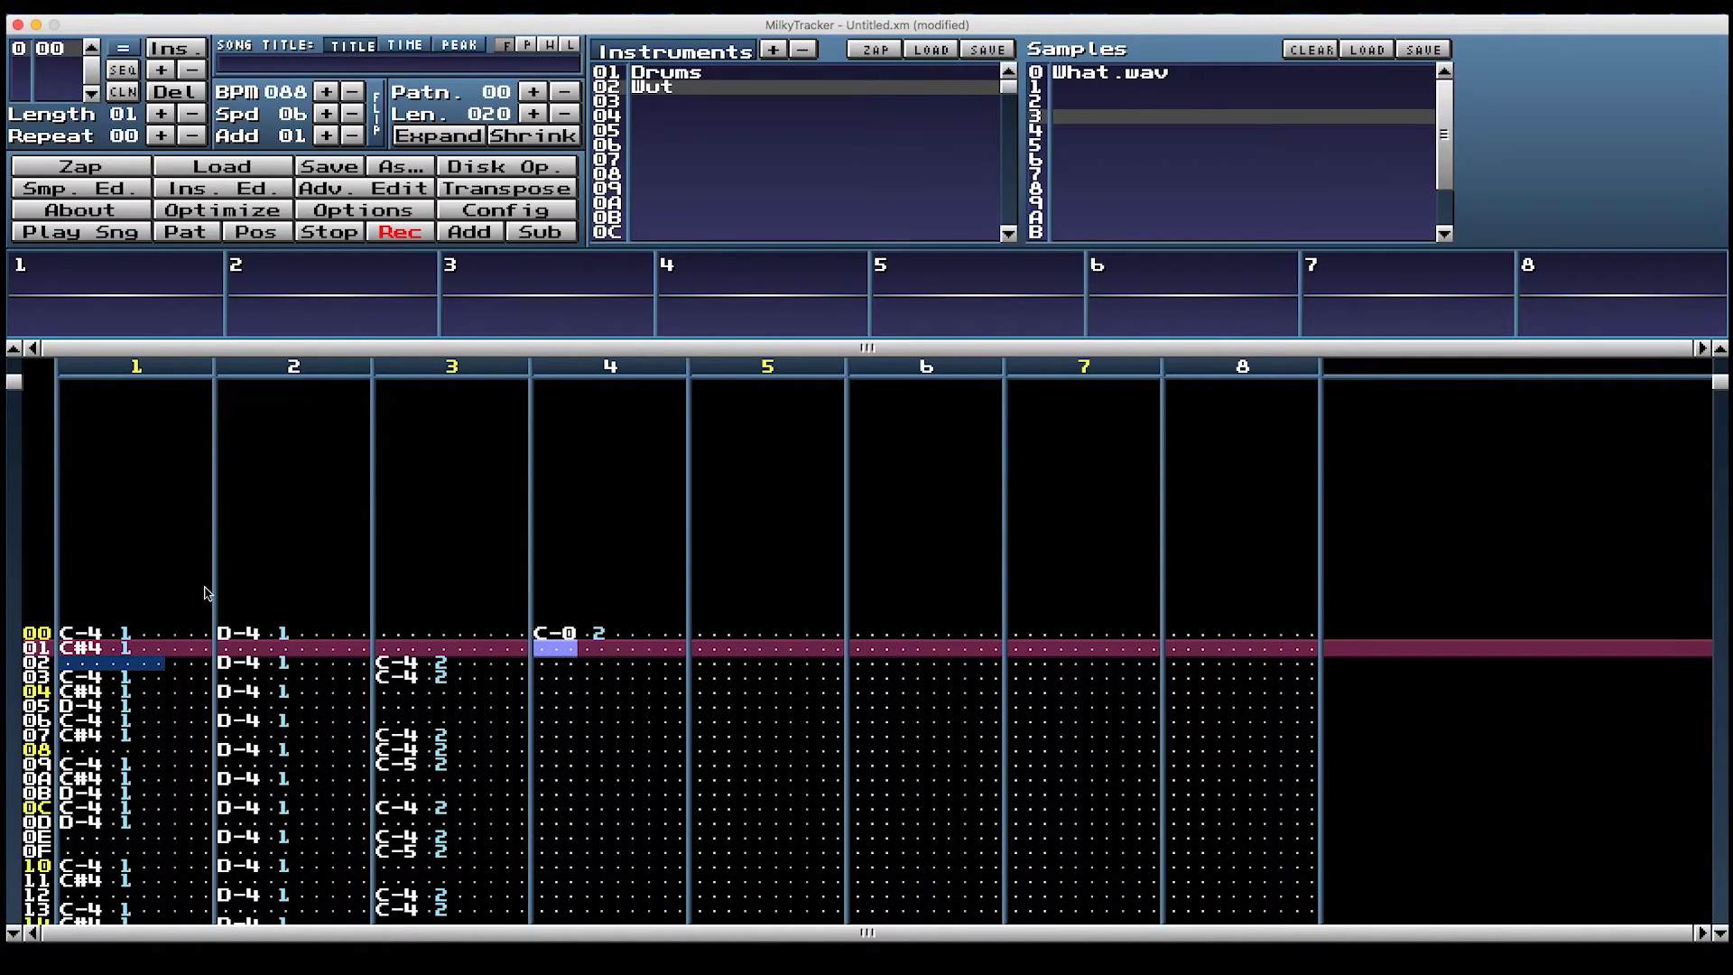
{"action": "key", "text": "Return"}
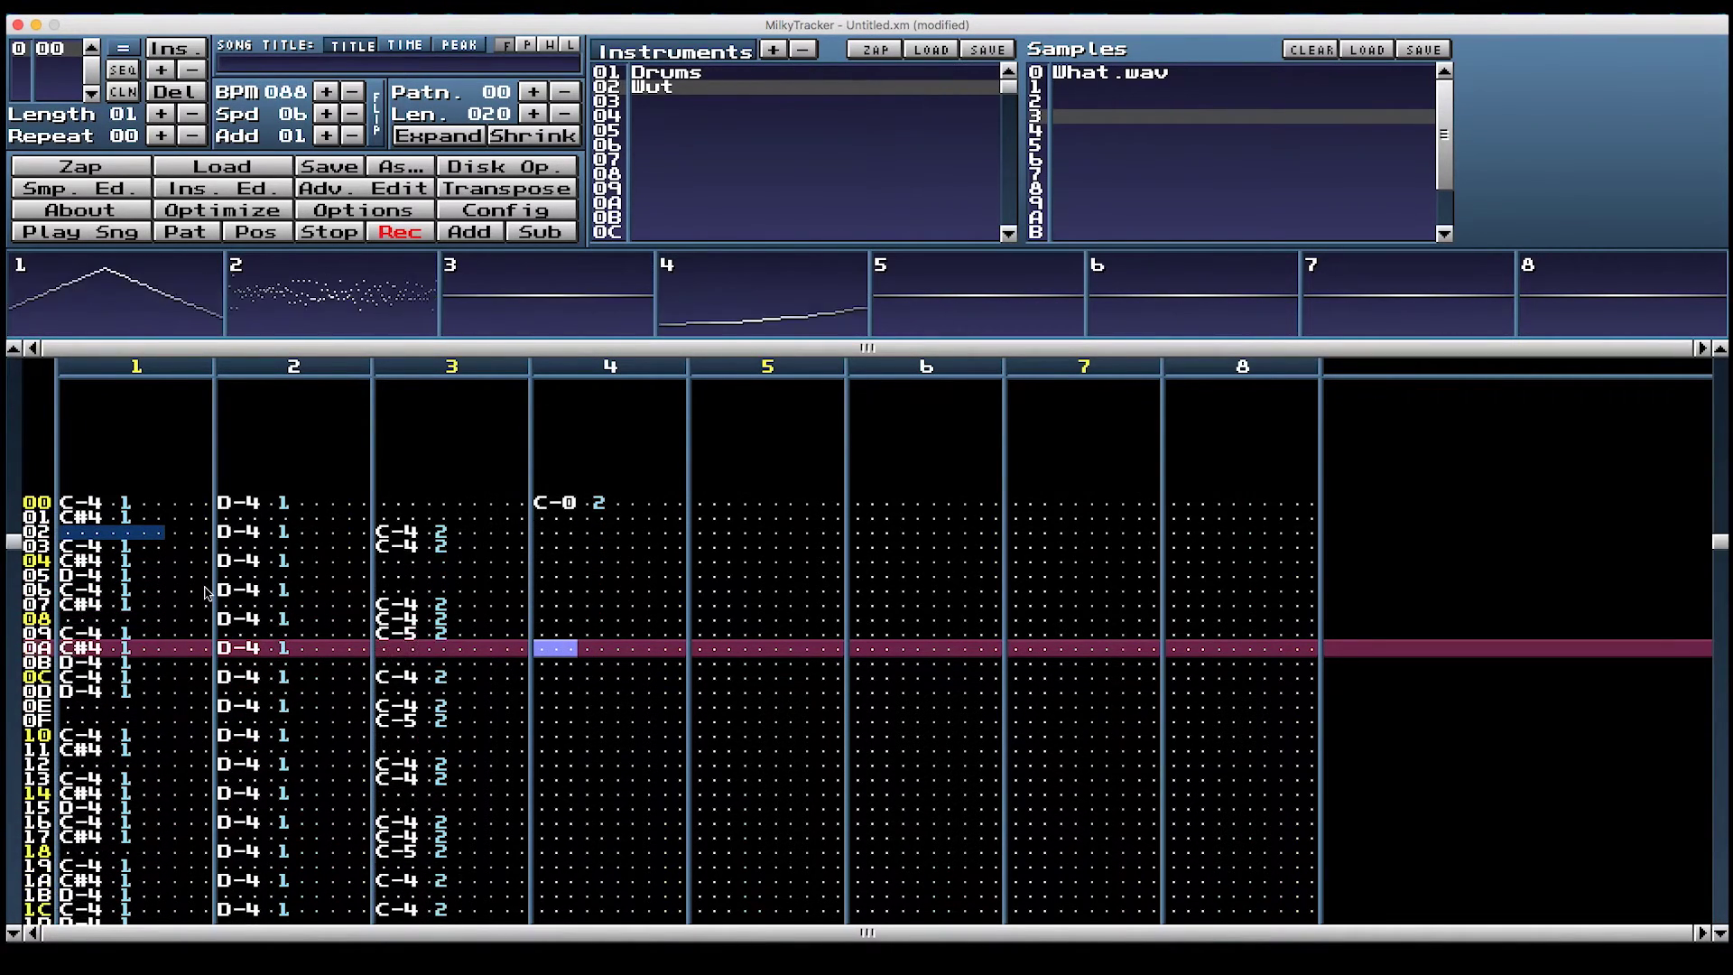
Place a G-0 Wut note at row 10 of channel 5 and play the pattern
{"action": "key", "text": "space"}
{"action": "key", "text": "Right"}
{"action": "key", "text": "Right"}
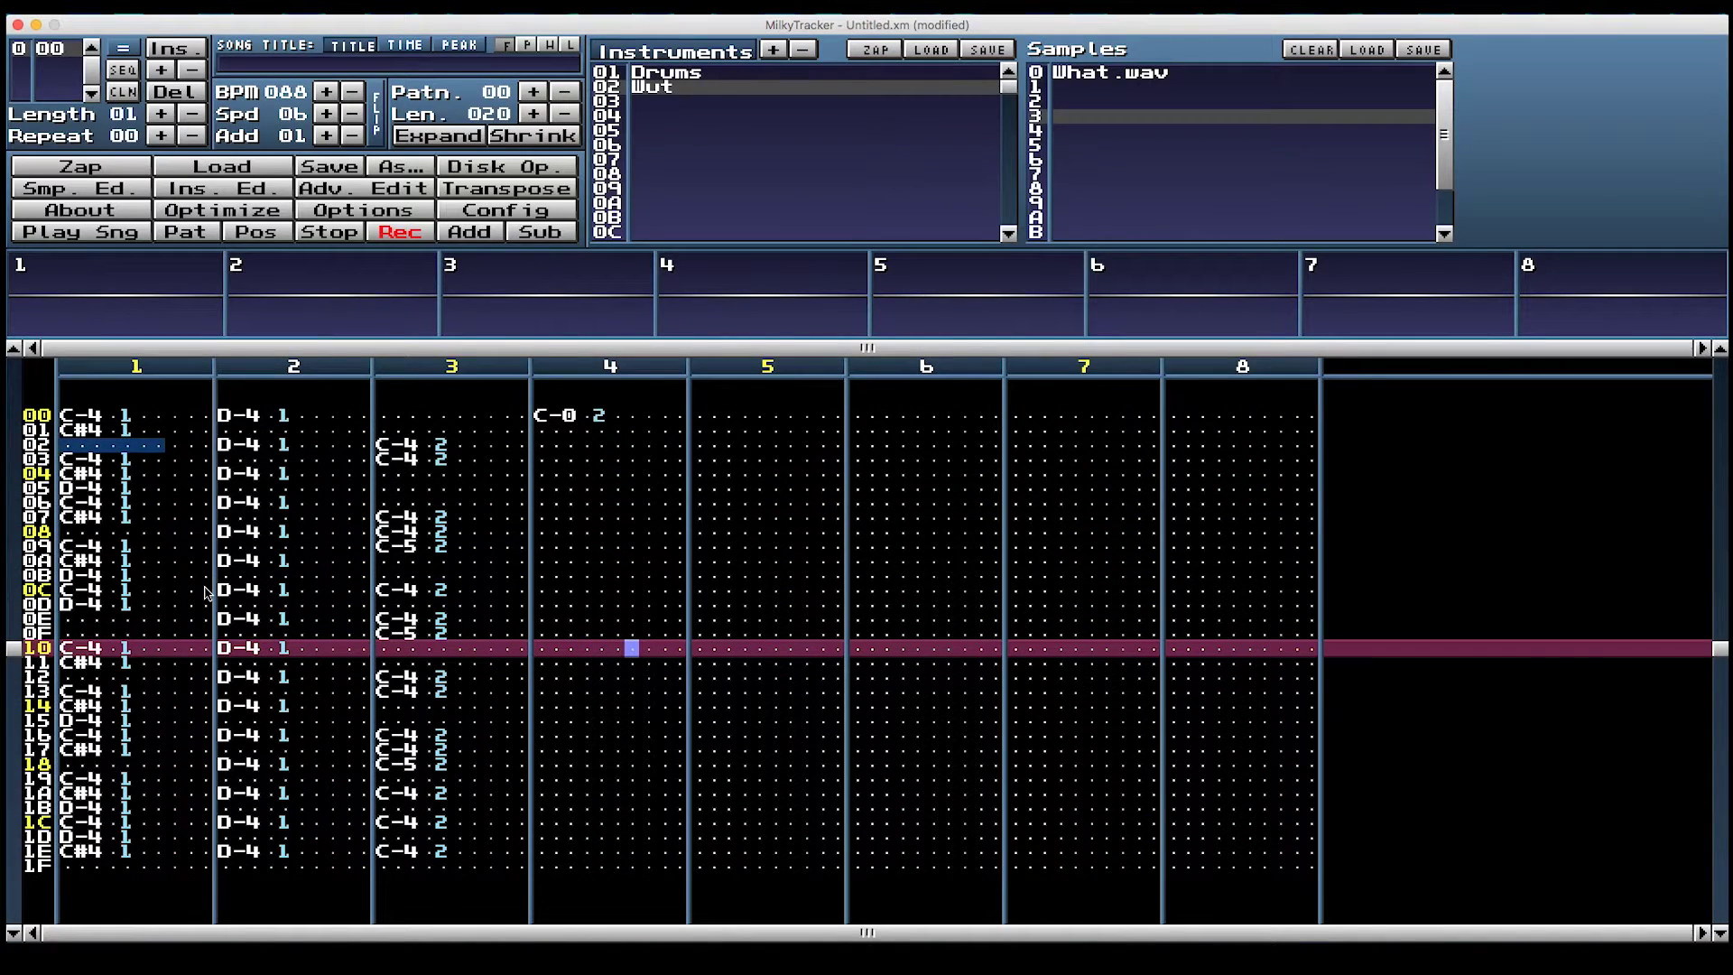
{"action": "key", "text": "Right"}
{"action": "key", "text": "b"}
{"action": "key", "text": "Left"}
{"action": "key", "text": "Left"}
{"action": "key", "text": "Right"}
{"action": "key", "text": "Right"}
{"action": "key", "text": "Right"}
{"action": "key", "text": "Left"}
{"action": "key", "text": "Return"}
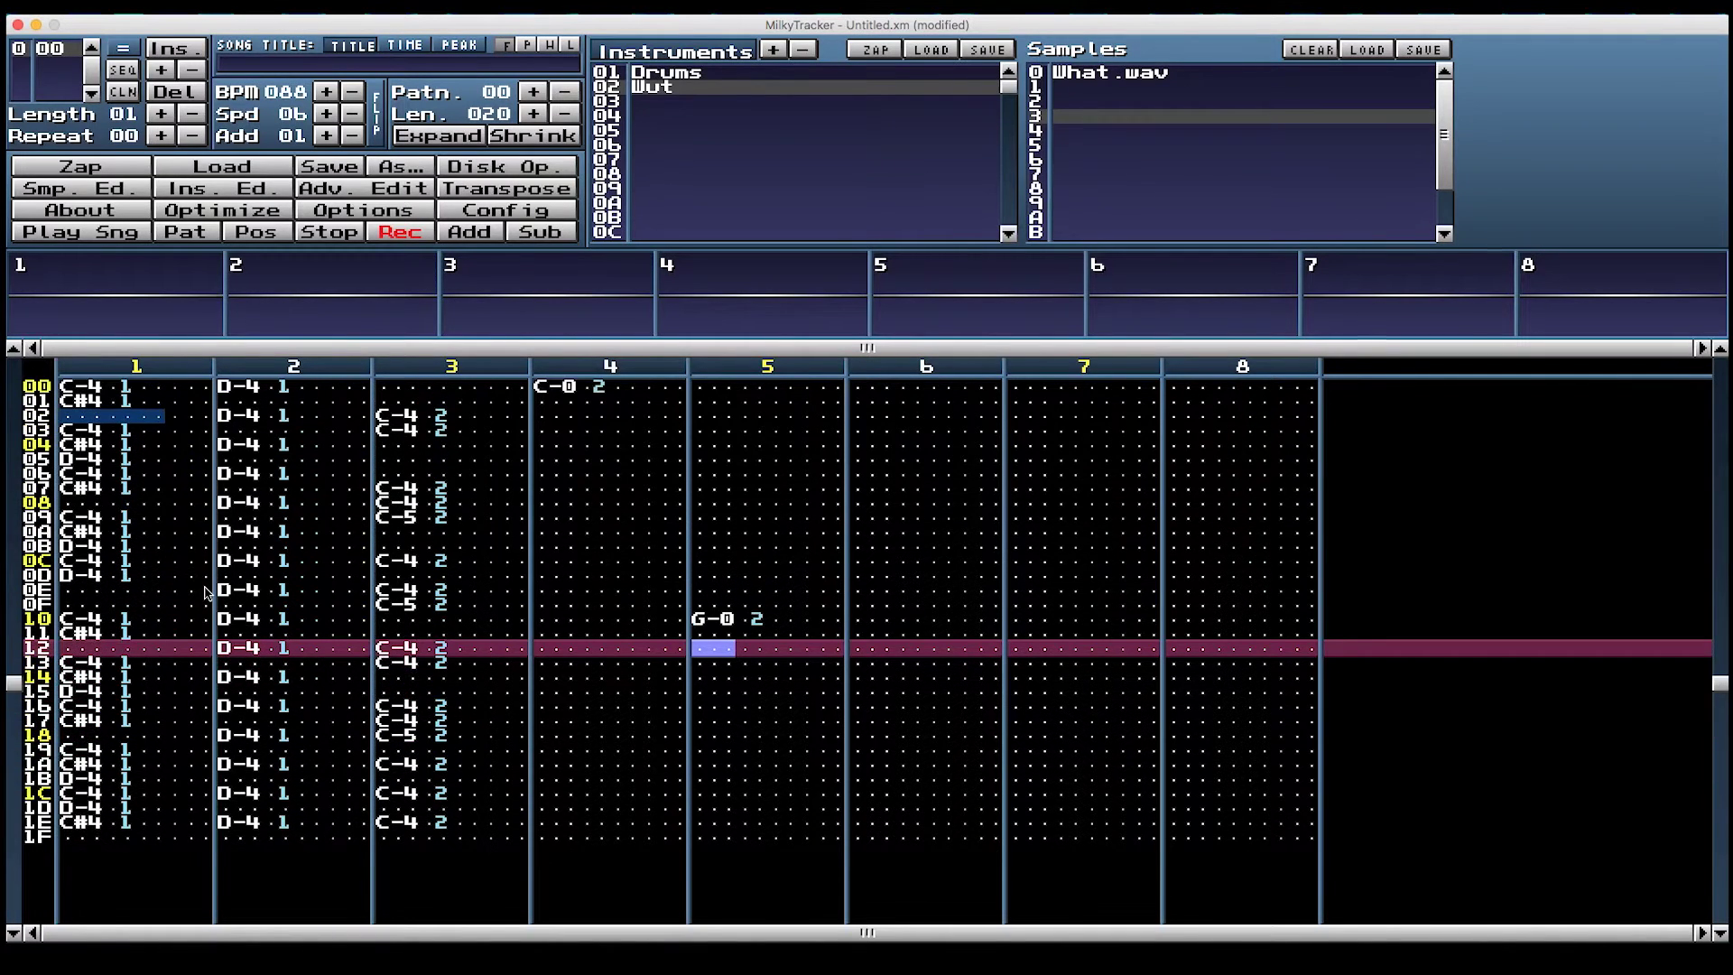
{"action": "key", "text": "Escape"}
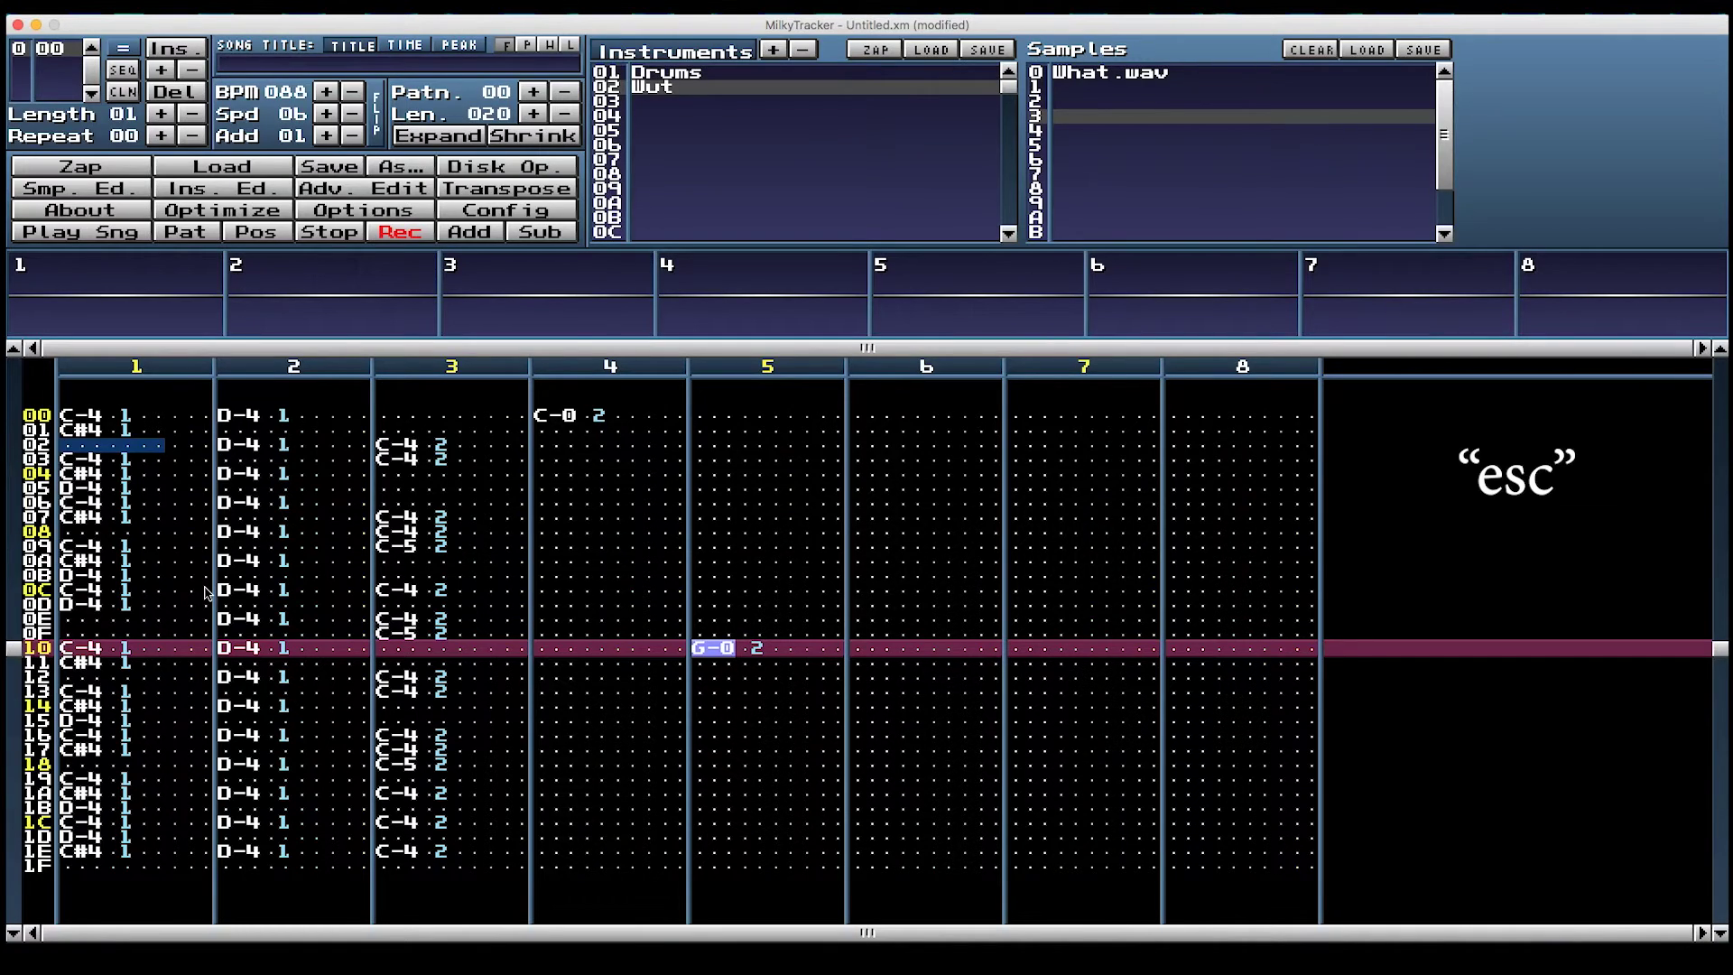
{"action": "key", "text": "Up"}
{"action": "key", "text": "Up"}
{"action": "key", "text": "Up"}
{"action": "key", "text": "Left"}
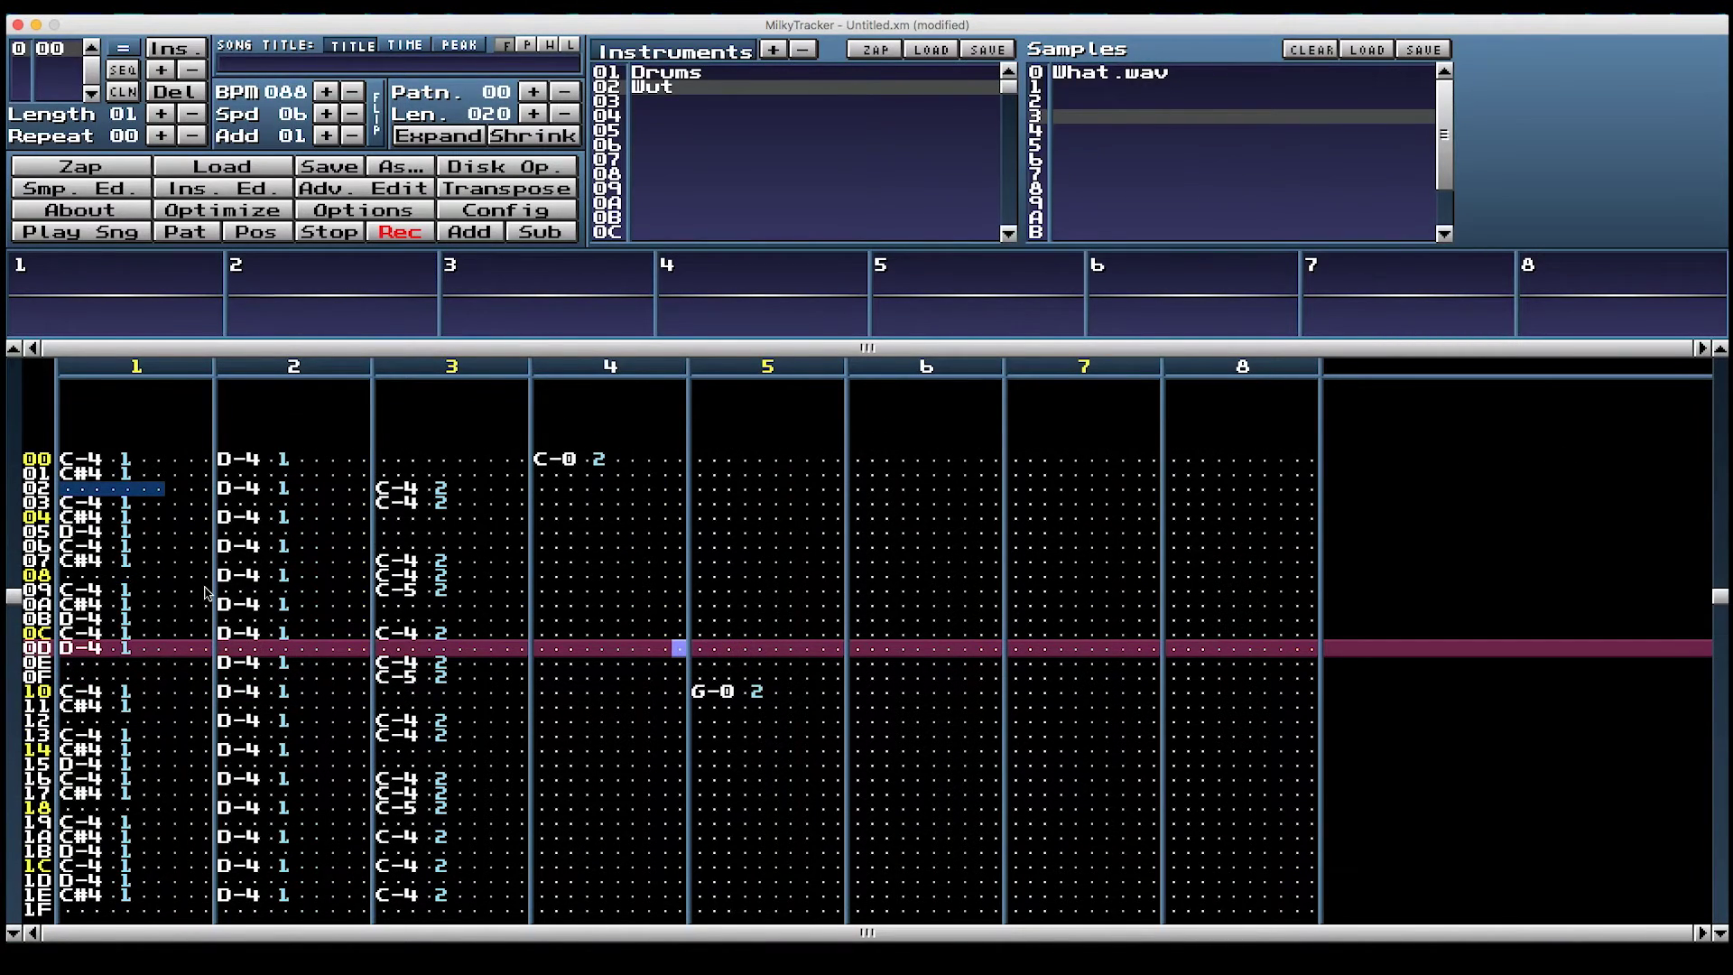
{"action": "key", "text": "Right"}
{"action": "key", "text": "Return"}
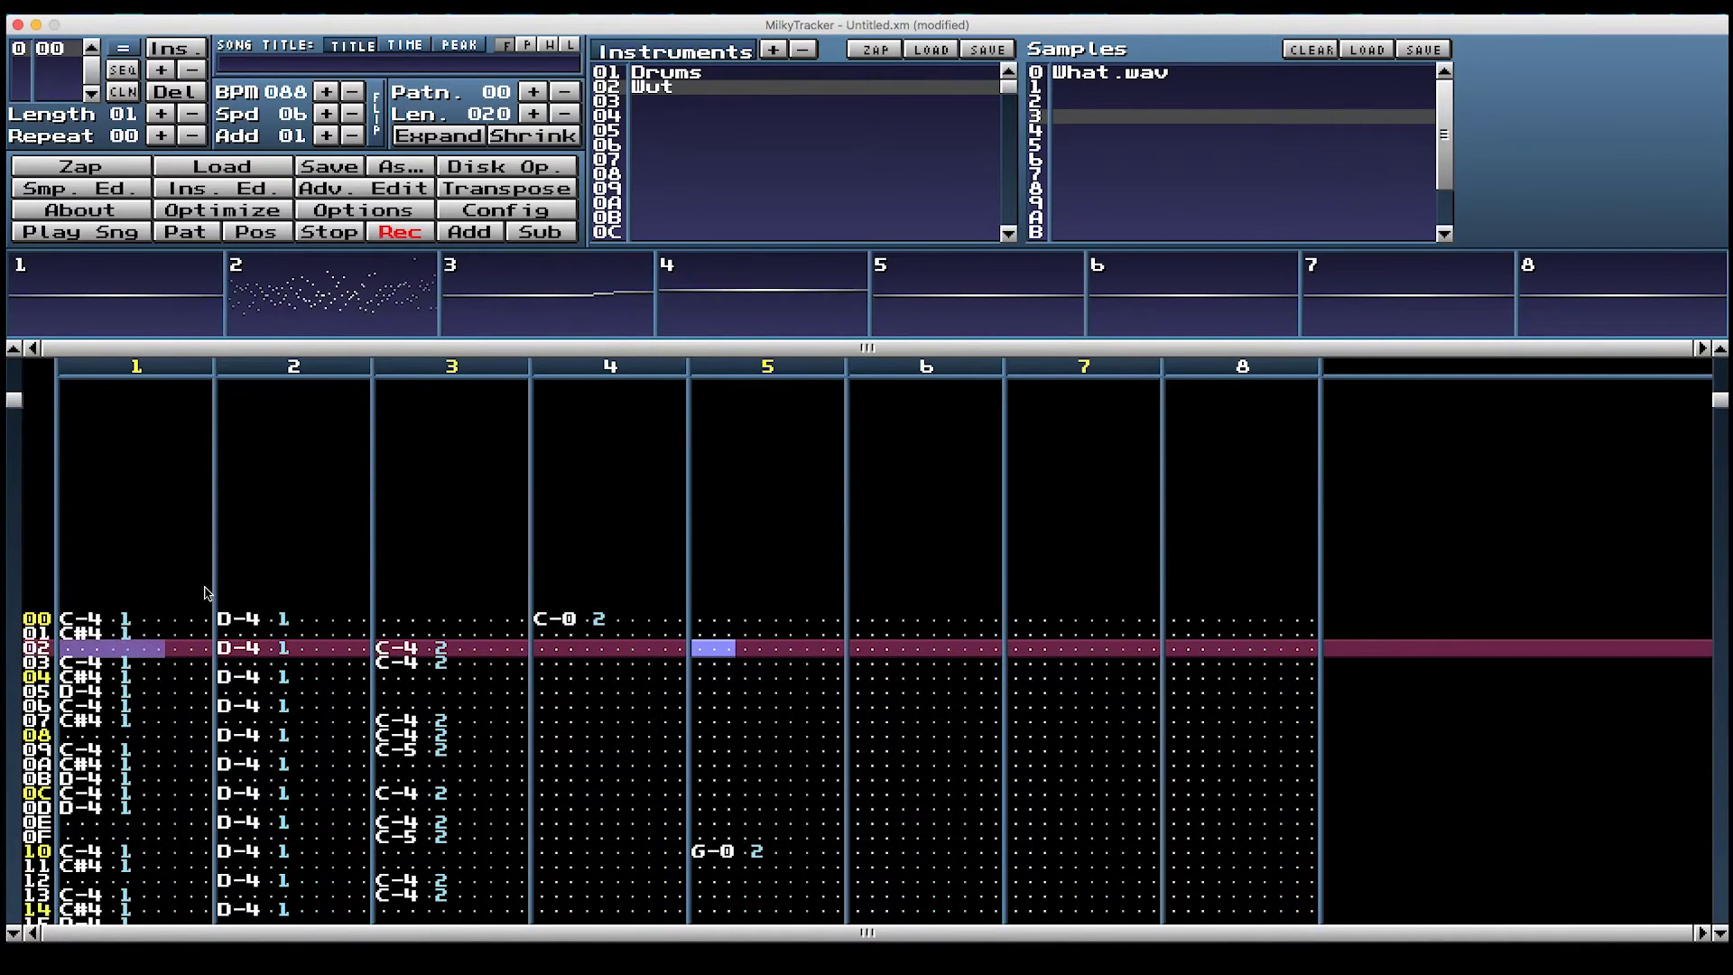
{"action": "key", "text": "space"}
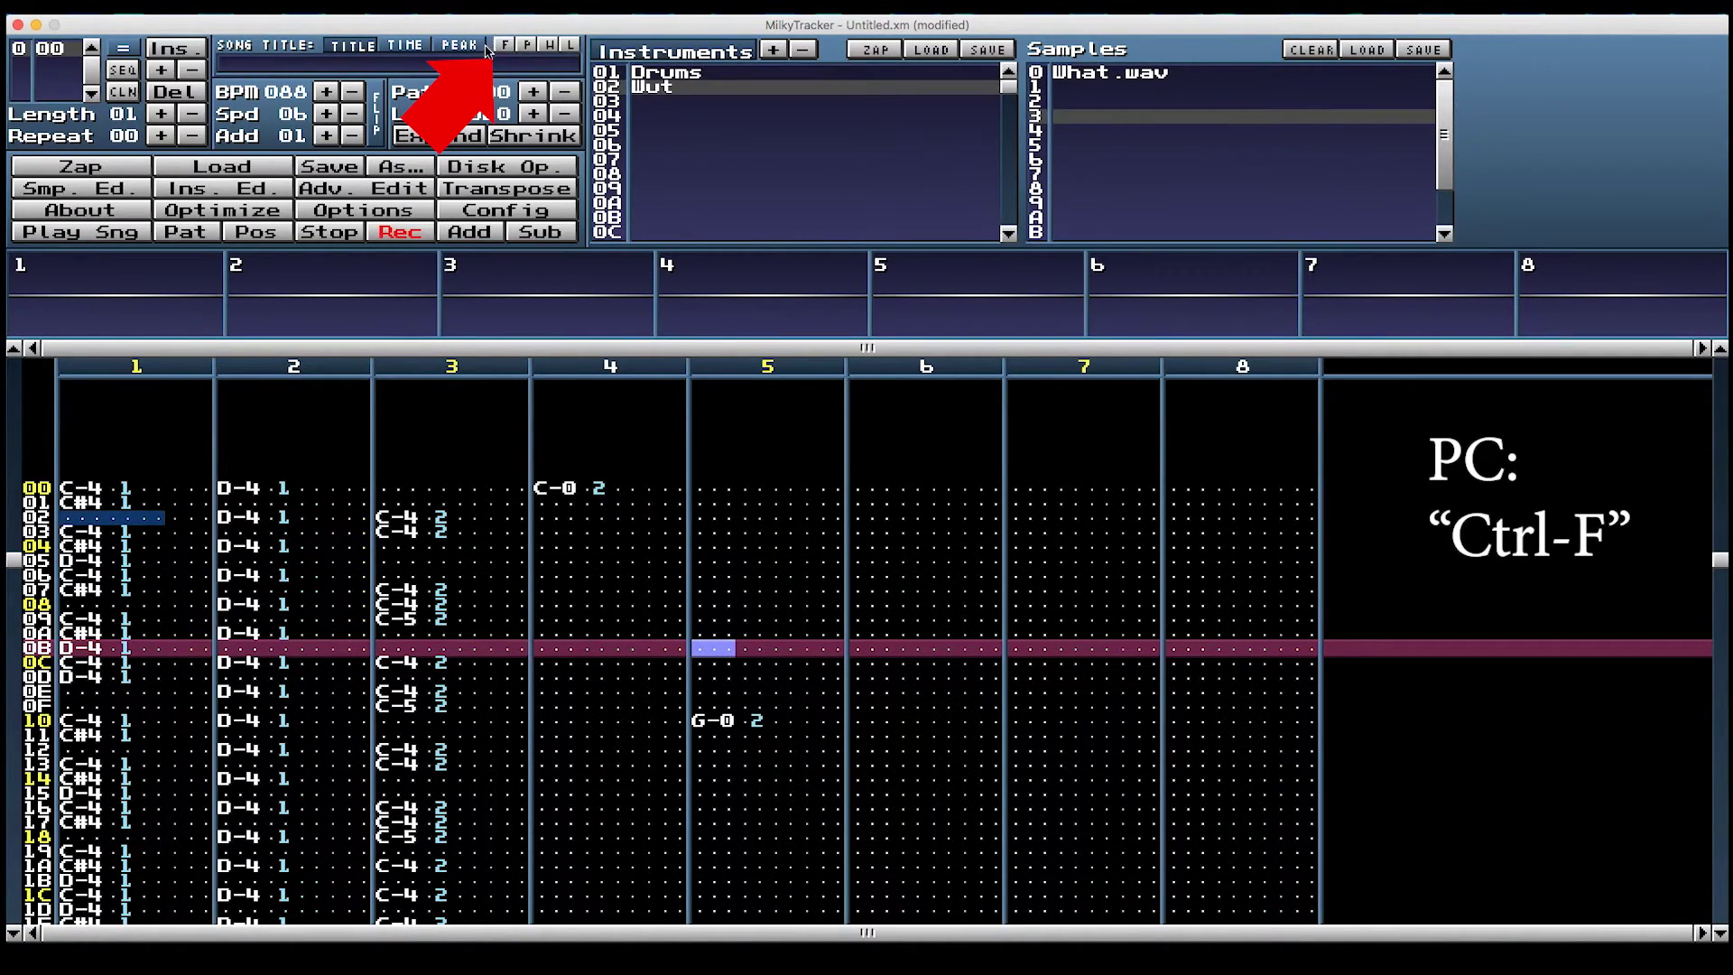
Play with the edit position held, and mark the G-0 note as a block
{"action": "key", "text": "Return"}
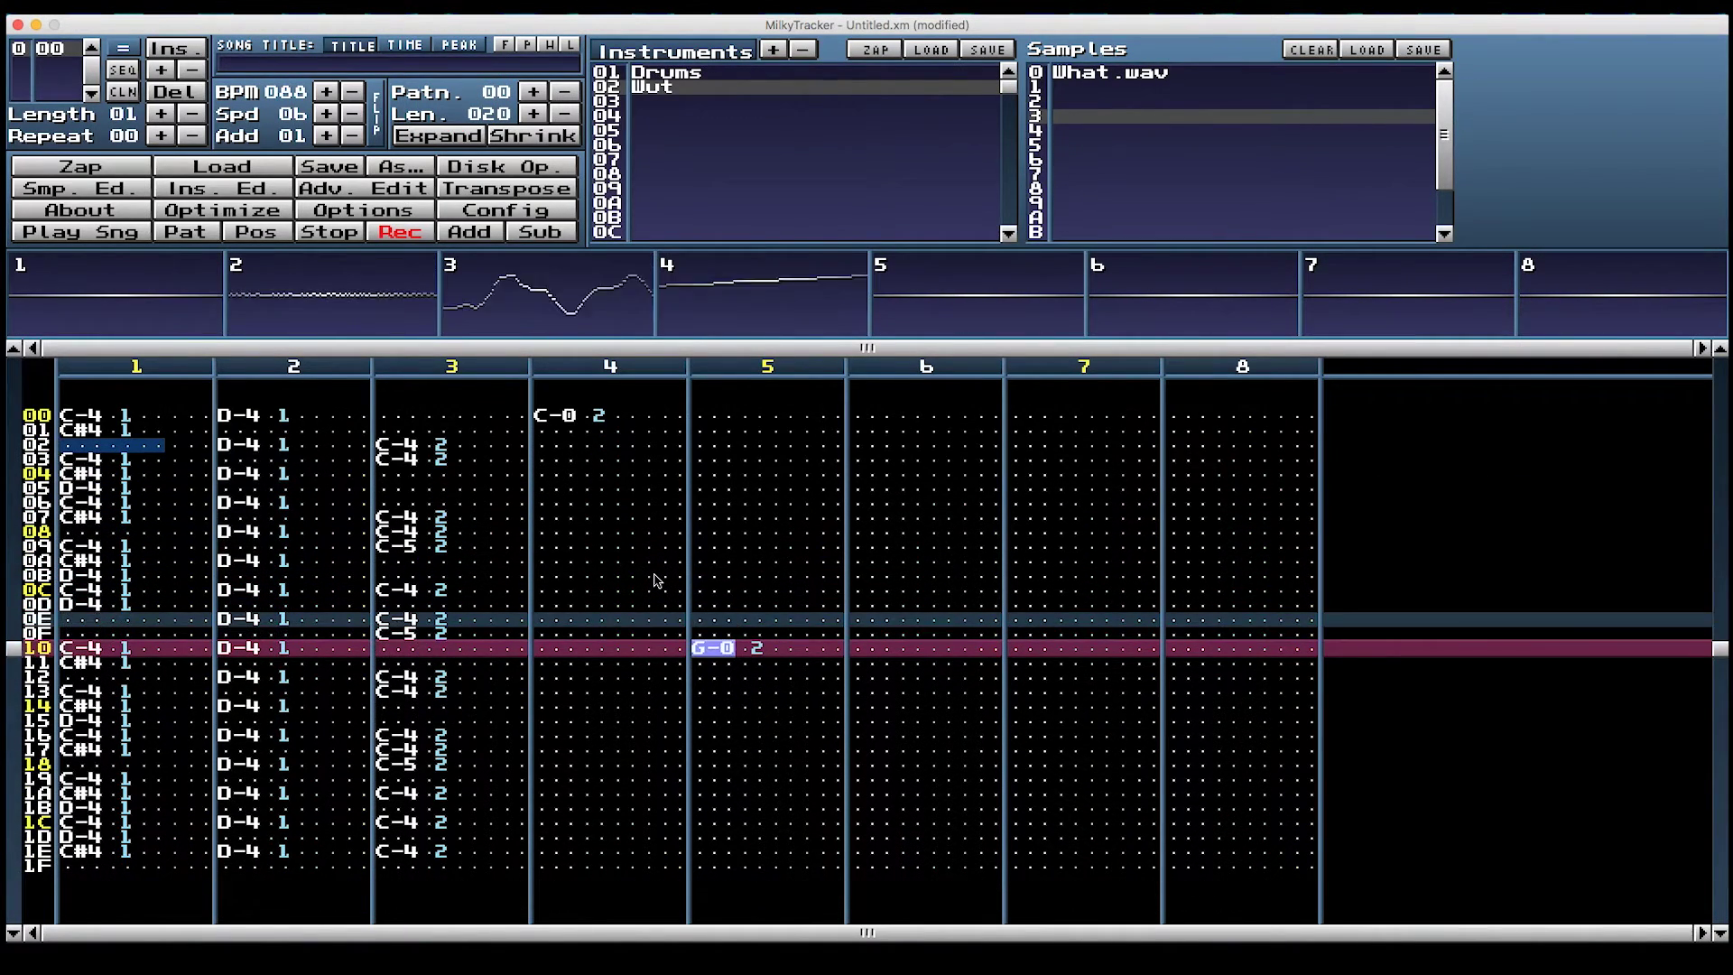
{"action": "key", "text": "Down"}
{"action": "key", "text": "Down"}
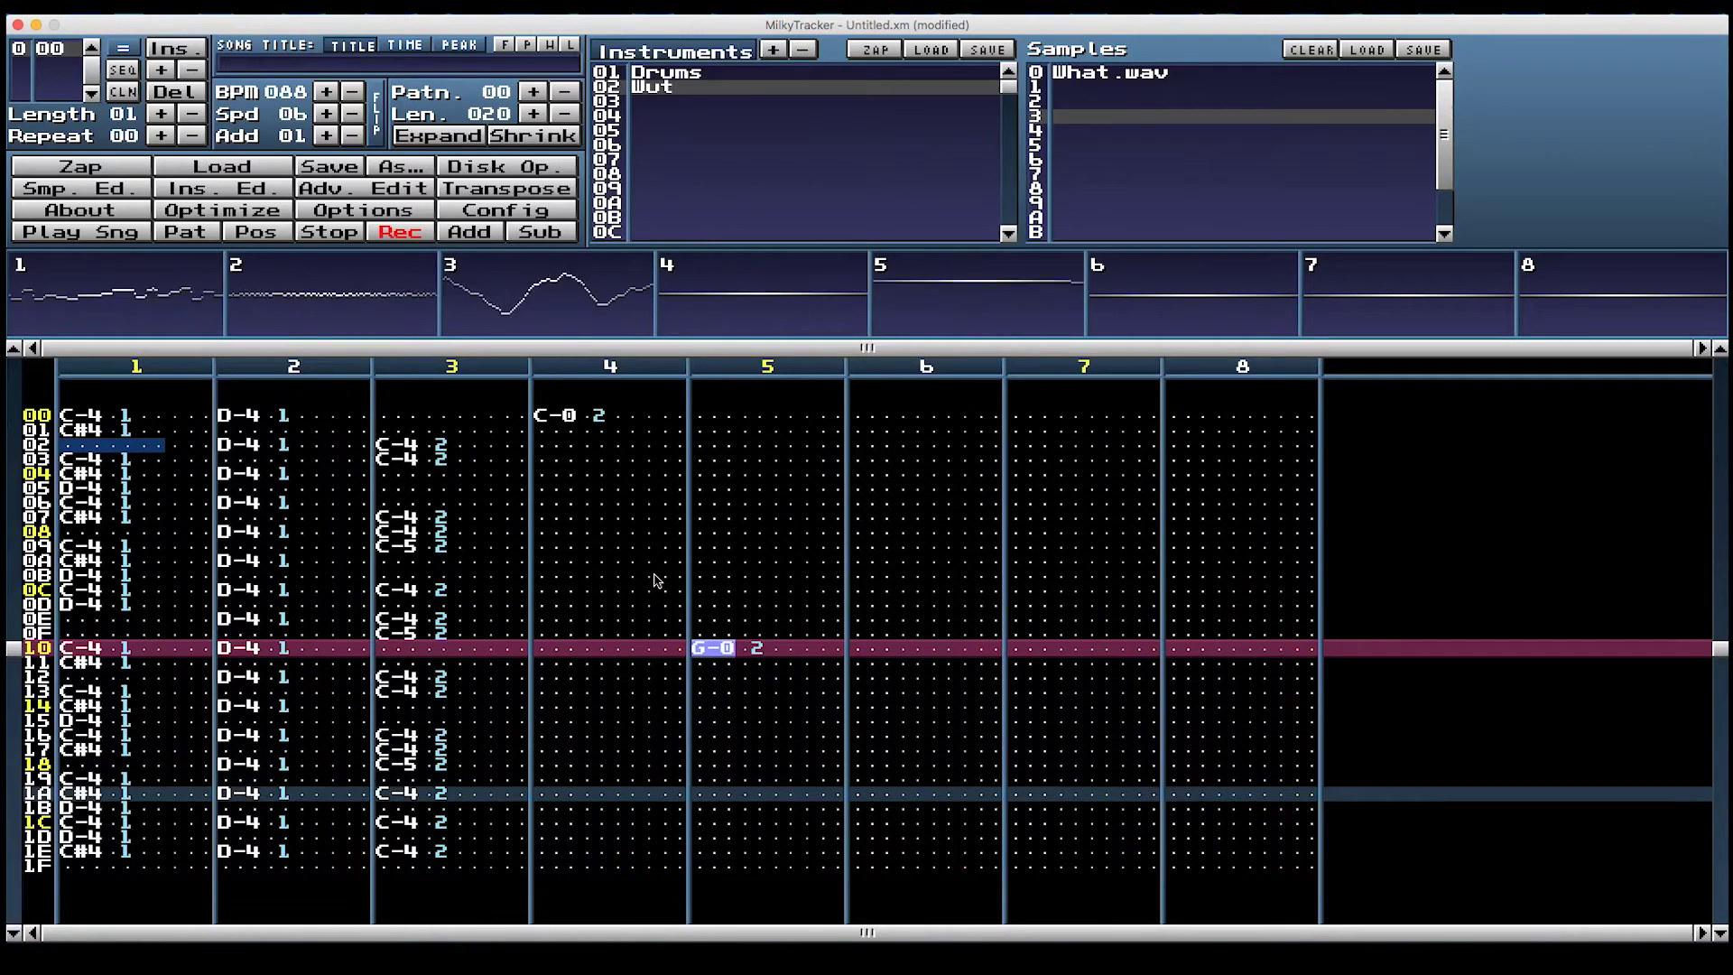
{"action": "key", "text": "shift+Right"}
{"action": "key", "text": "shift+Right"}
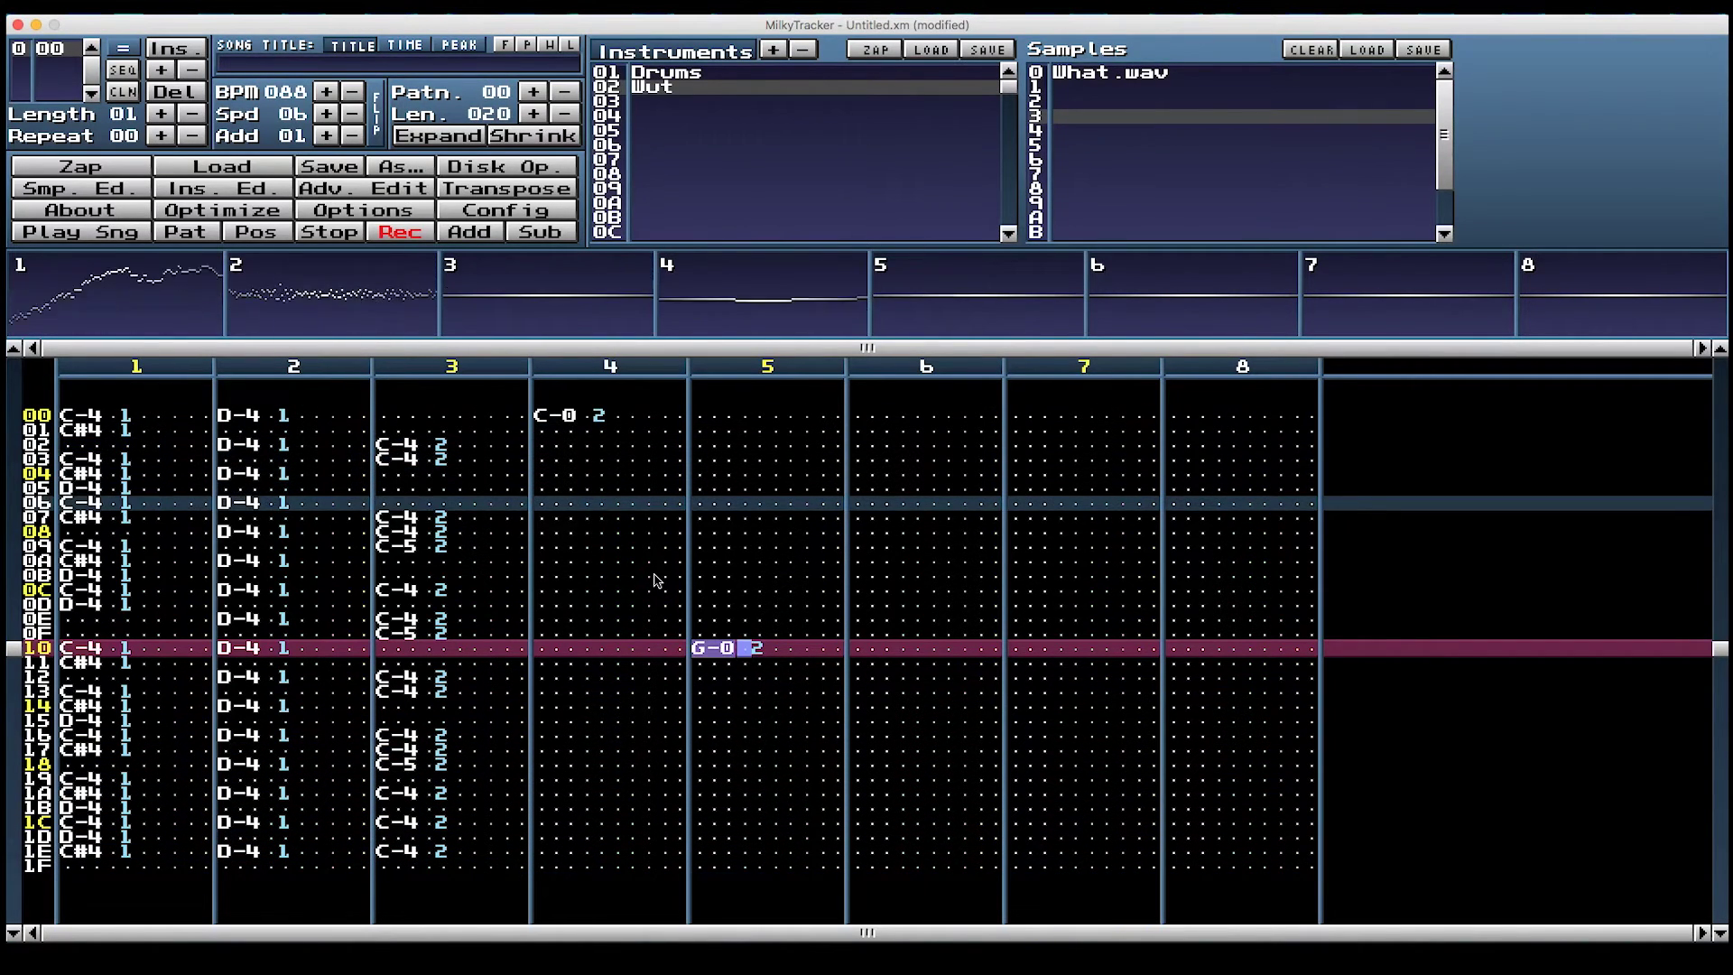
{"action": "key", "text": "Down"}
{"action": "key", "text": "Down"}
{"action": "key", "text": "Down"}
{"action": "key", "text": "Down"}
{"action": "key", "text": "Down"}
{"action": "key", "text": "Down"}
{"action": "key", "text": "Down"}
{"action": "key", "text": "Down"}
{"action": "key", "text": "Down"}
{"action": "key", "text": "Down"}
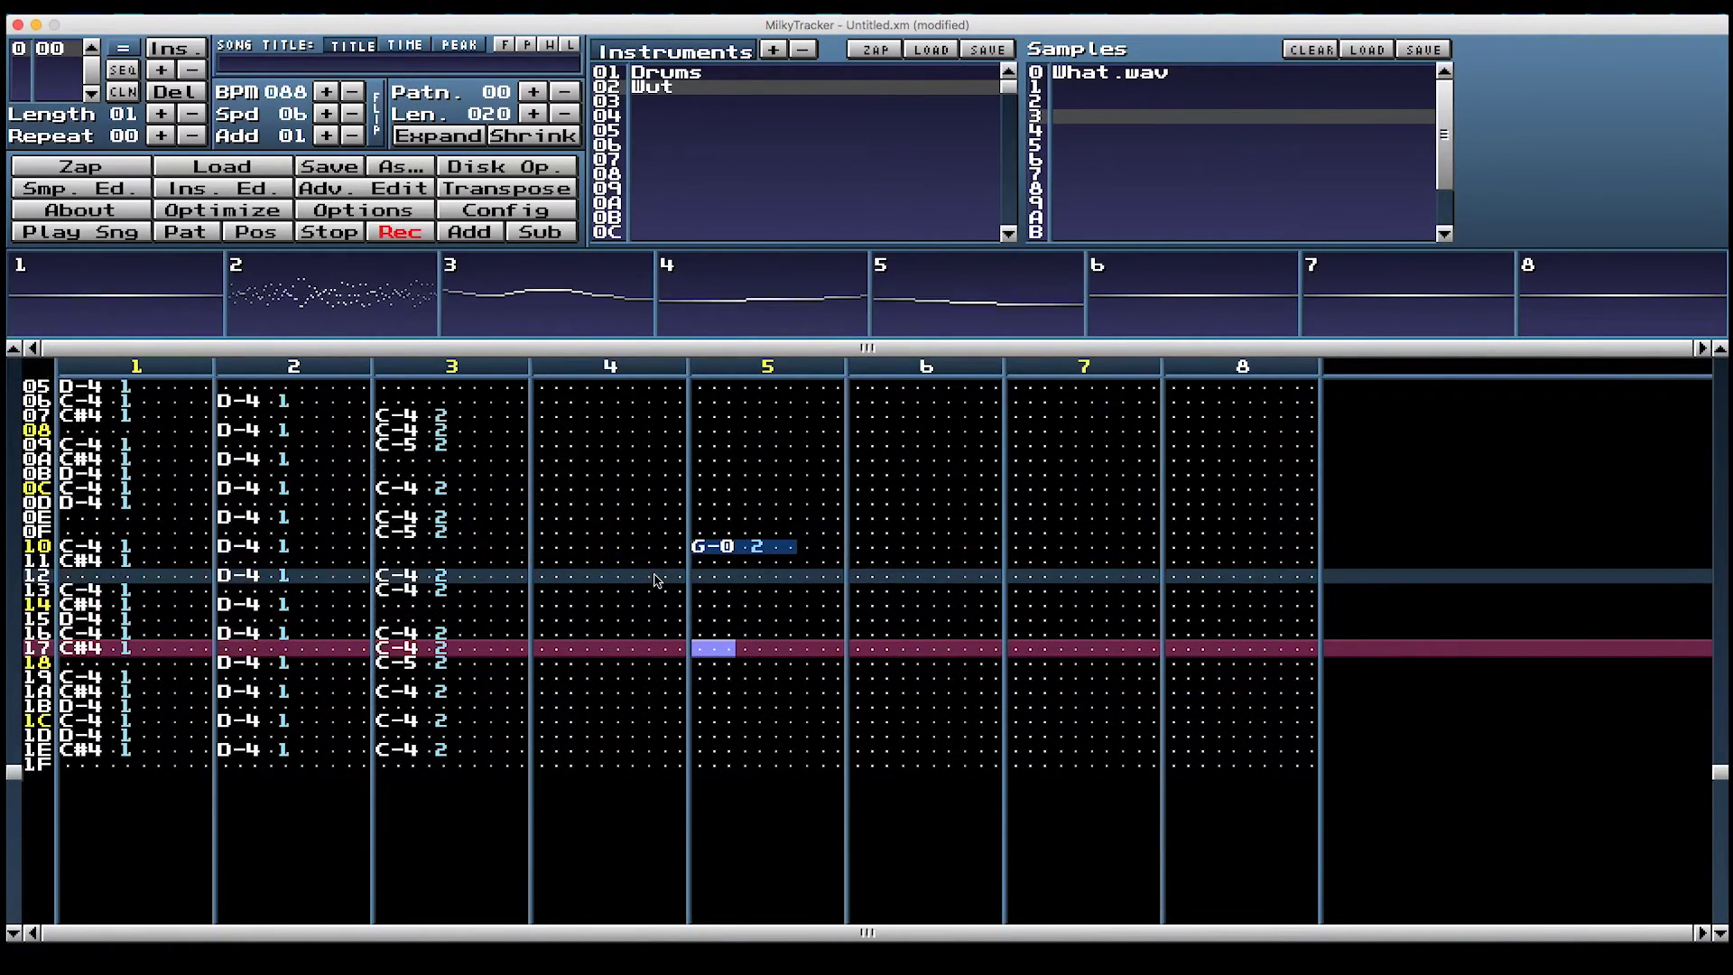
Enter high C-6 Wut notes starting at row 1C of channel 6
{"action": "key", "text": "Down"}
{"action": "key", "text": "Right"}
{"action": "key", "text": "Right"}
{"action": "key", "text": "Right"}
{"action": "key", "text": "Down"}
{"action": "key", "text": "Right"}
{"action": "key", "text": "Right"}
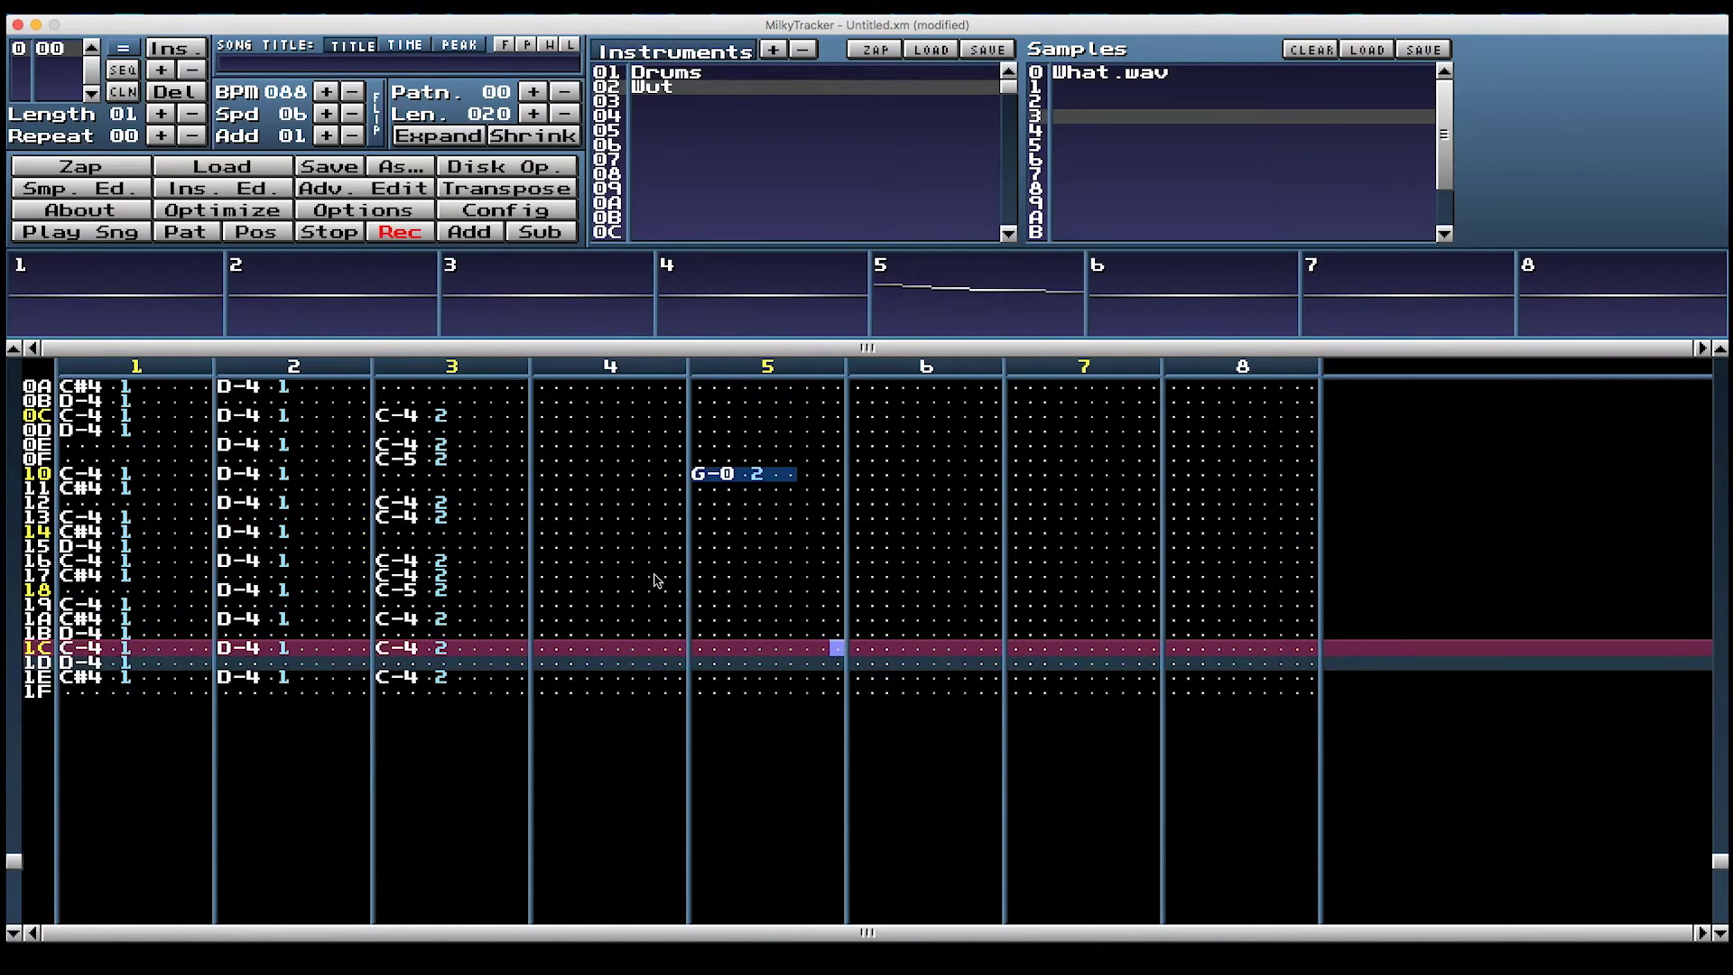
{"action": "key", "text": "Right"}
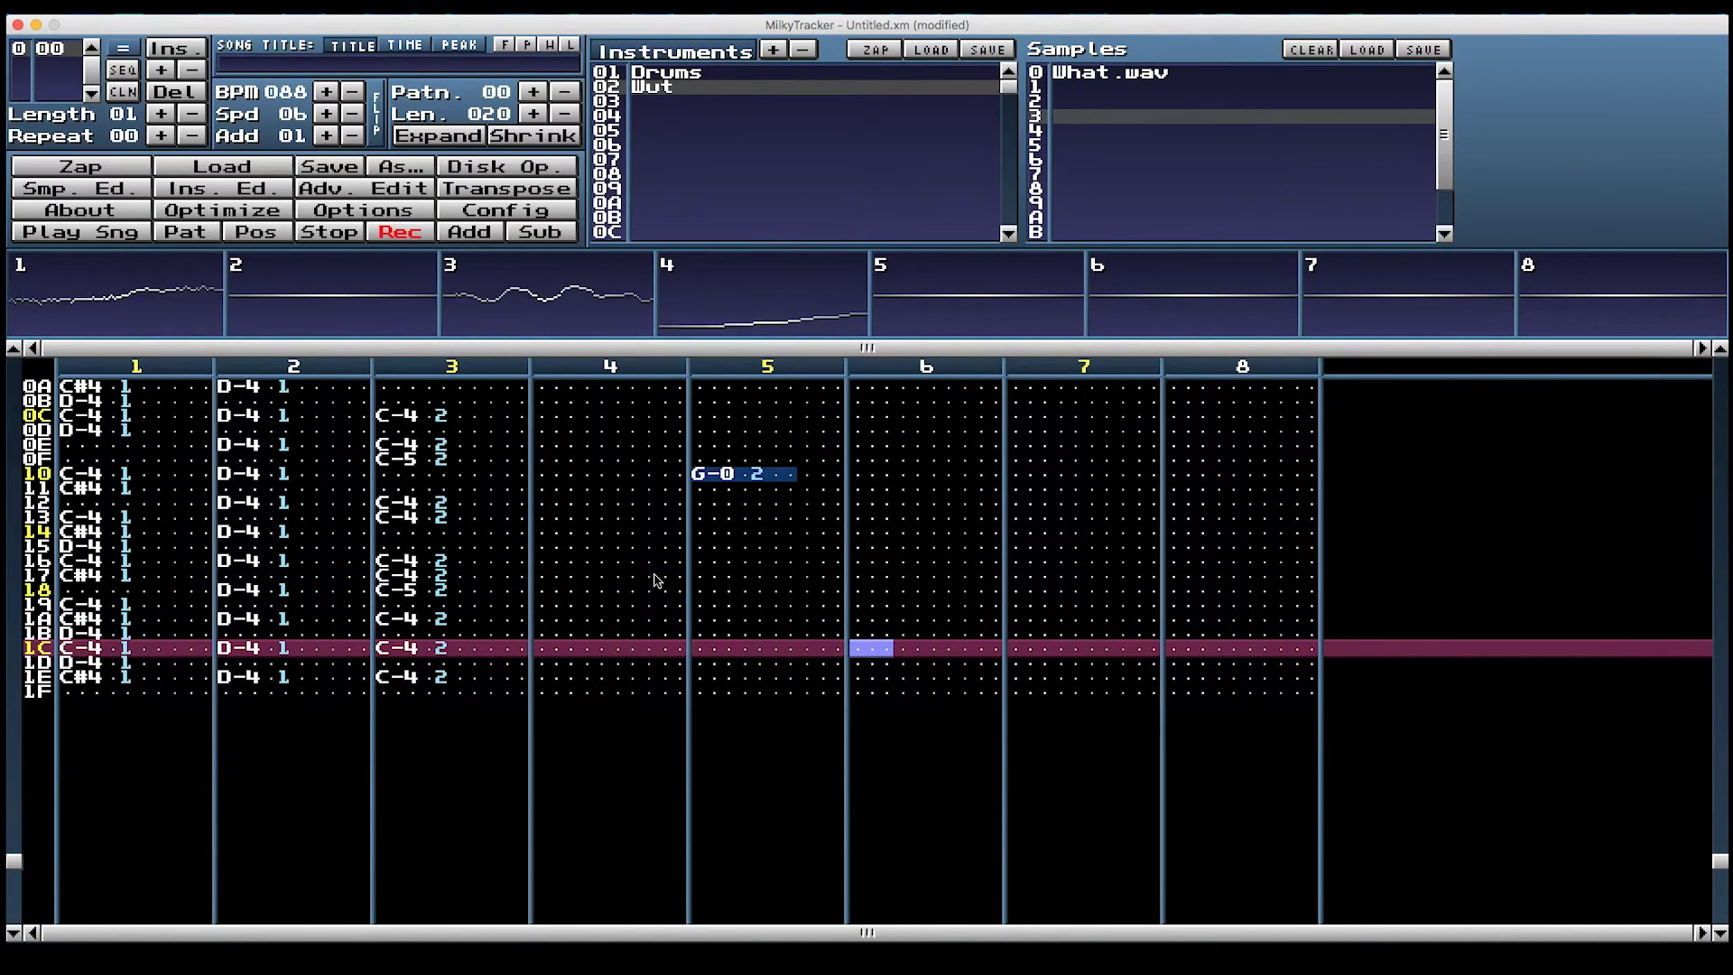
{"action": "key", "text": "q"}
{"action": "key", "text": "q"}
{"action": "key", "text": "q"}
{"action": "key", "text": "q"}
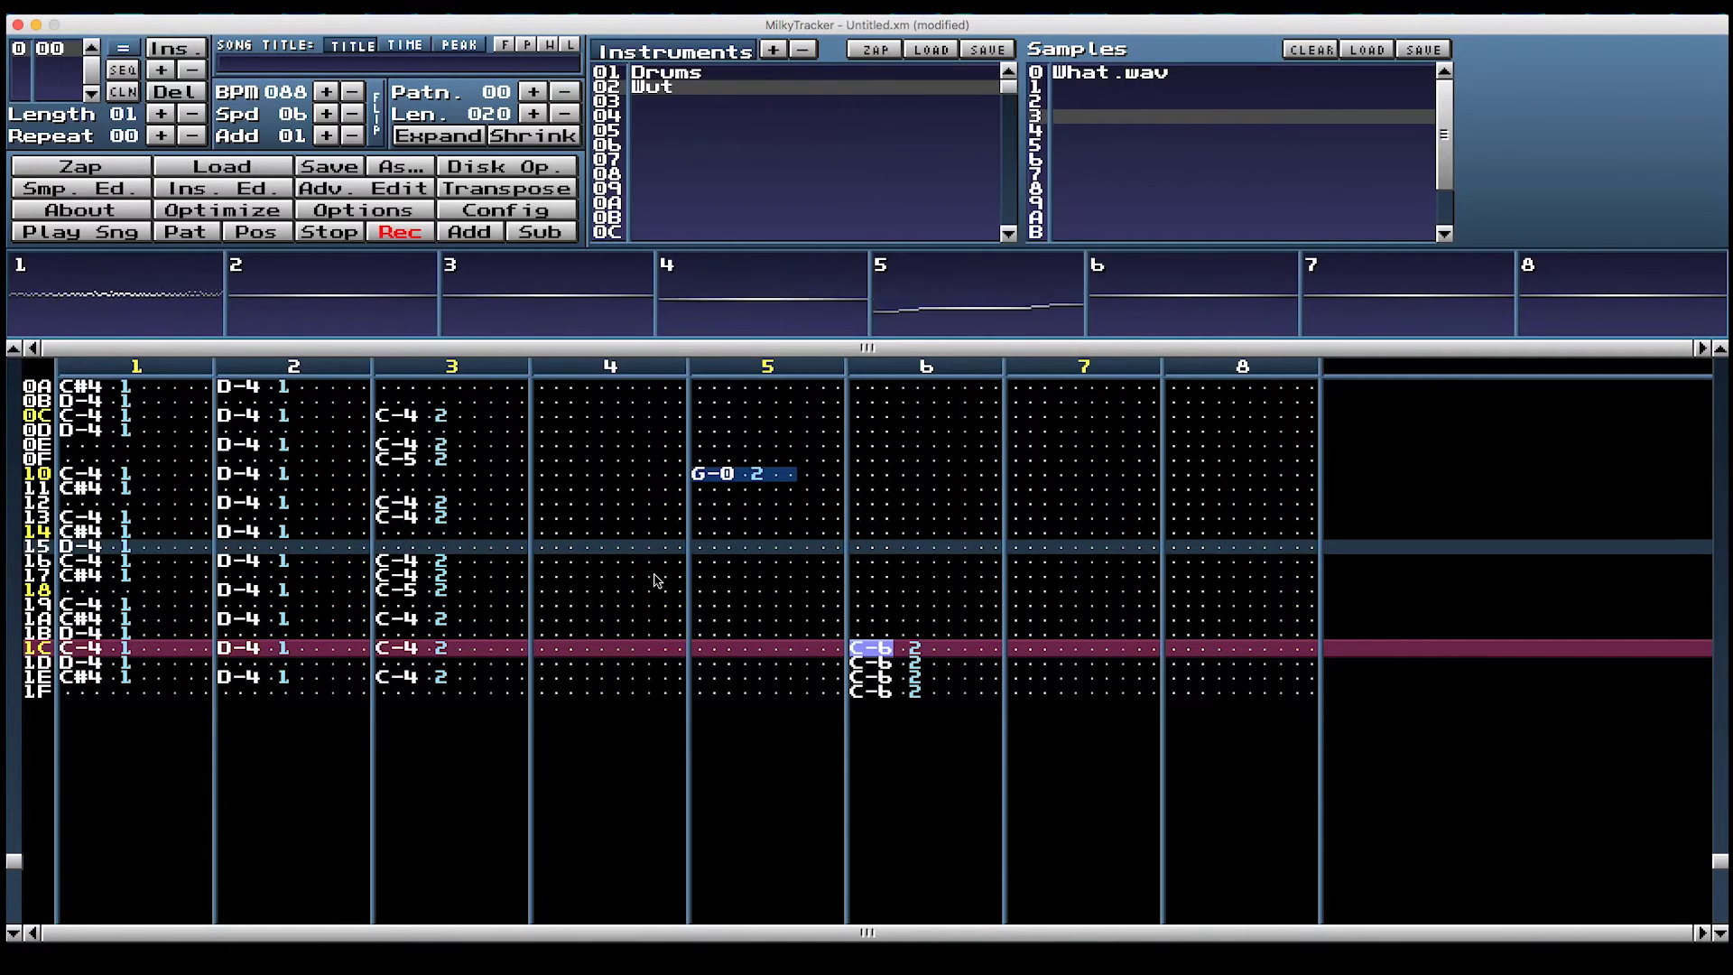